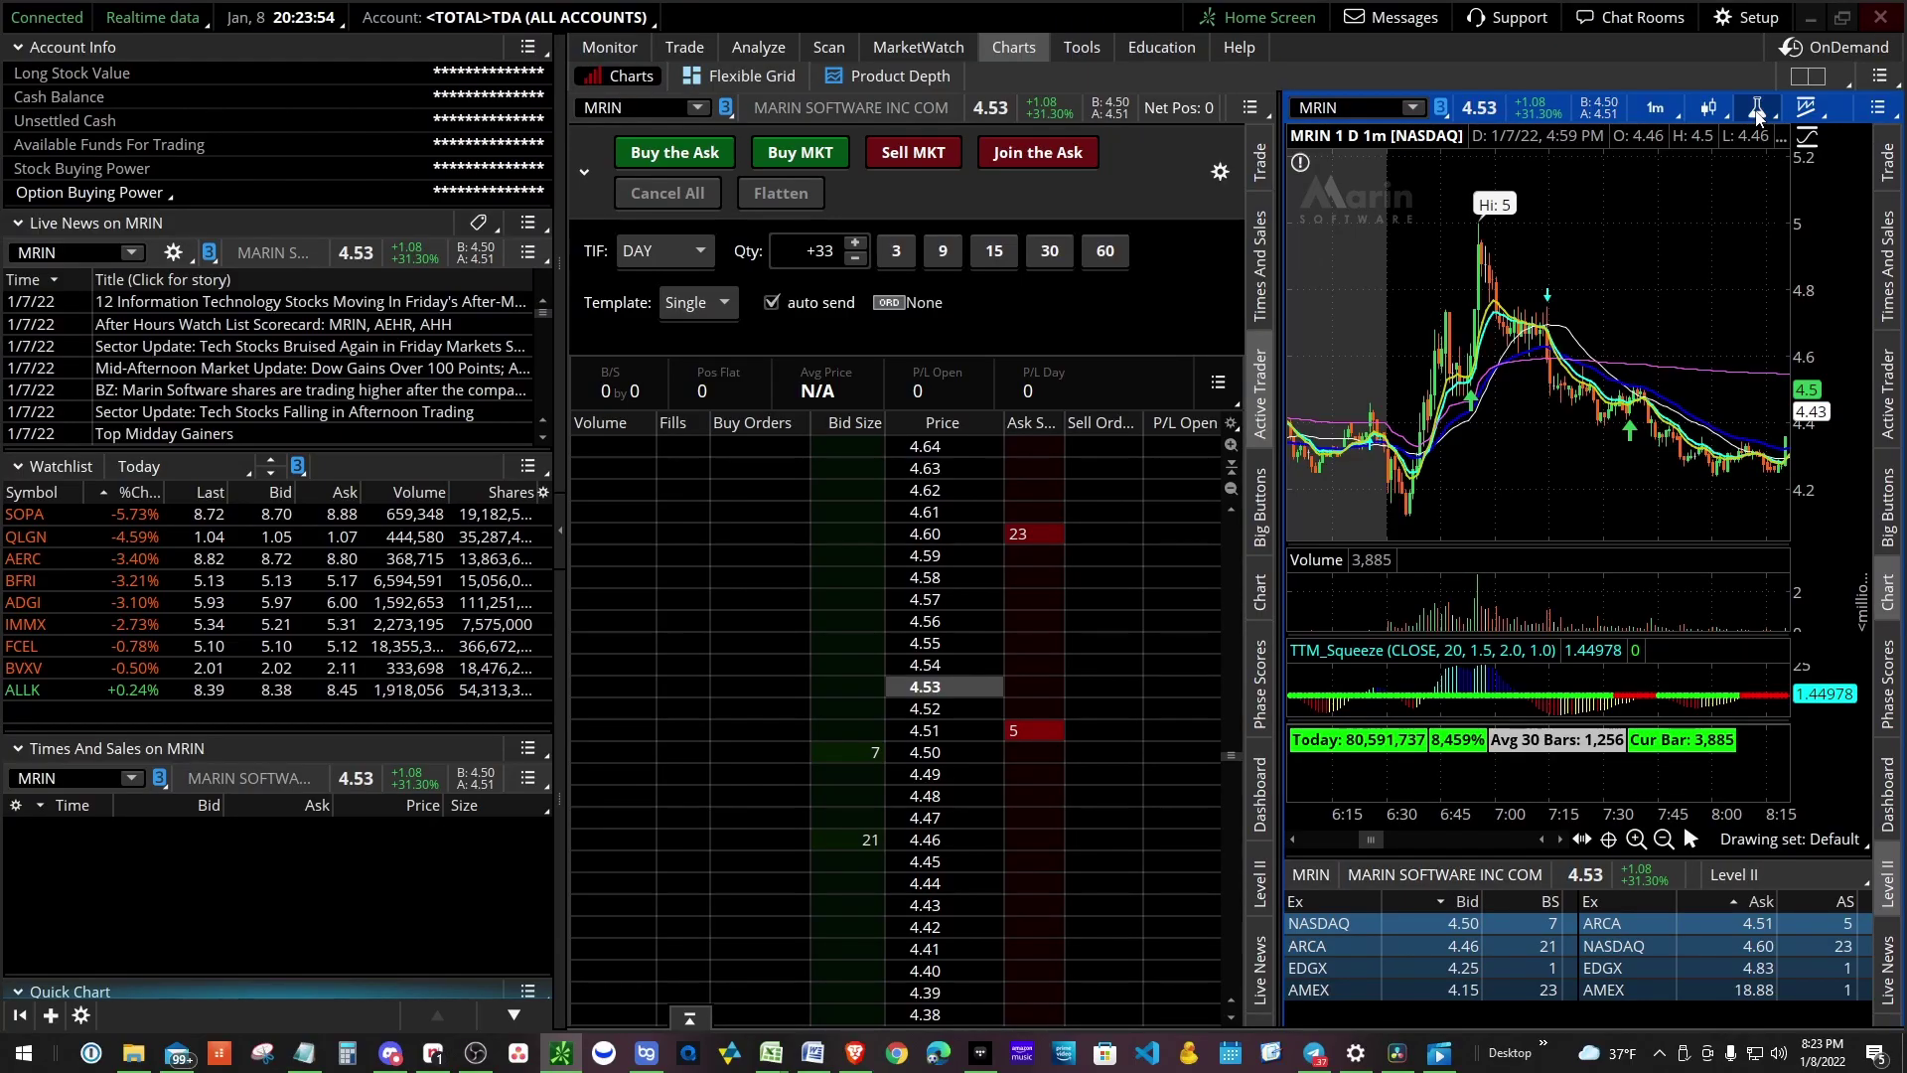
# Open the studies menu from the Analysis tools (flask) icon on the MRIN 1-minute chart
pyautogui.click(1756, 112)
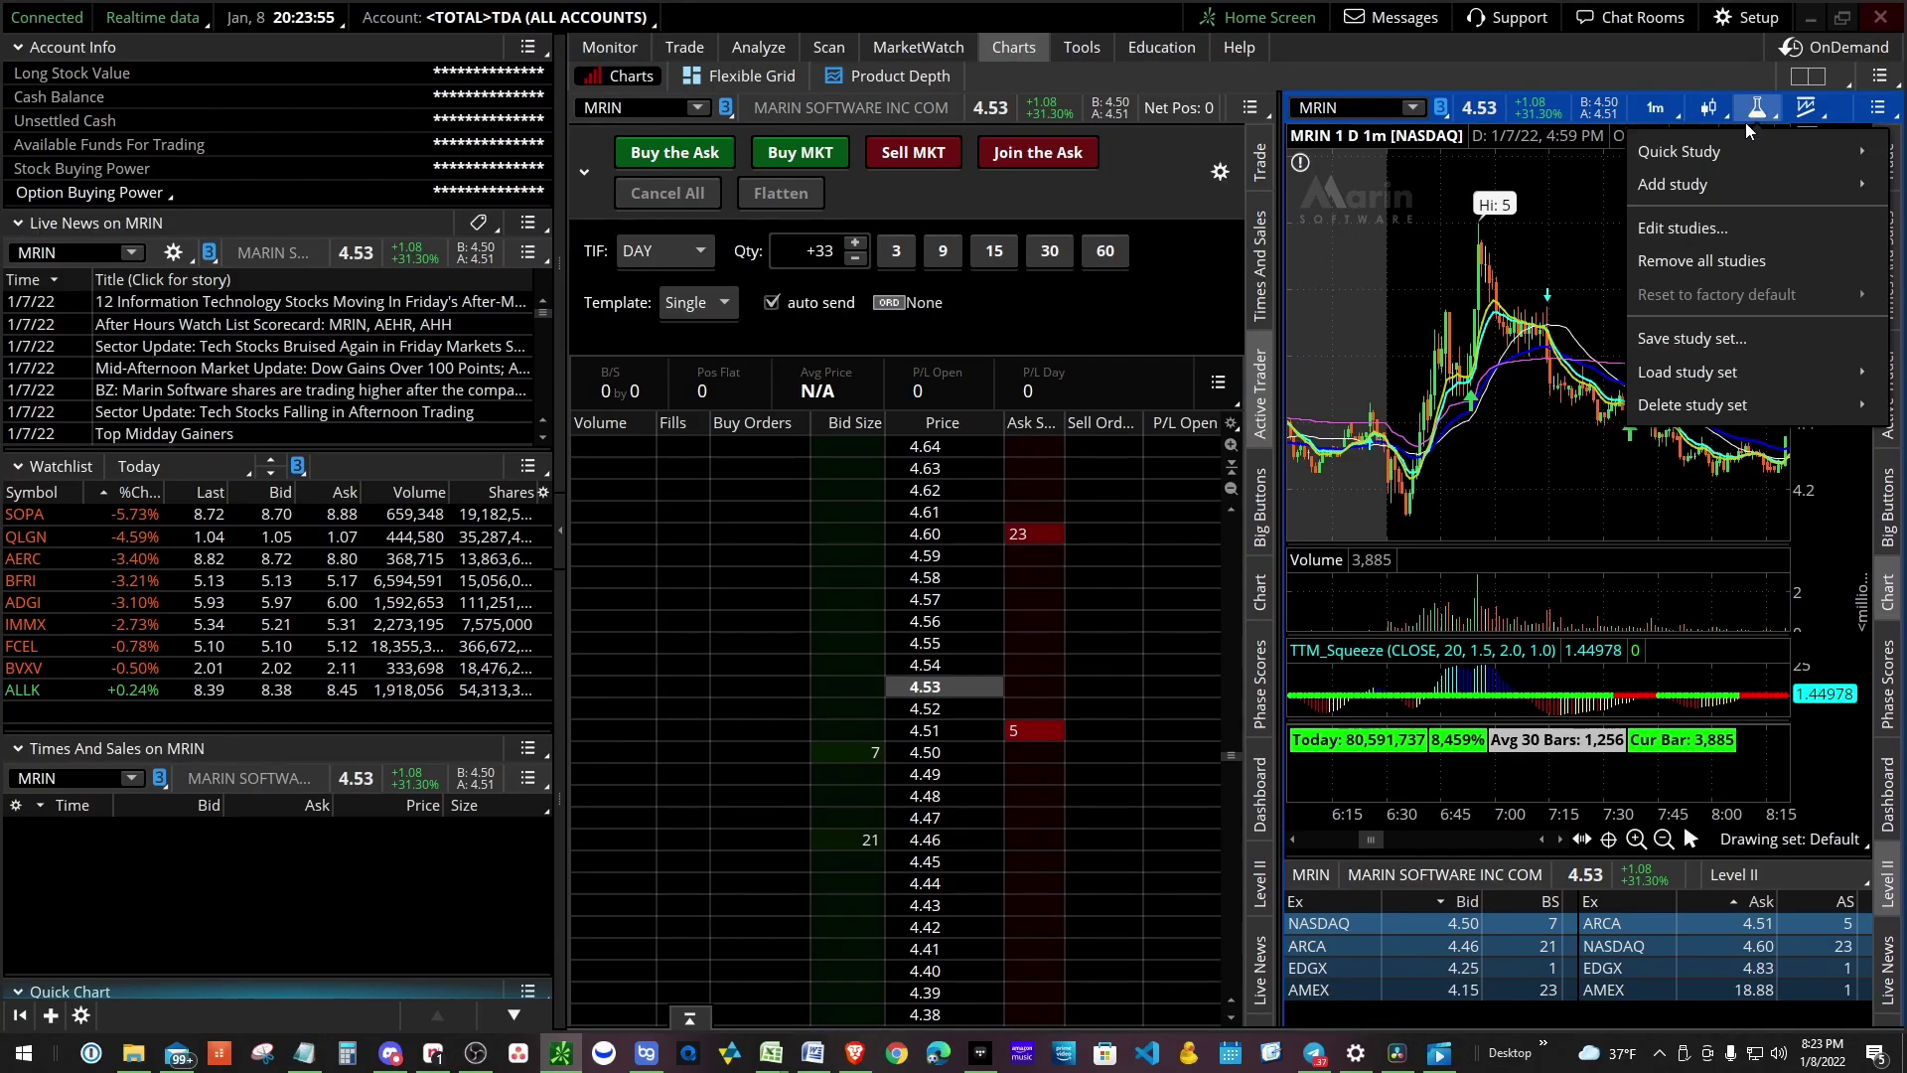
# In Edit studies, search 'ttm' and add TTM_Squeeze as a lower indicator
pyautogui.click(1726, 238)
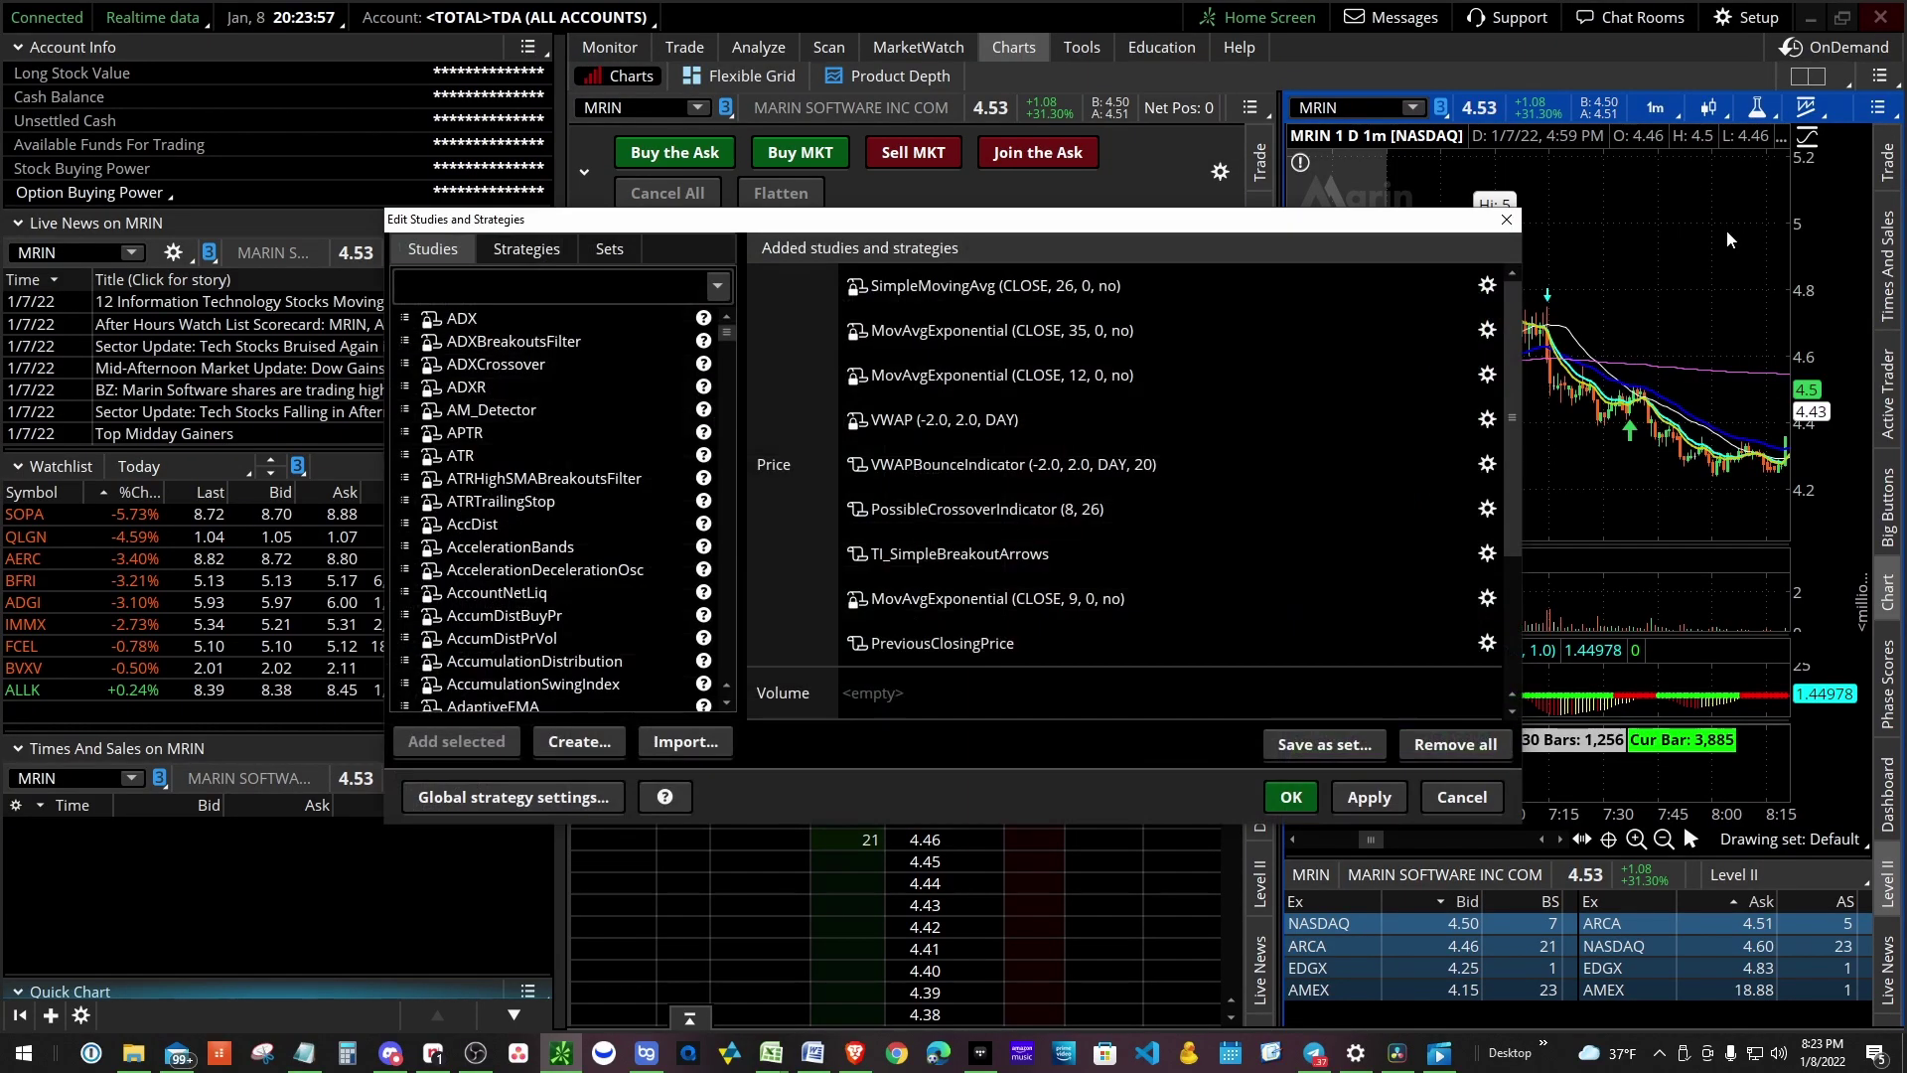
pyautogui.write('ttm')
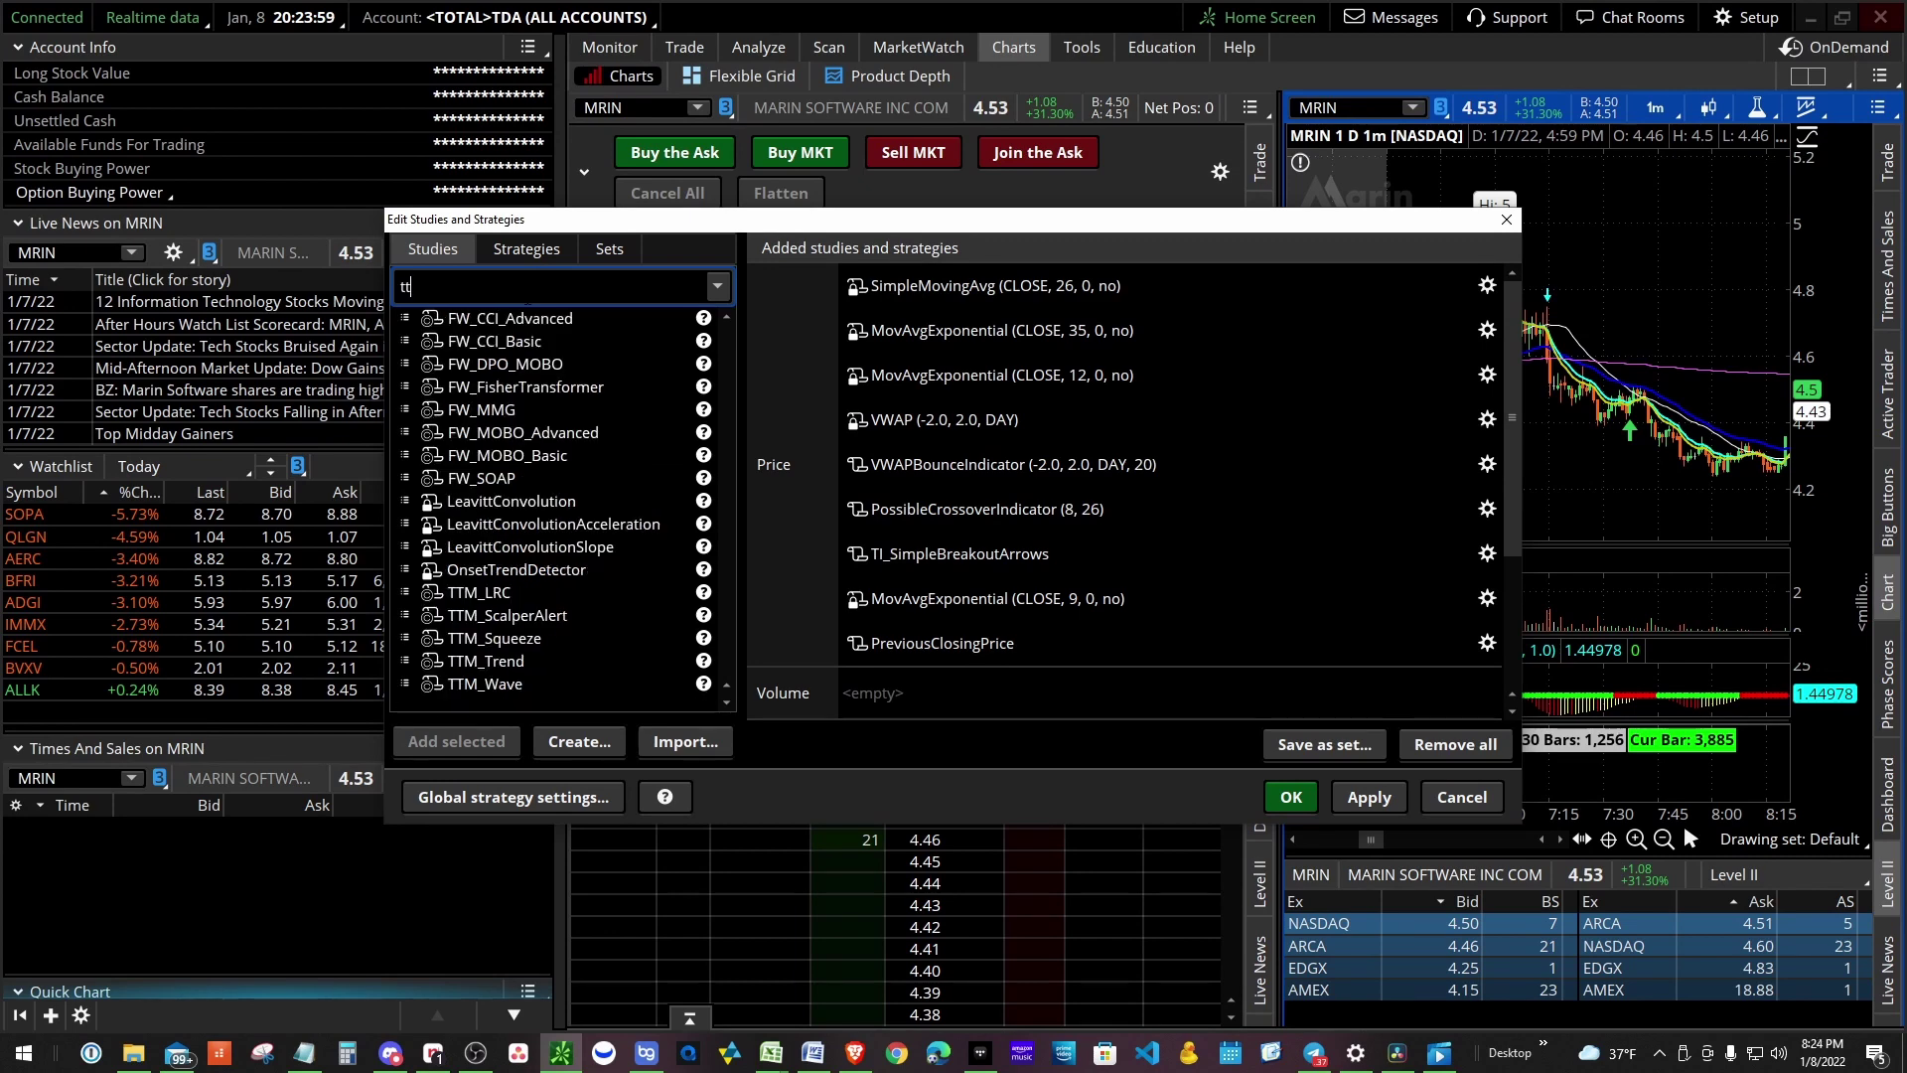
pyautogui.click(536, 365)
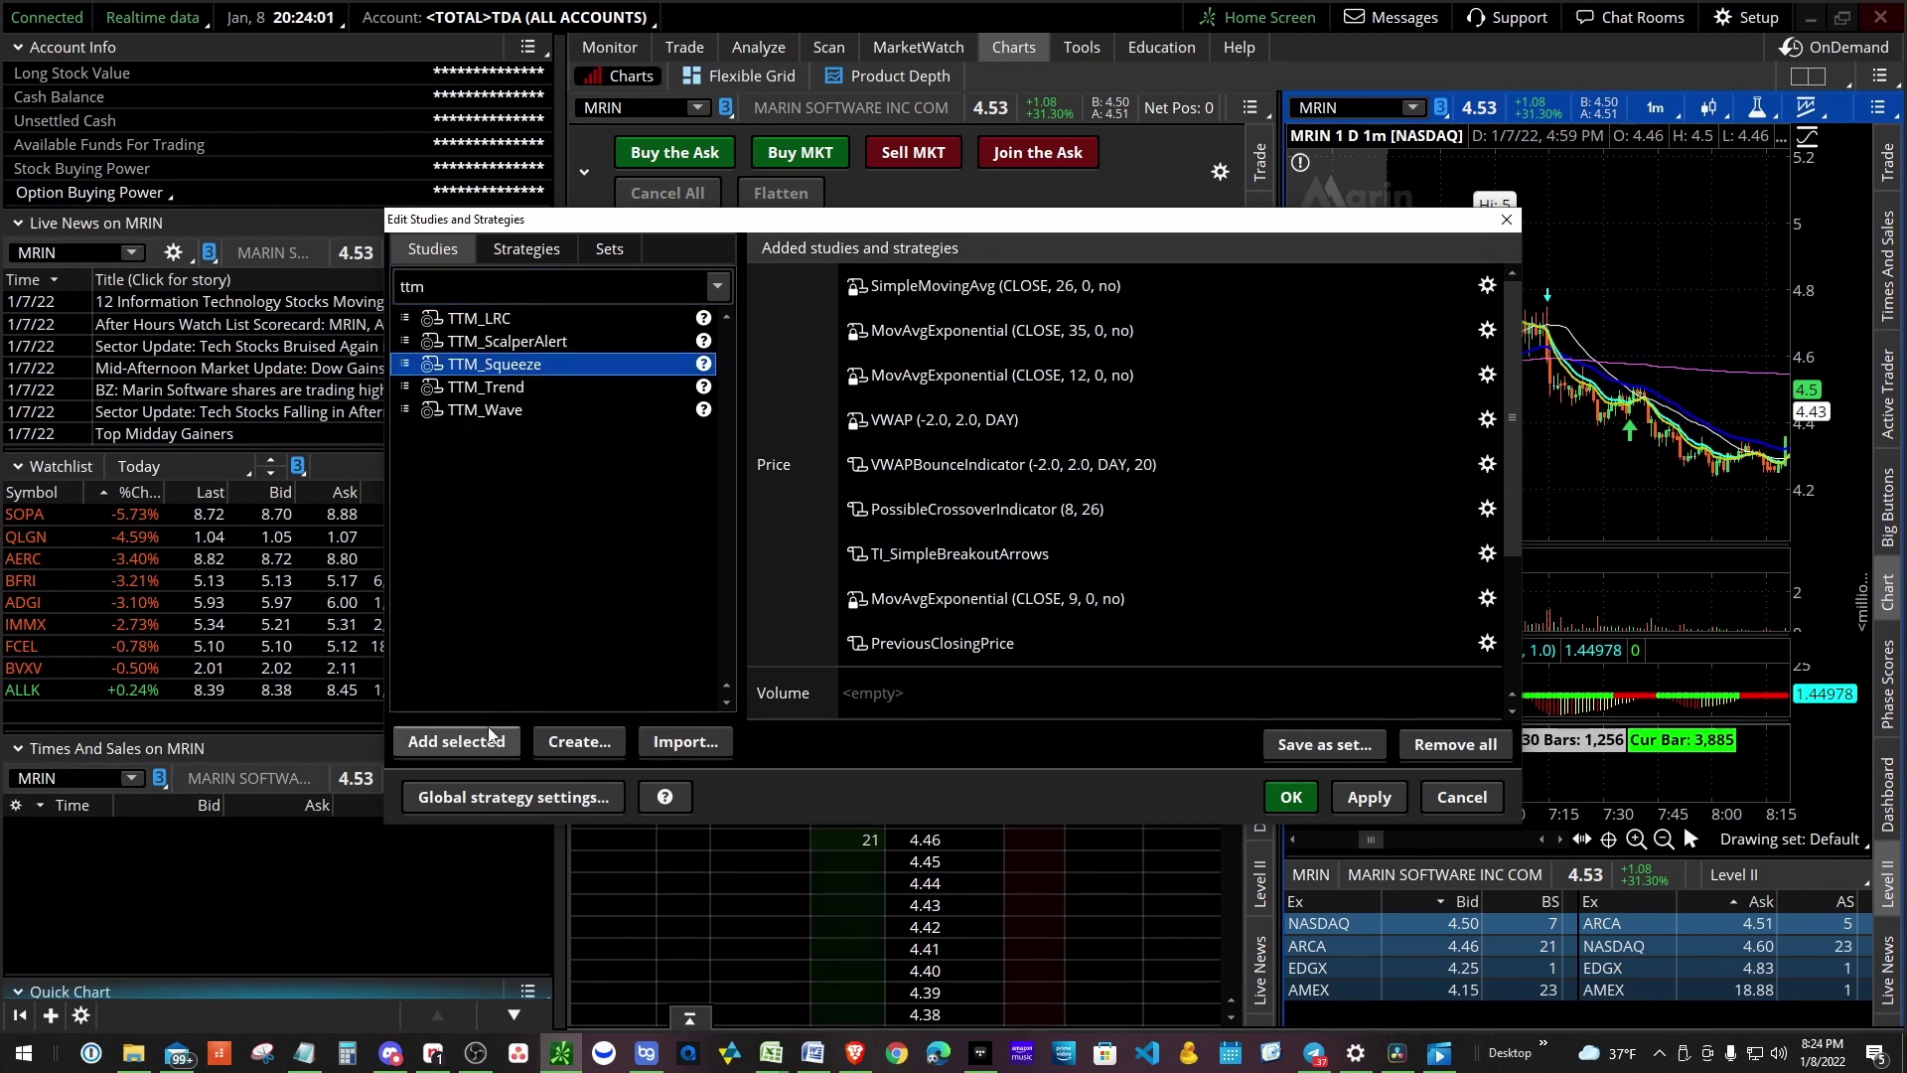
pyautogui.click(1301, 614)
pyautogui.moveTo(1301, 626); pyautogui.dragTo(1300, 627)
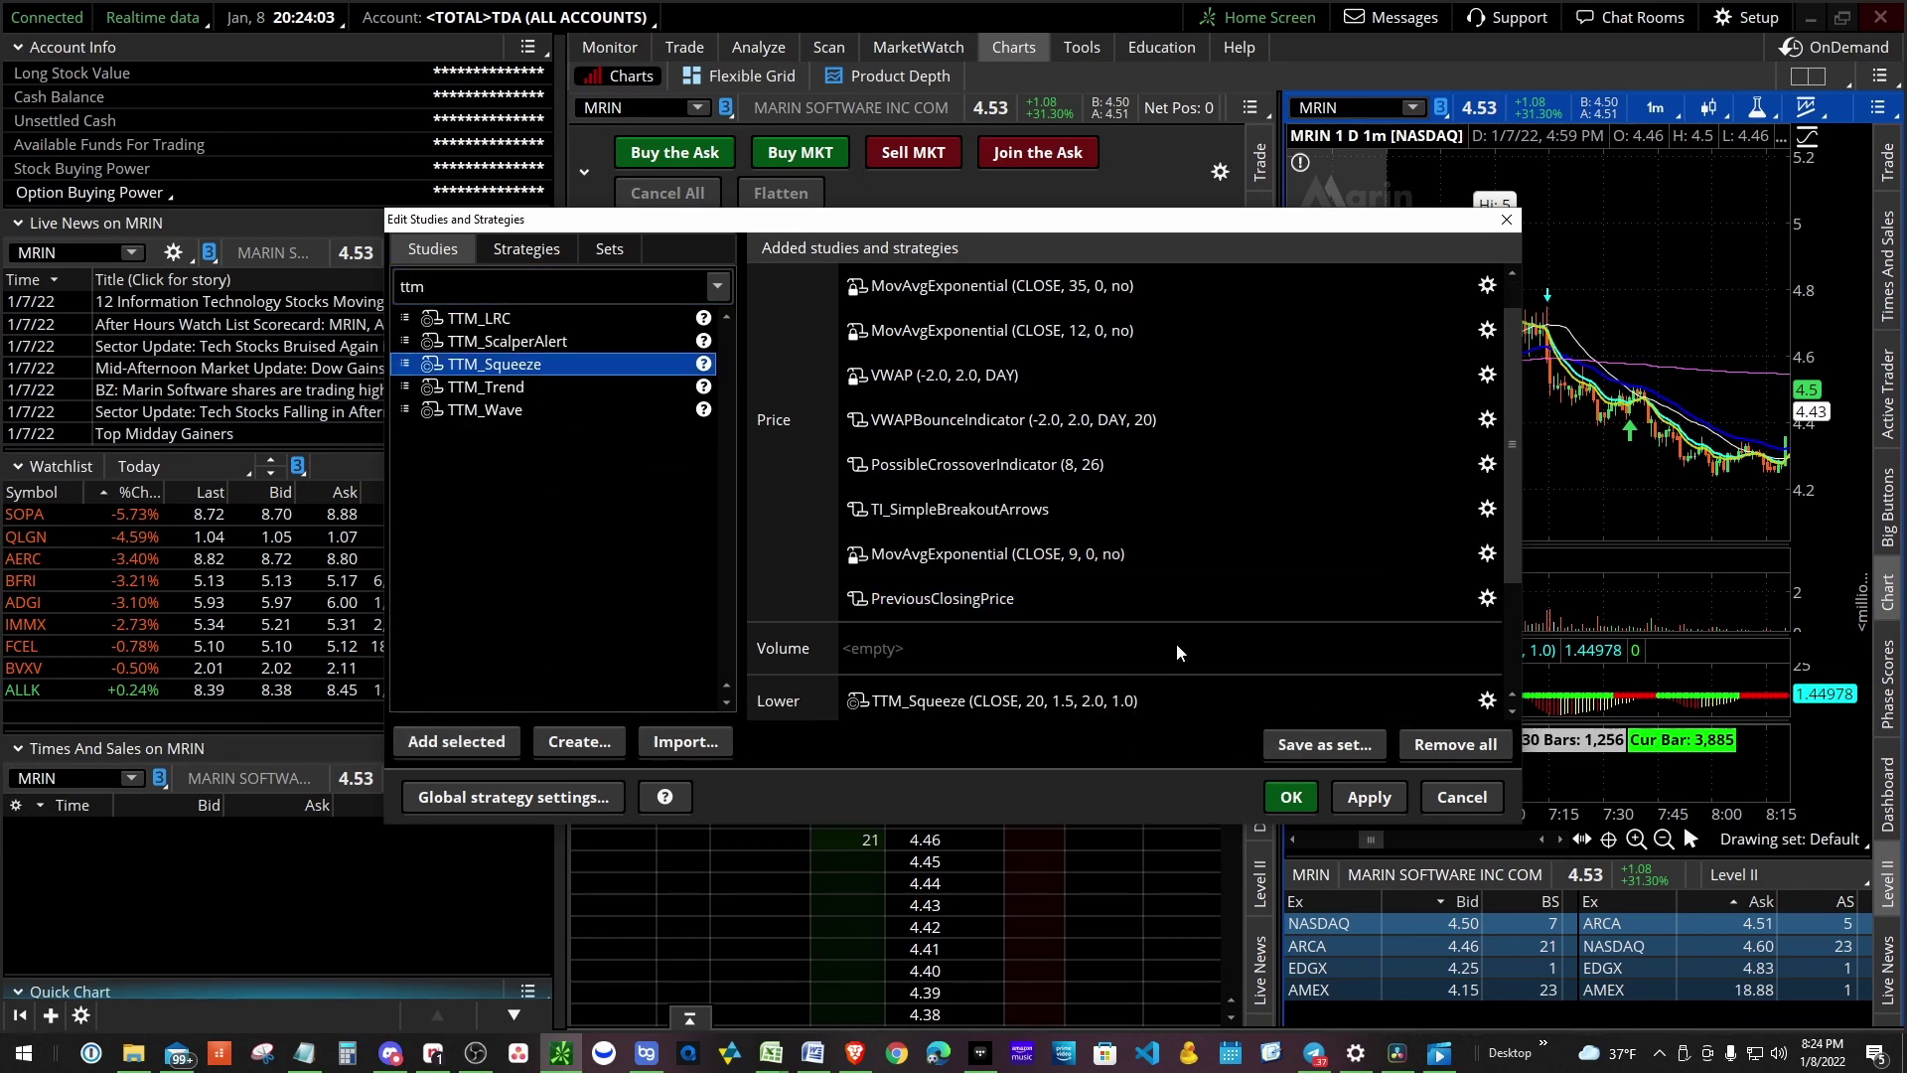
# Review TTM_Squeeze defaults (CLOSE, 20, 1.5, 2.0, 1.0) and VolComp/SqueezeAlert plots, then apply
pyautogui.click(1488, 653)
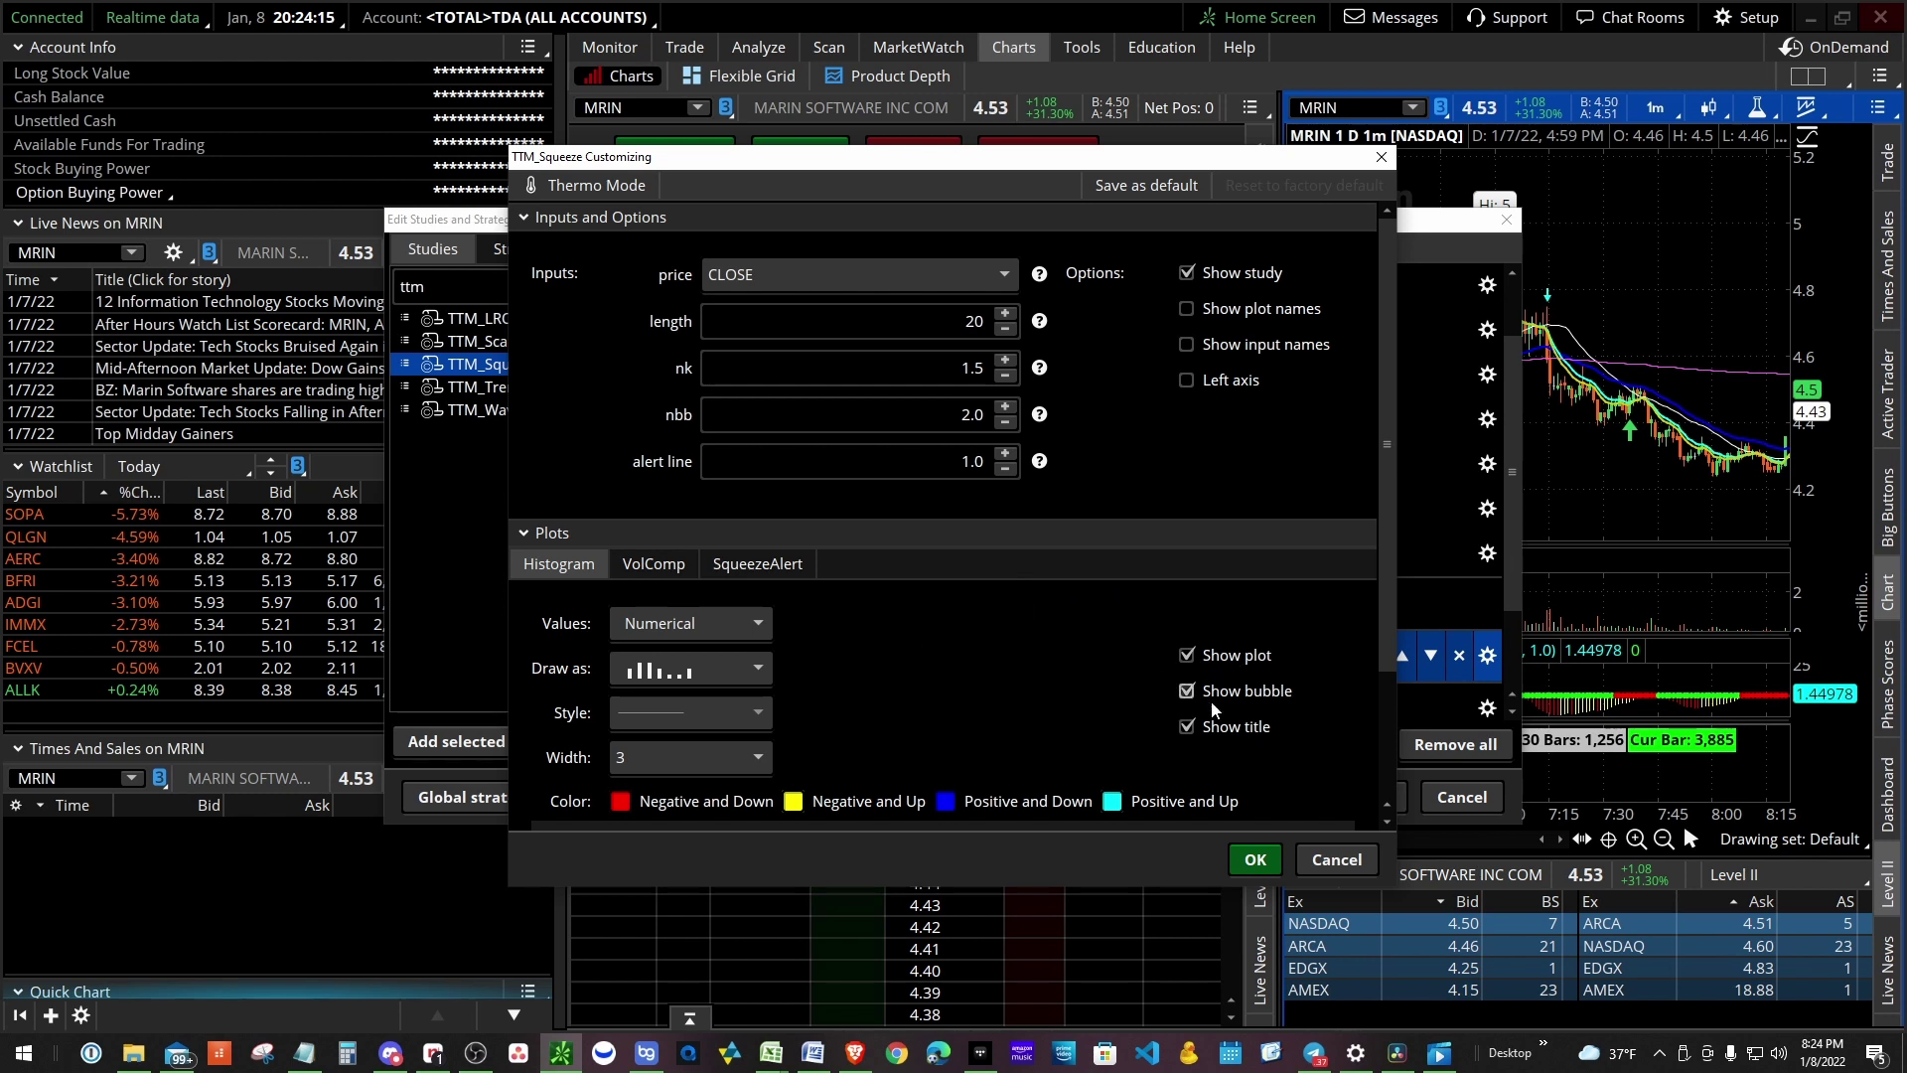
pyautogui.click(655, 571)
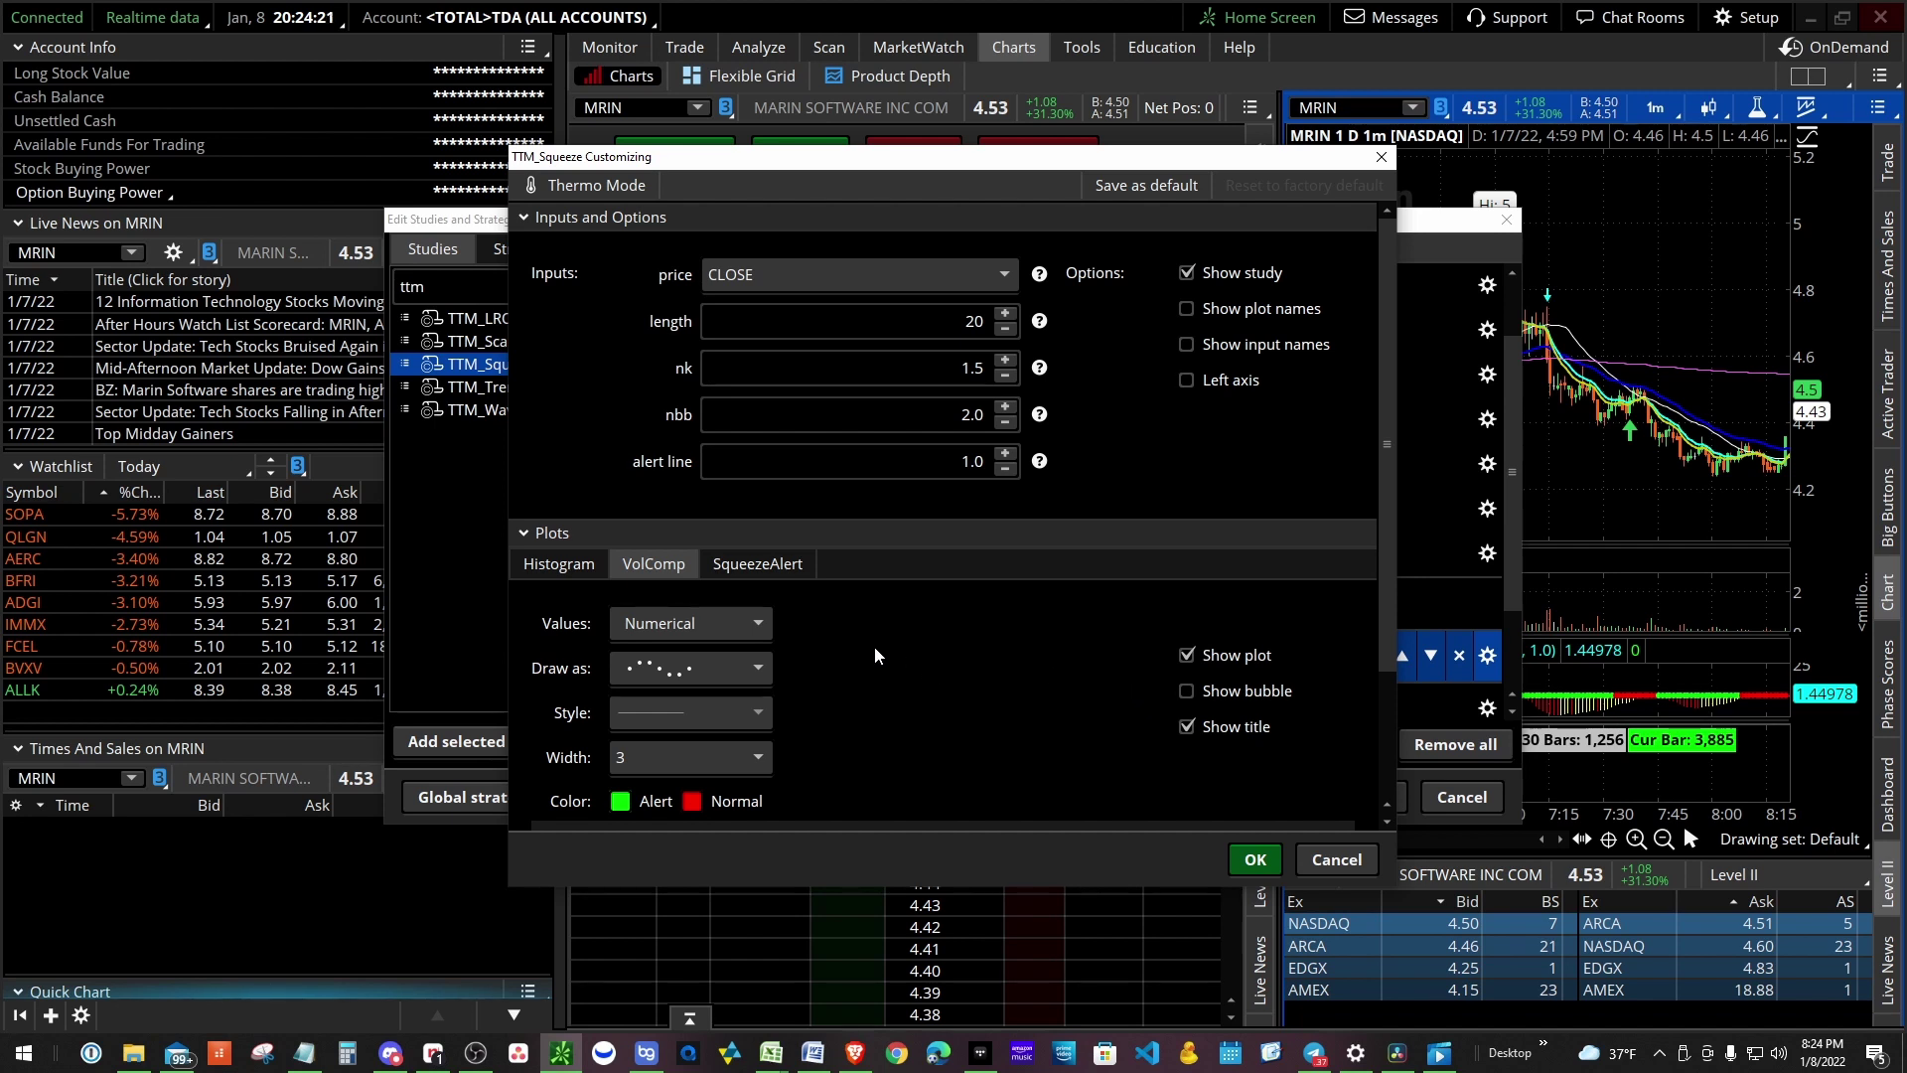
pyautogui.click(780, 566)
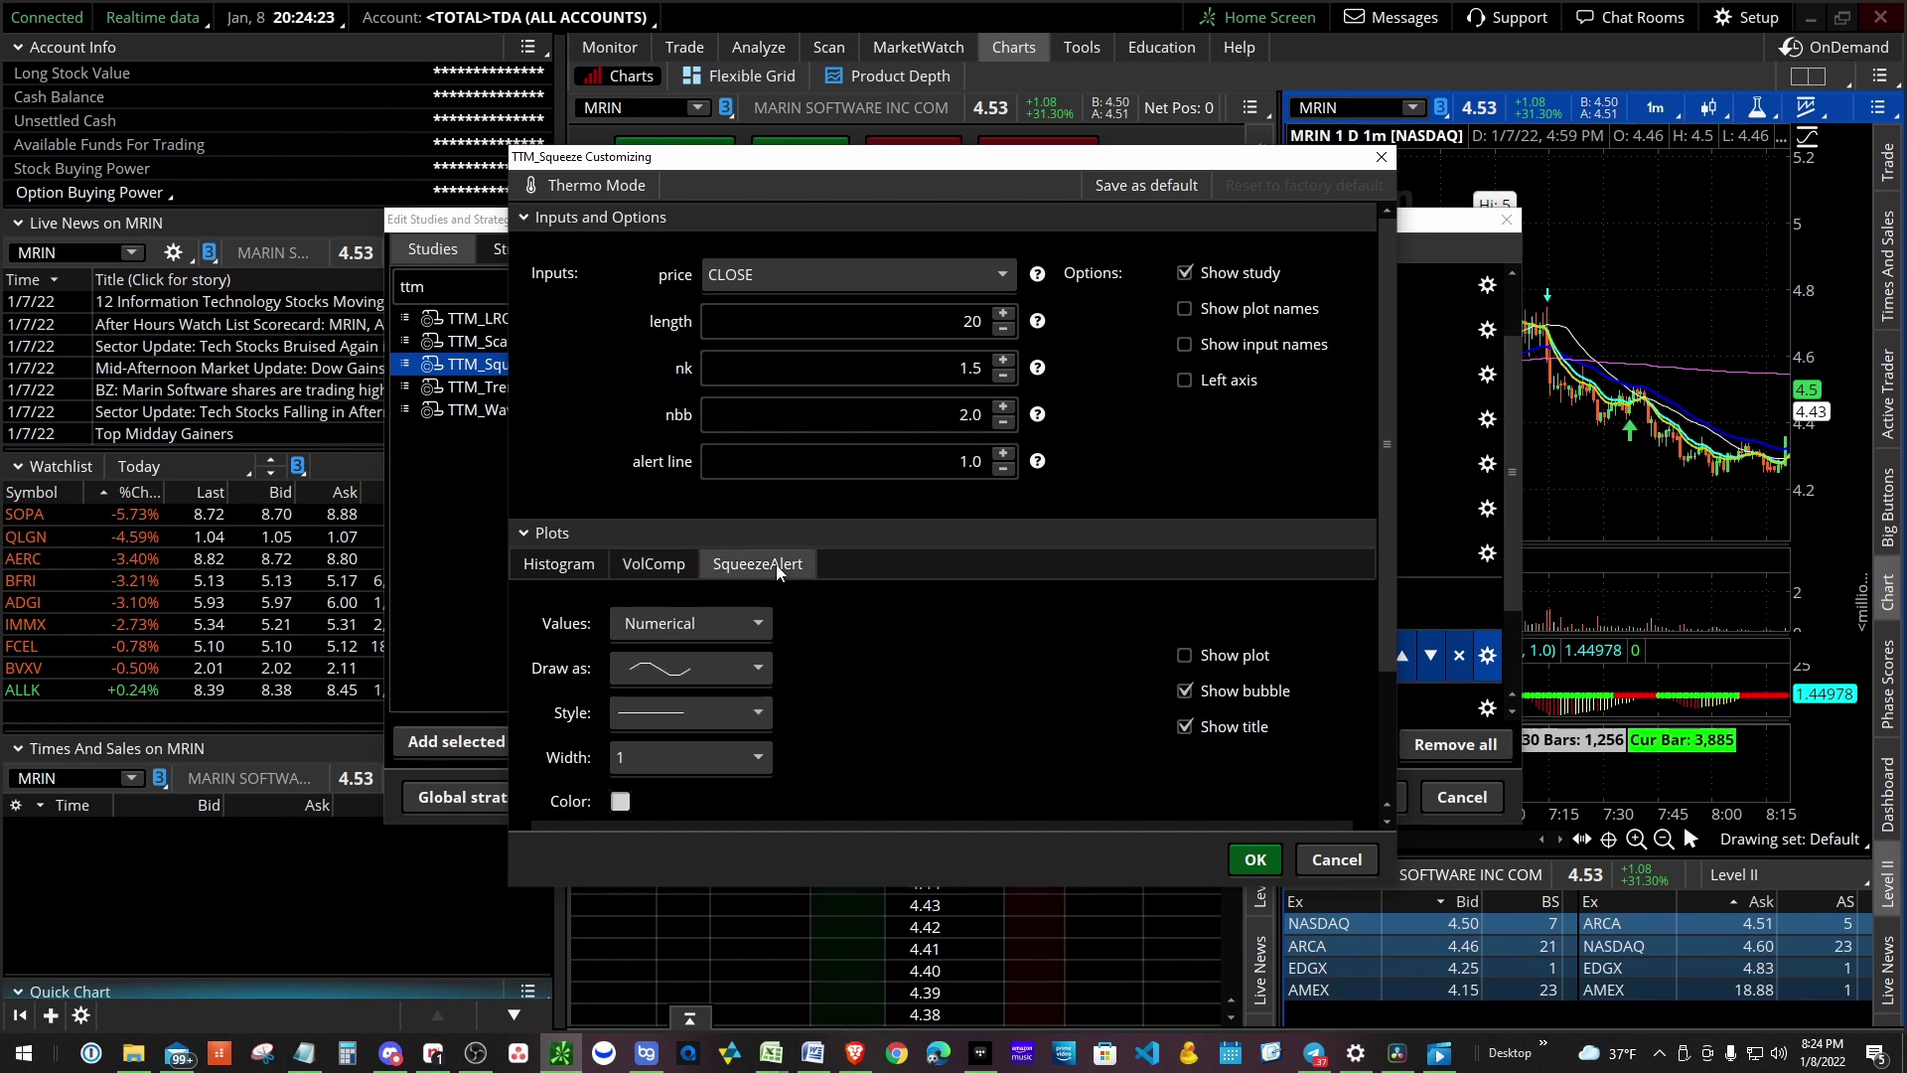
pyautogui.click(1279, 698)
pyautogui.click(1256, 863)
pyautogui.click(1369, 797)
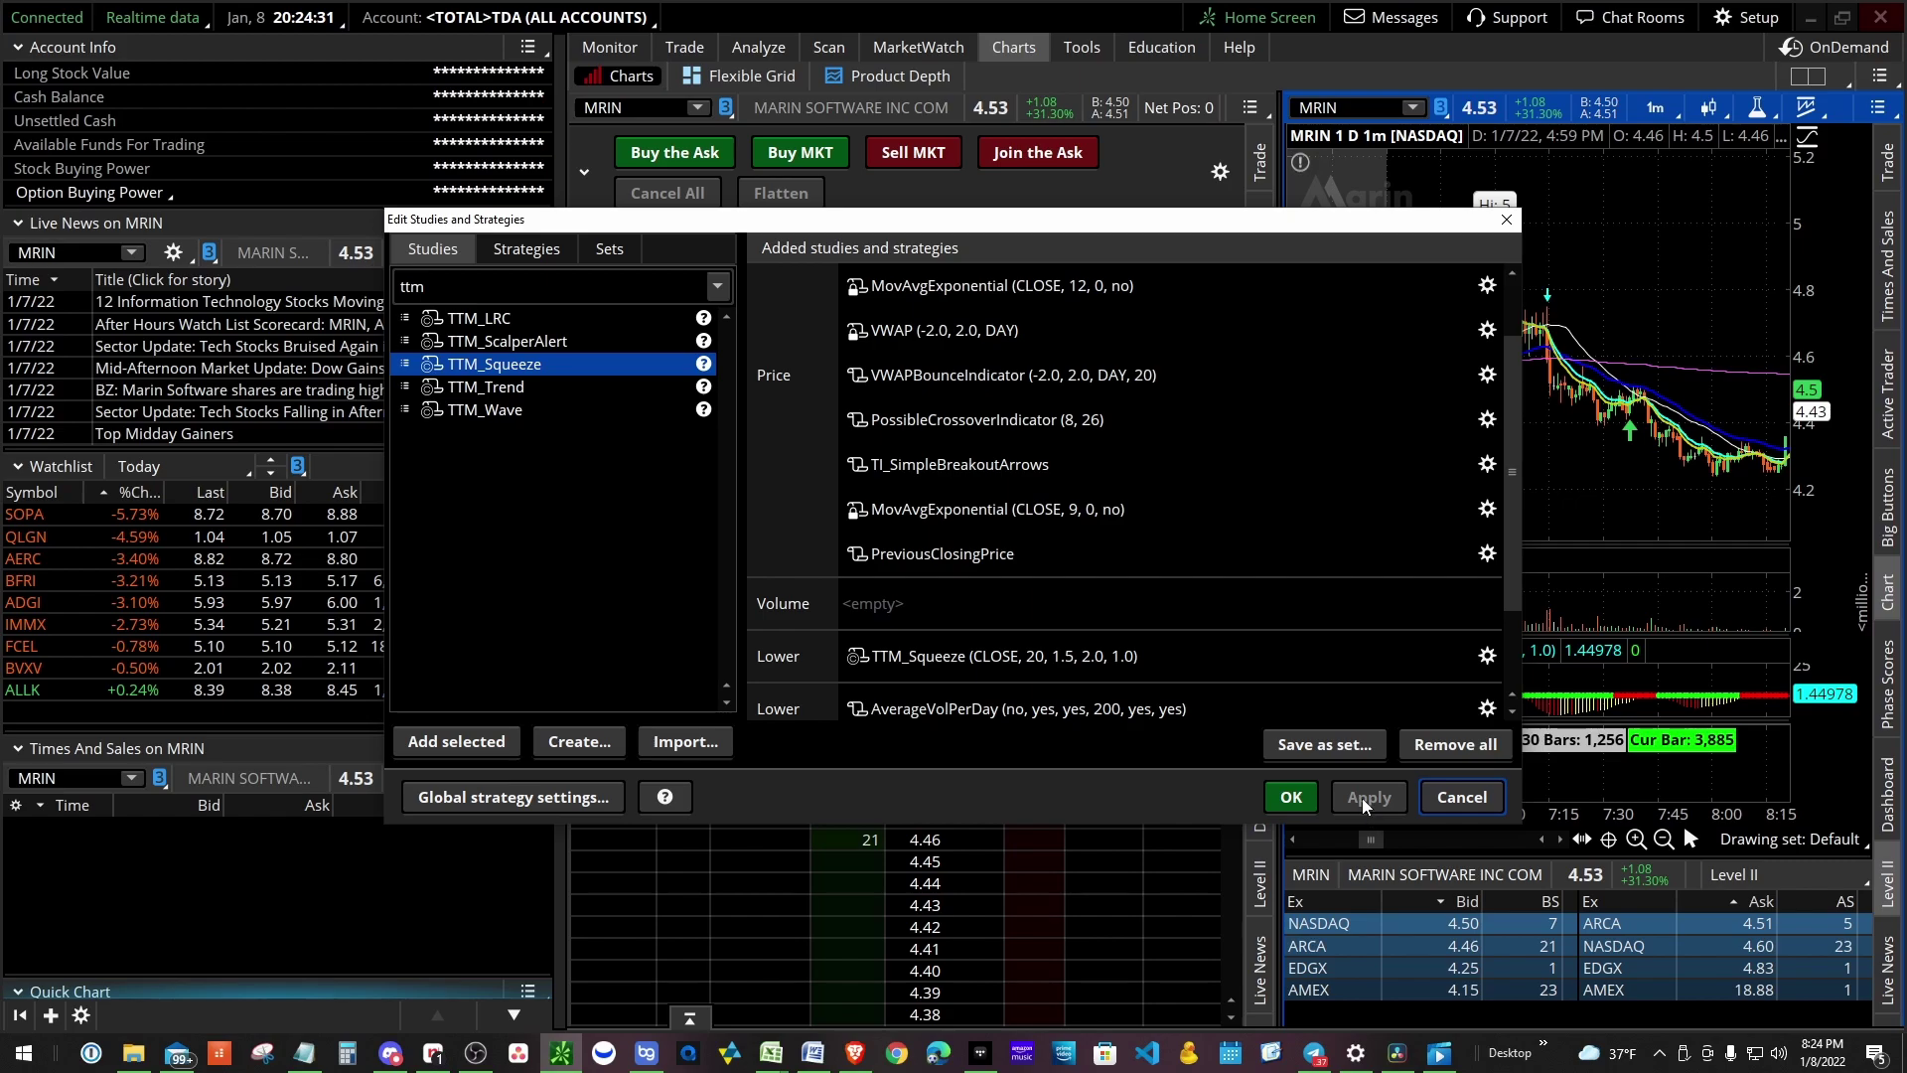
pyautogui.click(1292, 797)
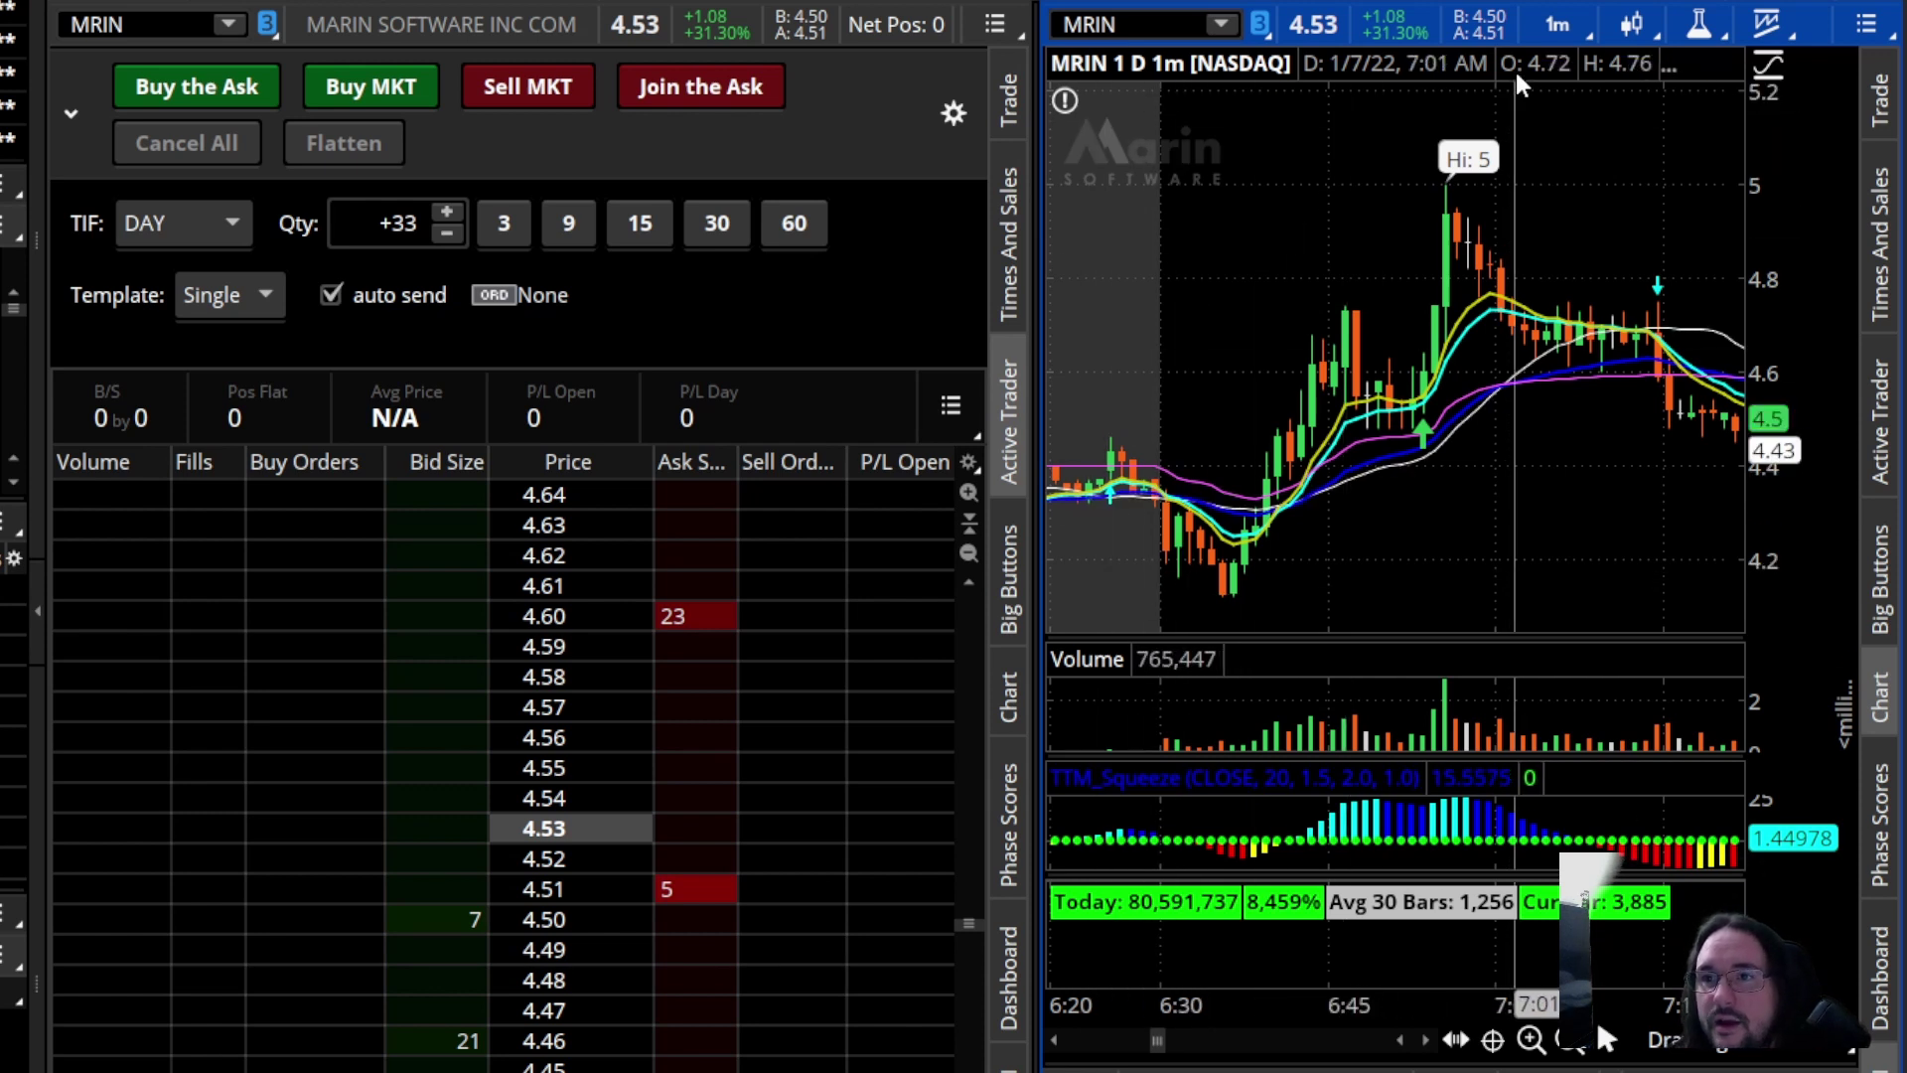
# View MRIN on 1 D : 5m bars zoomed into the morning, then return to 1 D : 1m
pyautogui.click(1555, 28)
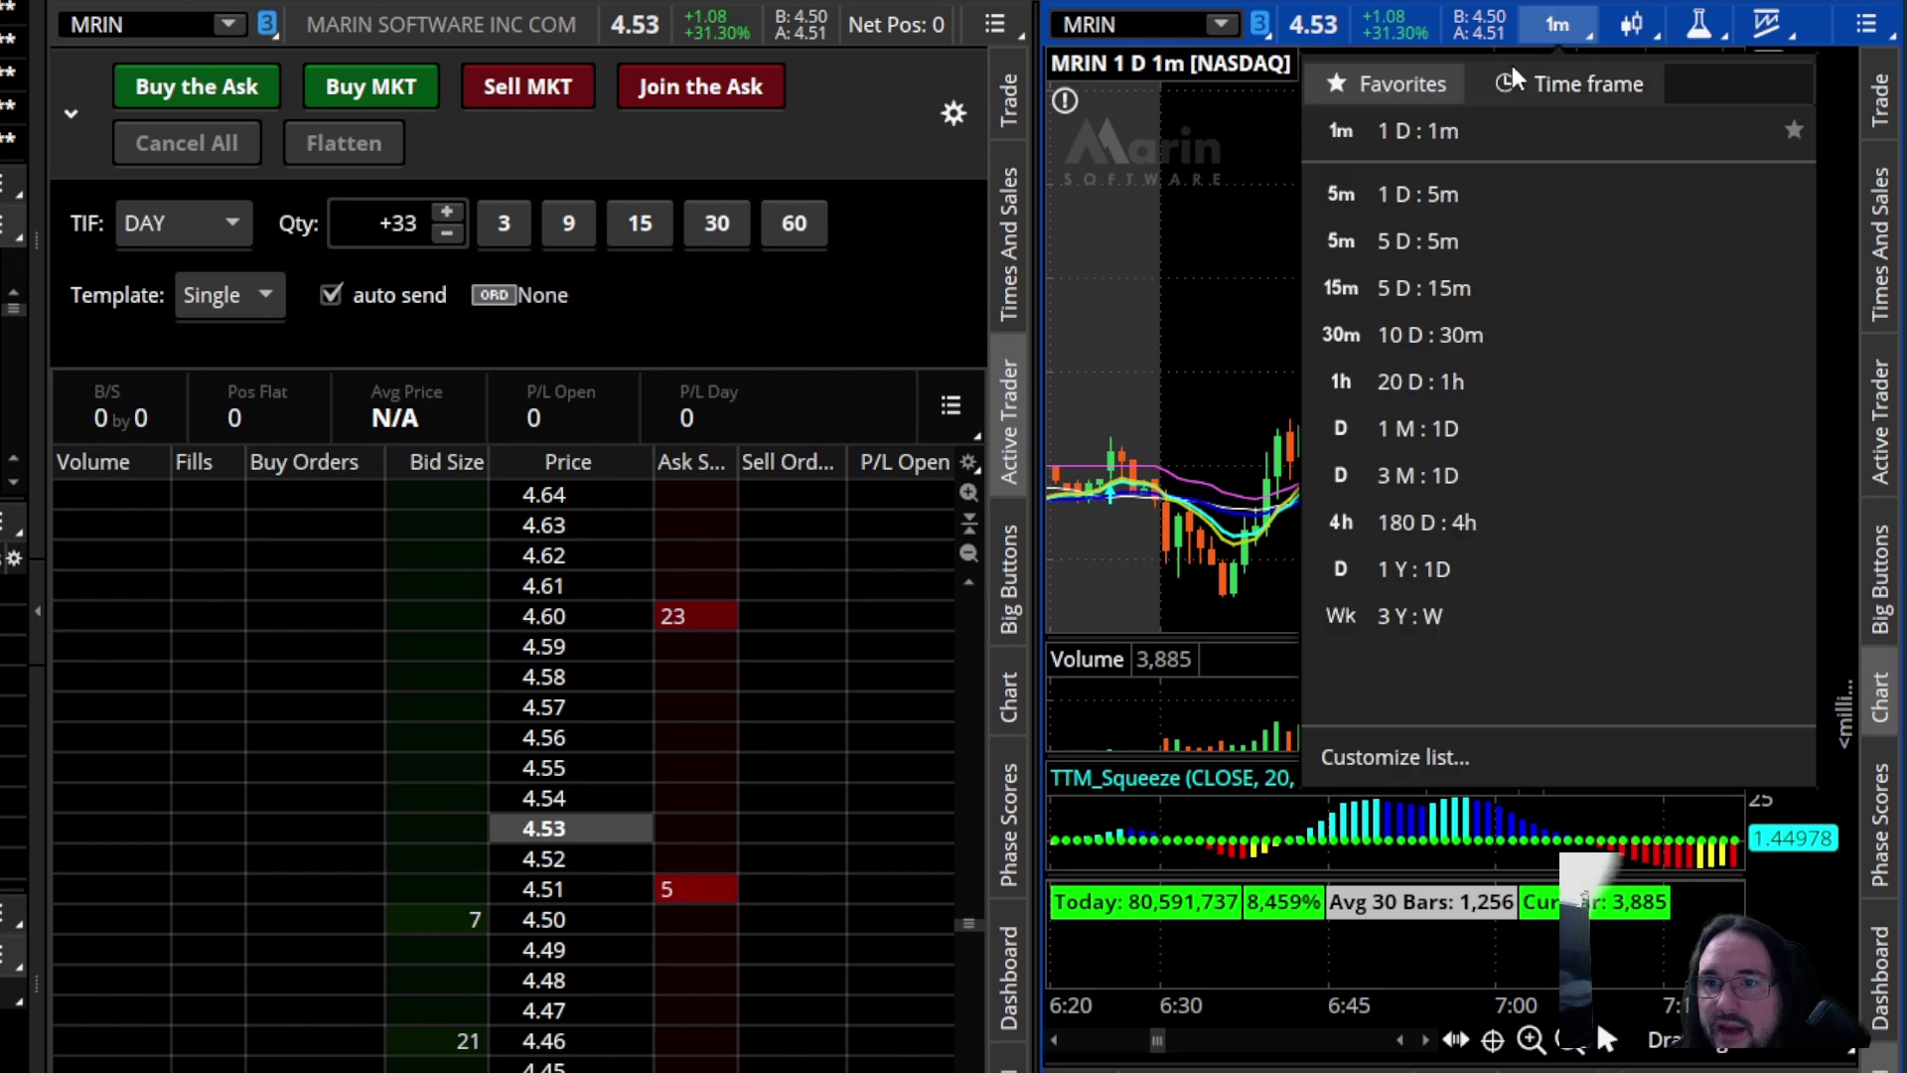
pyautogui.click(1487, 198)
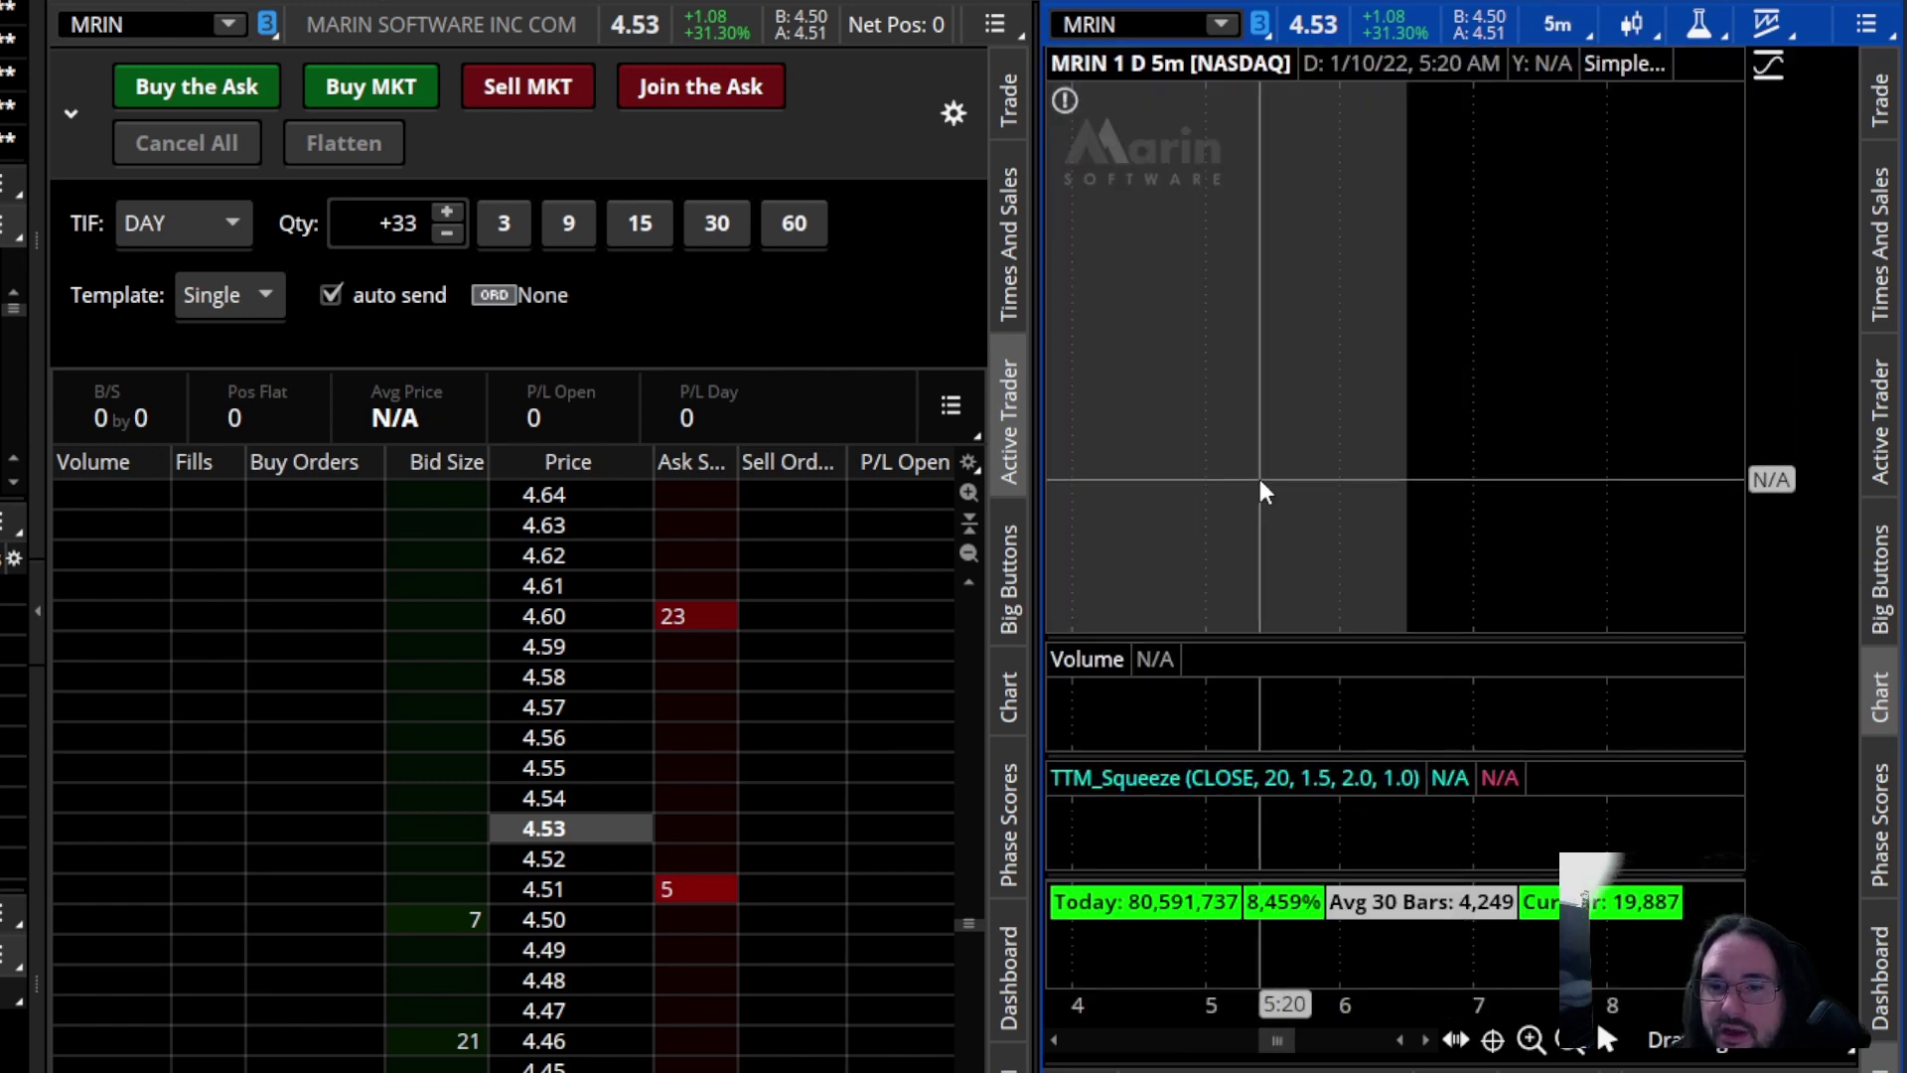
pyautogui.moveTo(1254, 485)
pyautogui.mouseDown()
pyautogui.moveTo(1218, 478)
pyautogui.moveTo(1242, 520)
pyautogui.mouseUp()
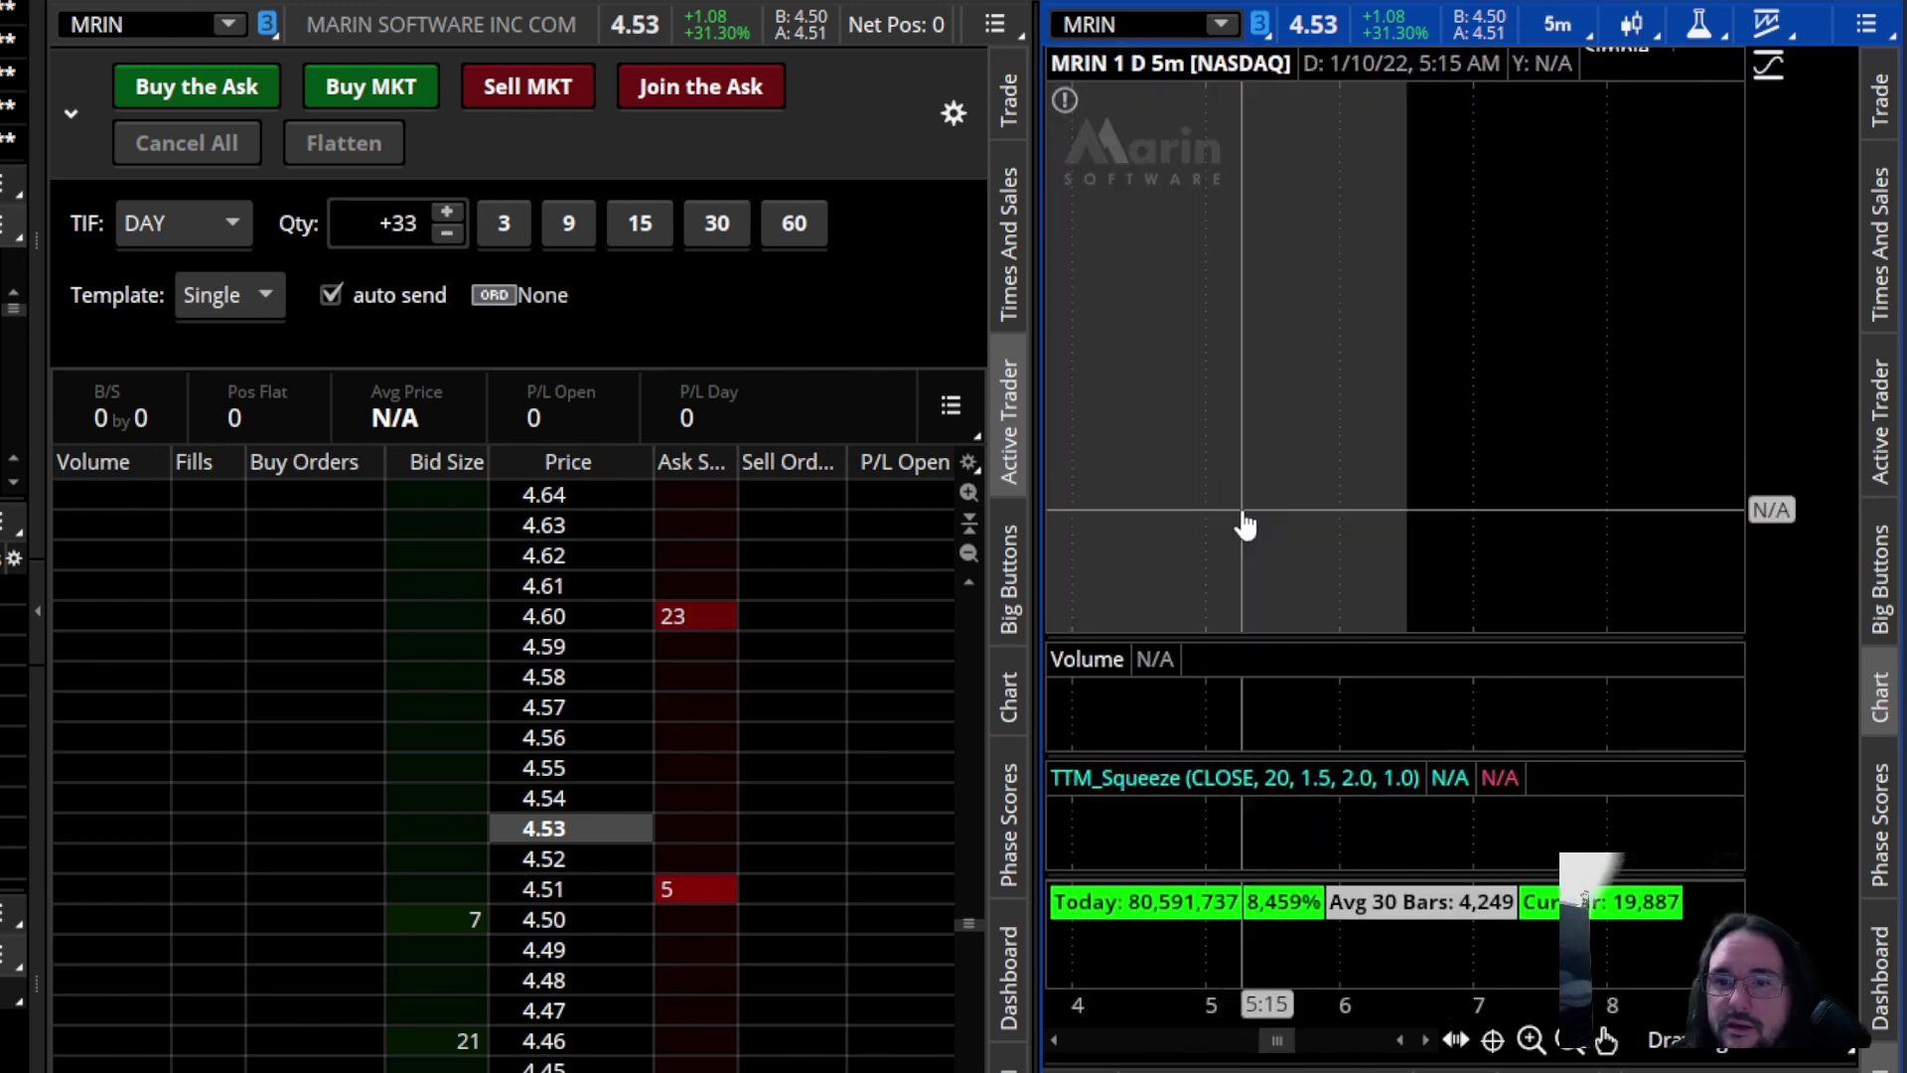
pyautogui.moveTo(1487, 469); pyautogui.dragTo(1480, 481)
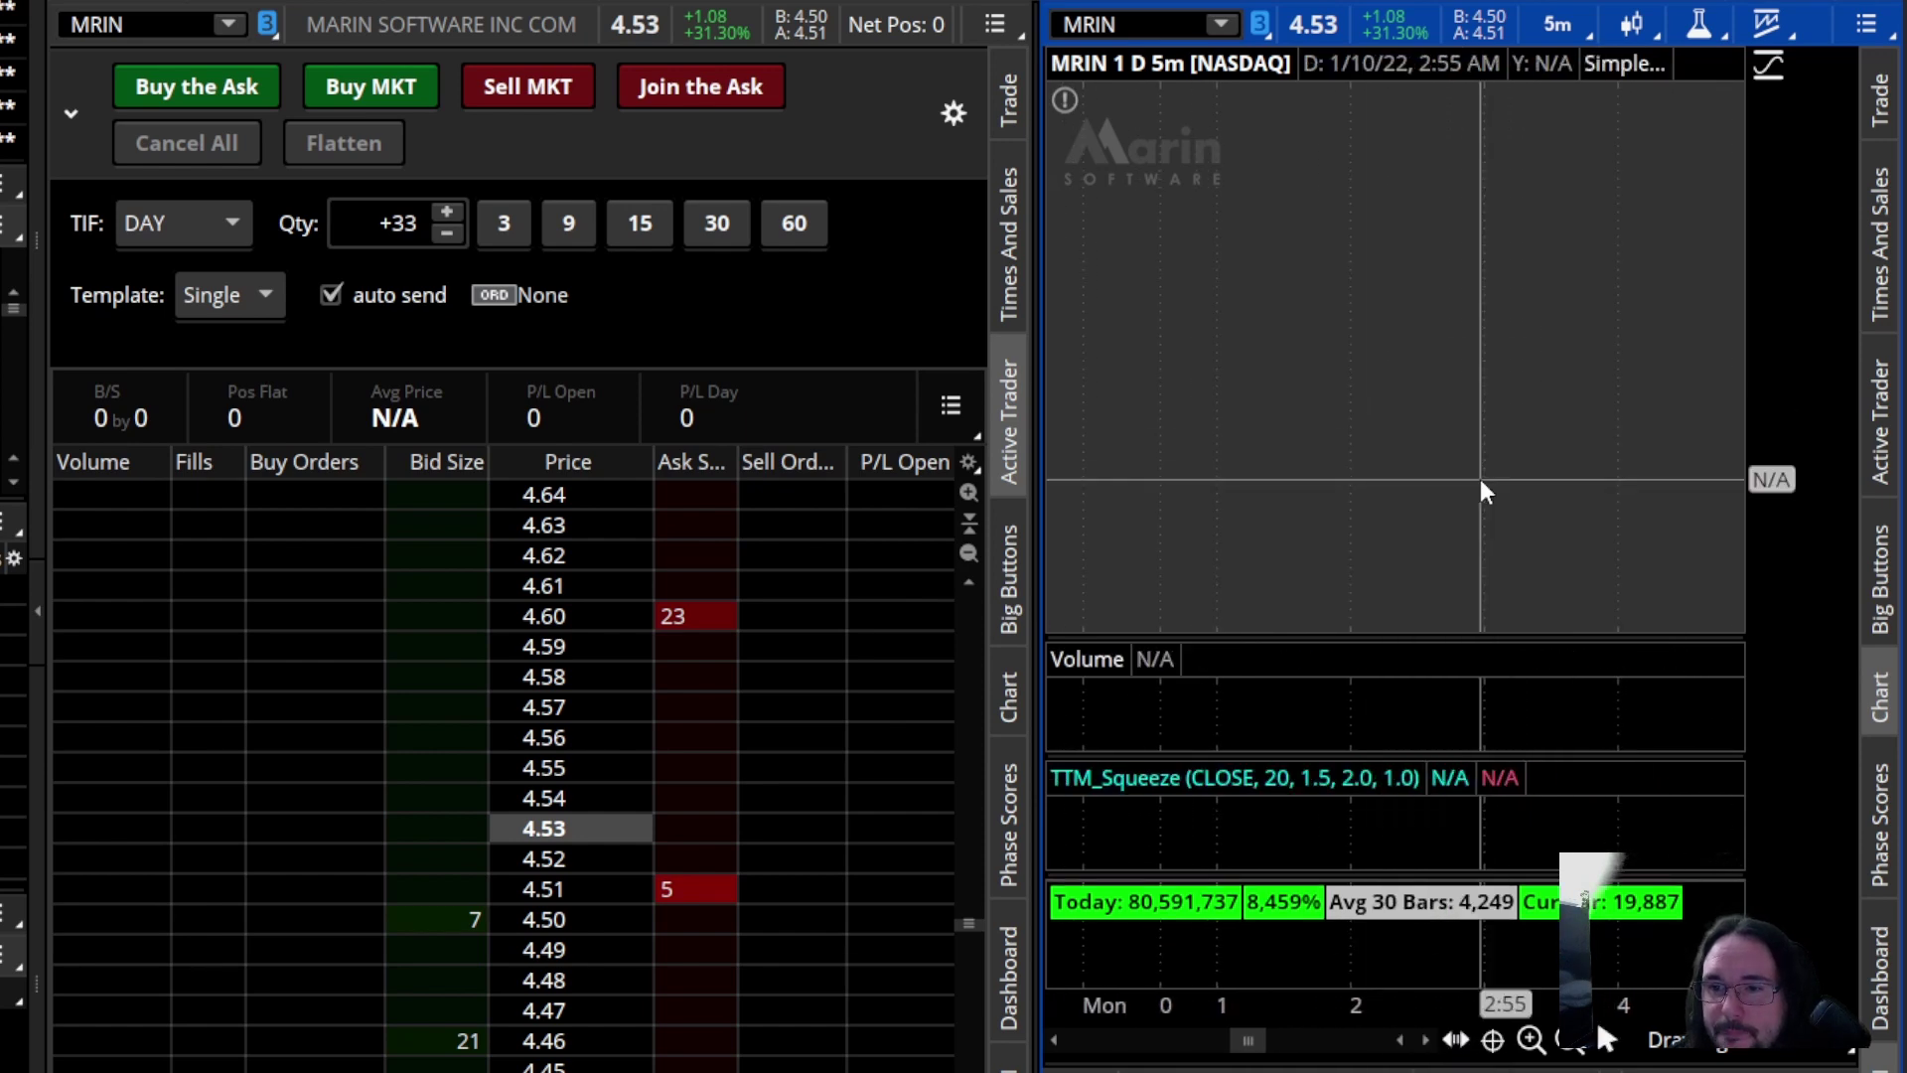
pyautogui.moveTo(1072, 341); pyautogui.dragTo(1142, 351)
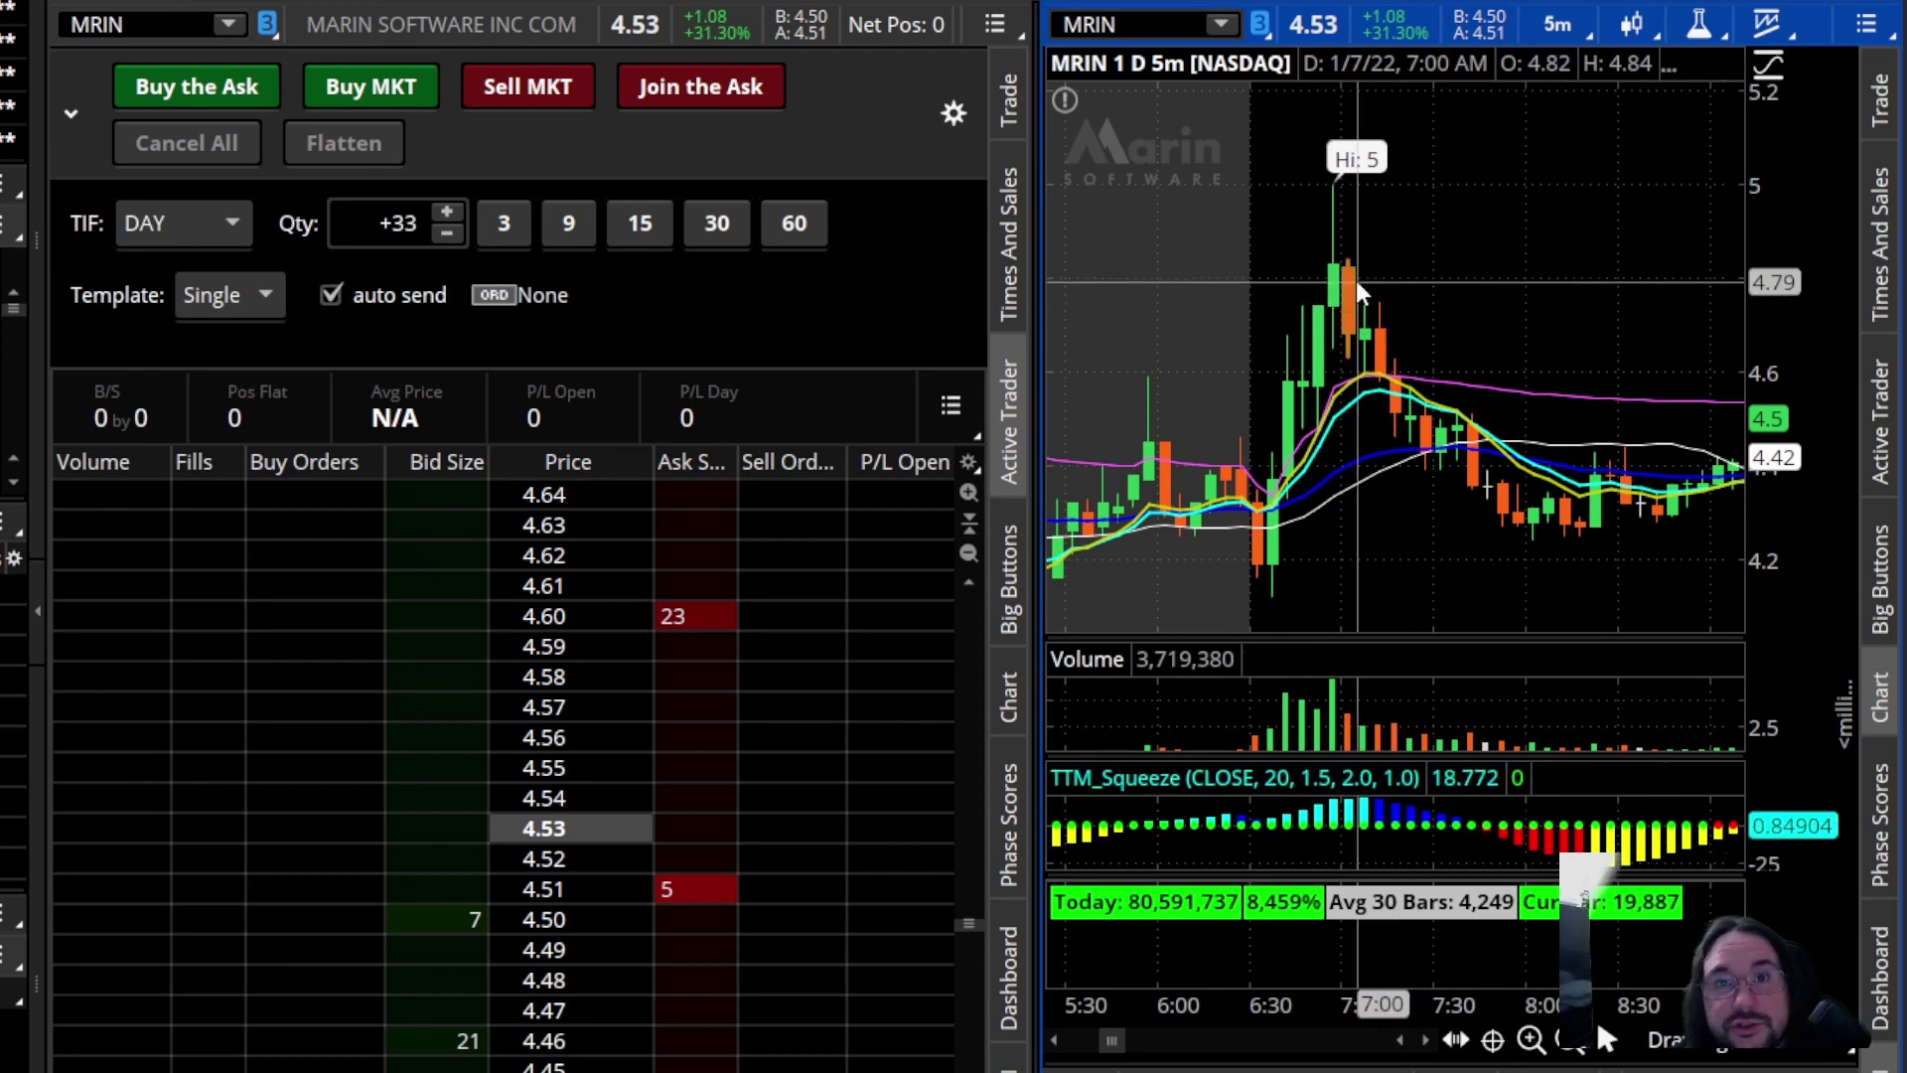
pyautogui.click(1567, 23)
pyautogui.click(1492, 187)
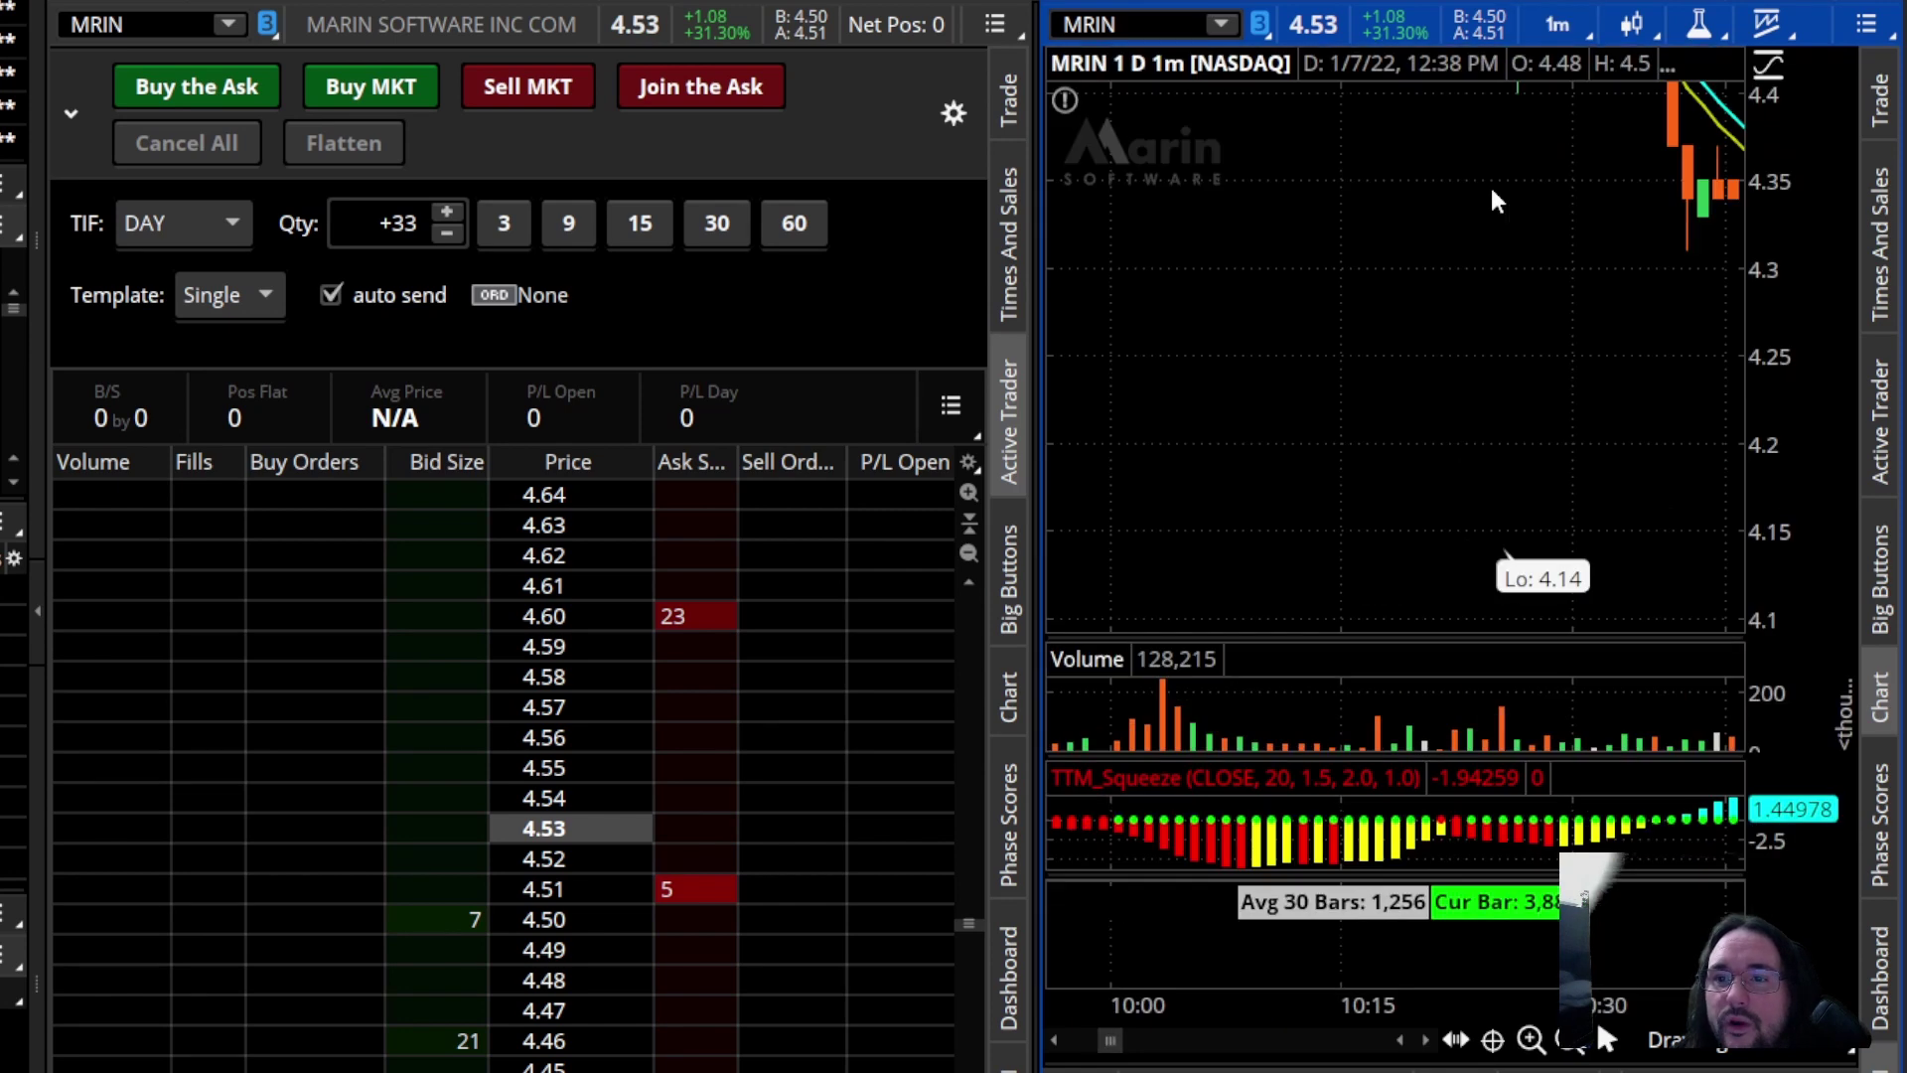
# Zoom the 1-minute chart into the 5:56 to 6:59 early-morning run-up
pyautogui.scroll(-3, 1322, 565)
pyautogui.moveTo(1355, 326); pyautogui.dragTo(1511, 323)
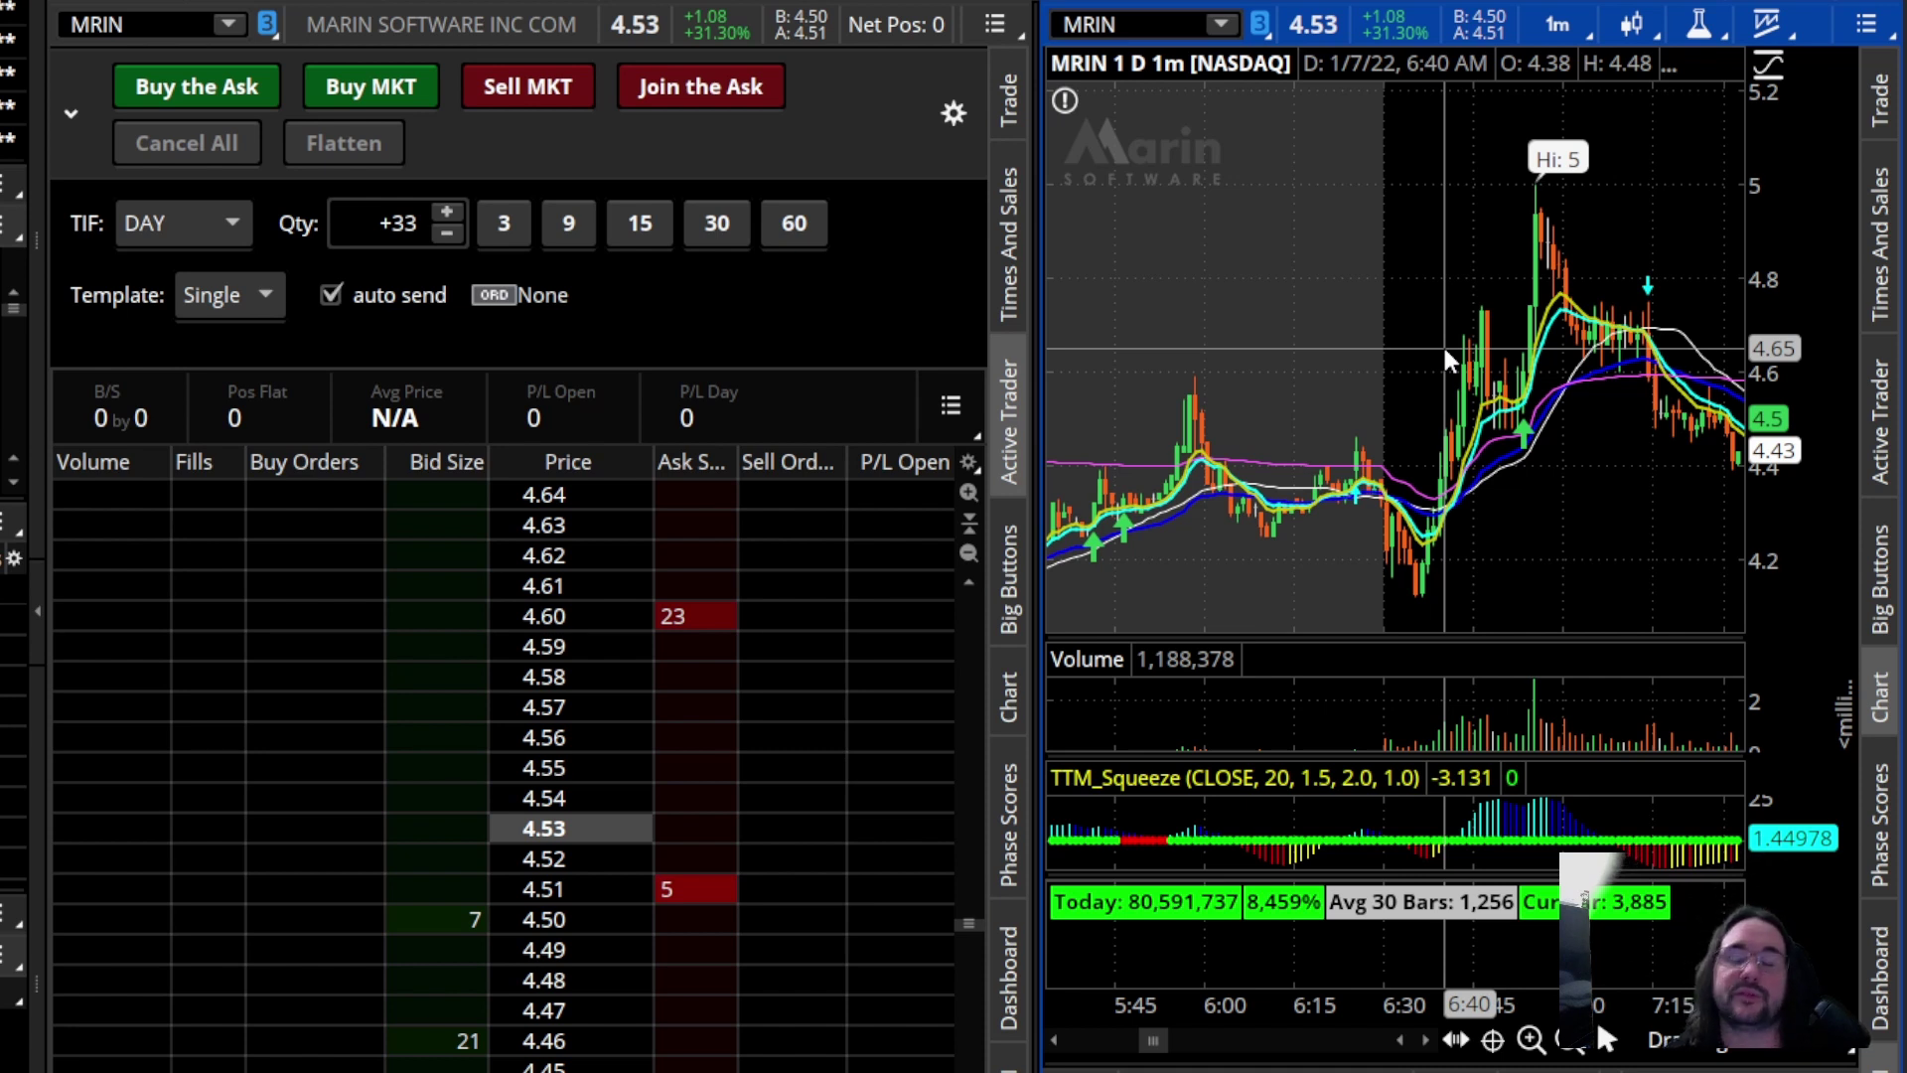
pyautogui.moveTo(1204, 355); pyautogui.dragTo(1560, 348)
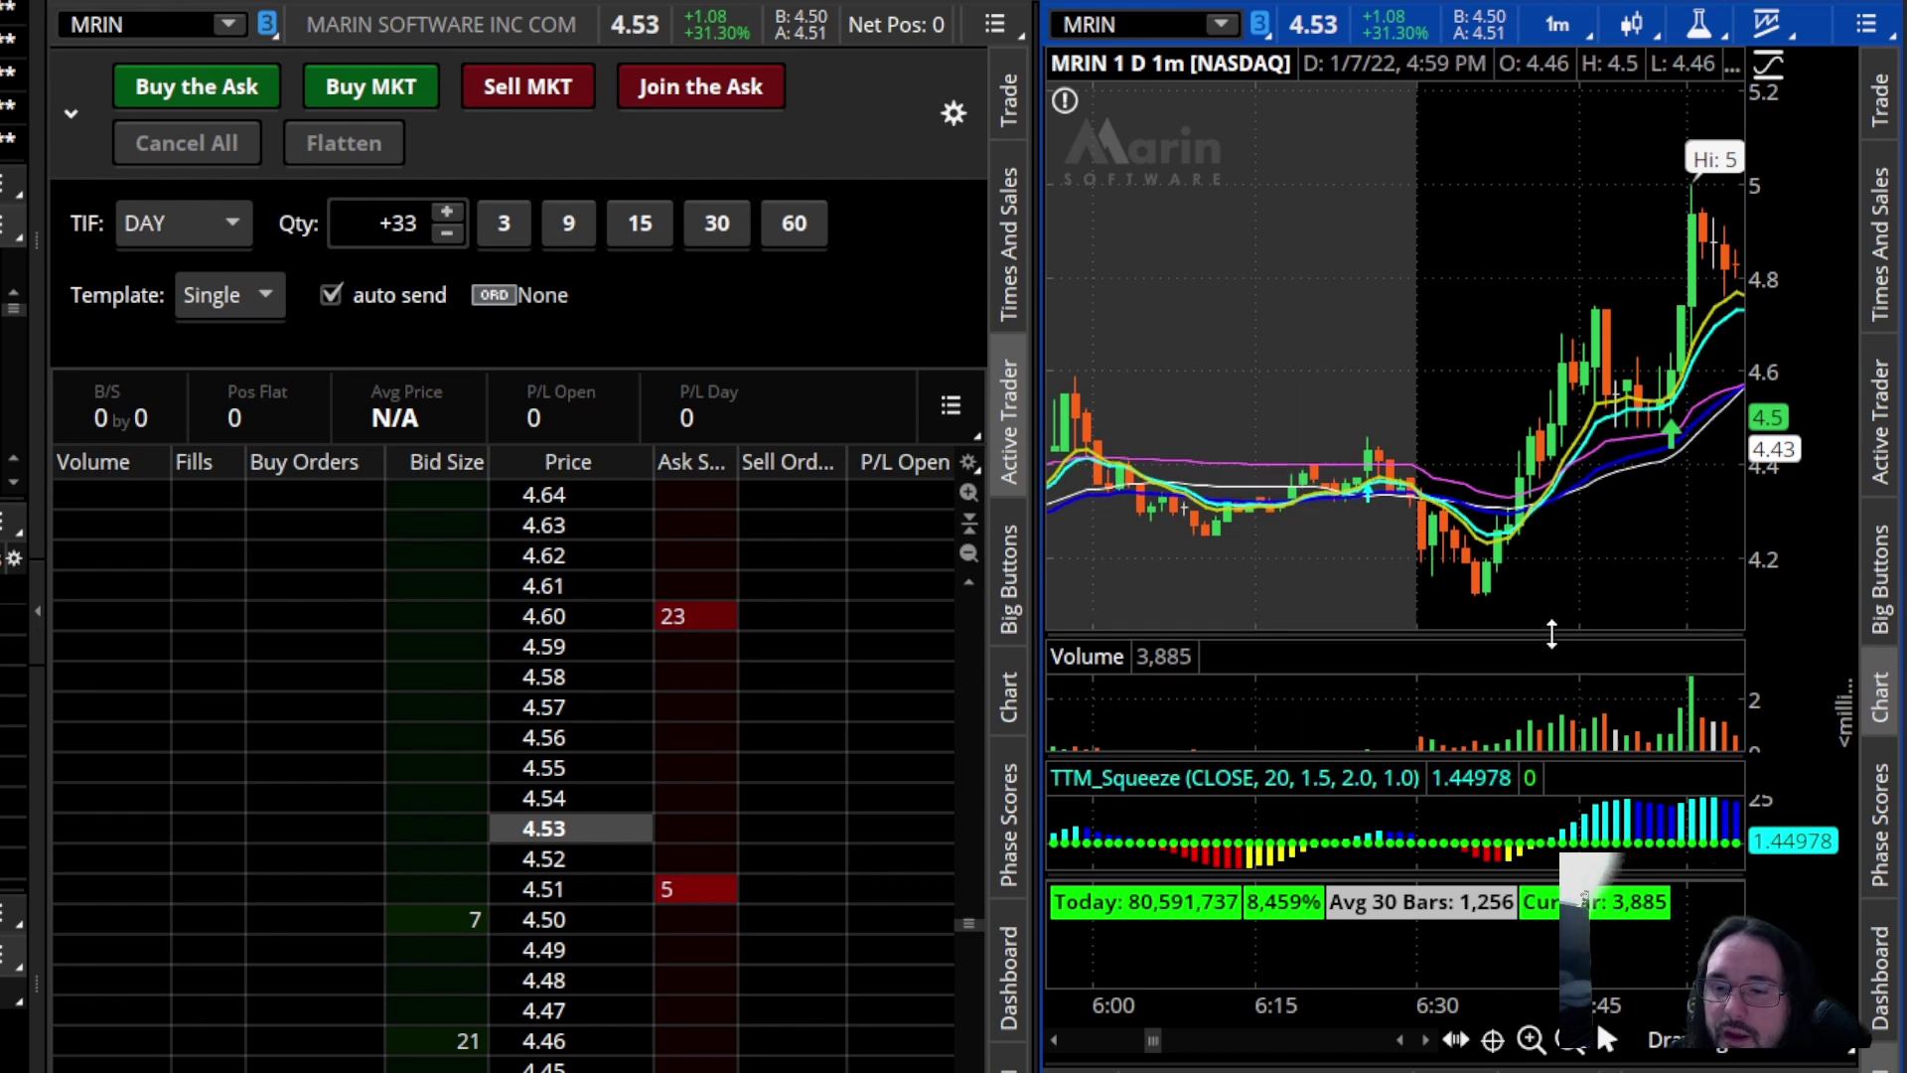
# Zoom into the 6:25 to 6:55 bars to study the TTM_Squeeze histogram
pyautogui.moveTo(1361, 561); pyautogui.dragTo(1700, 547)
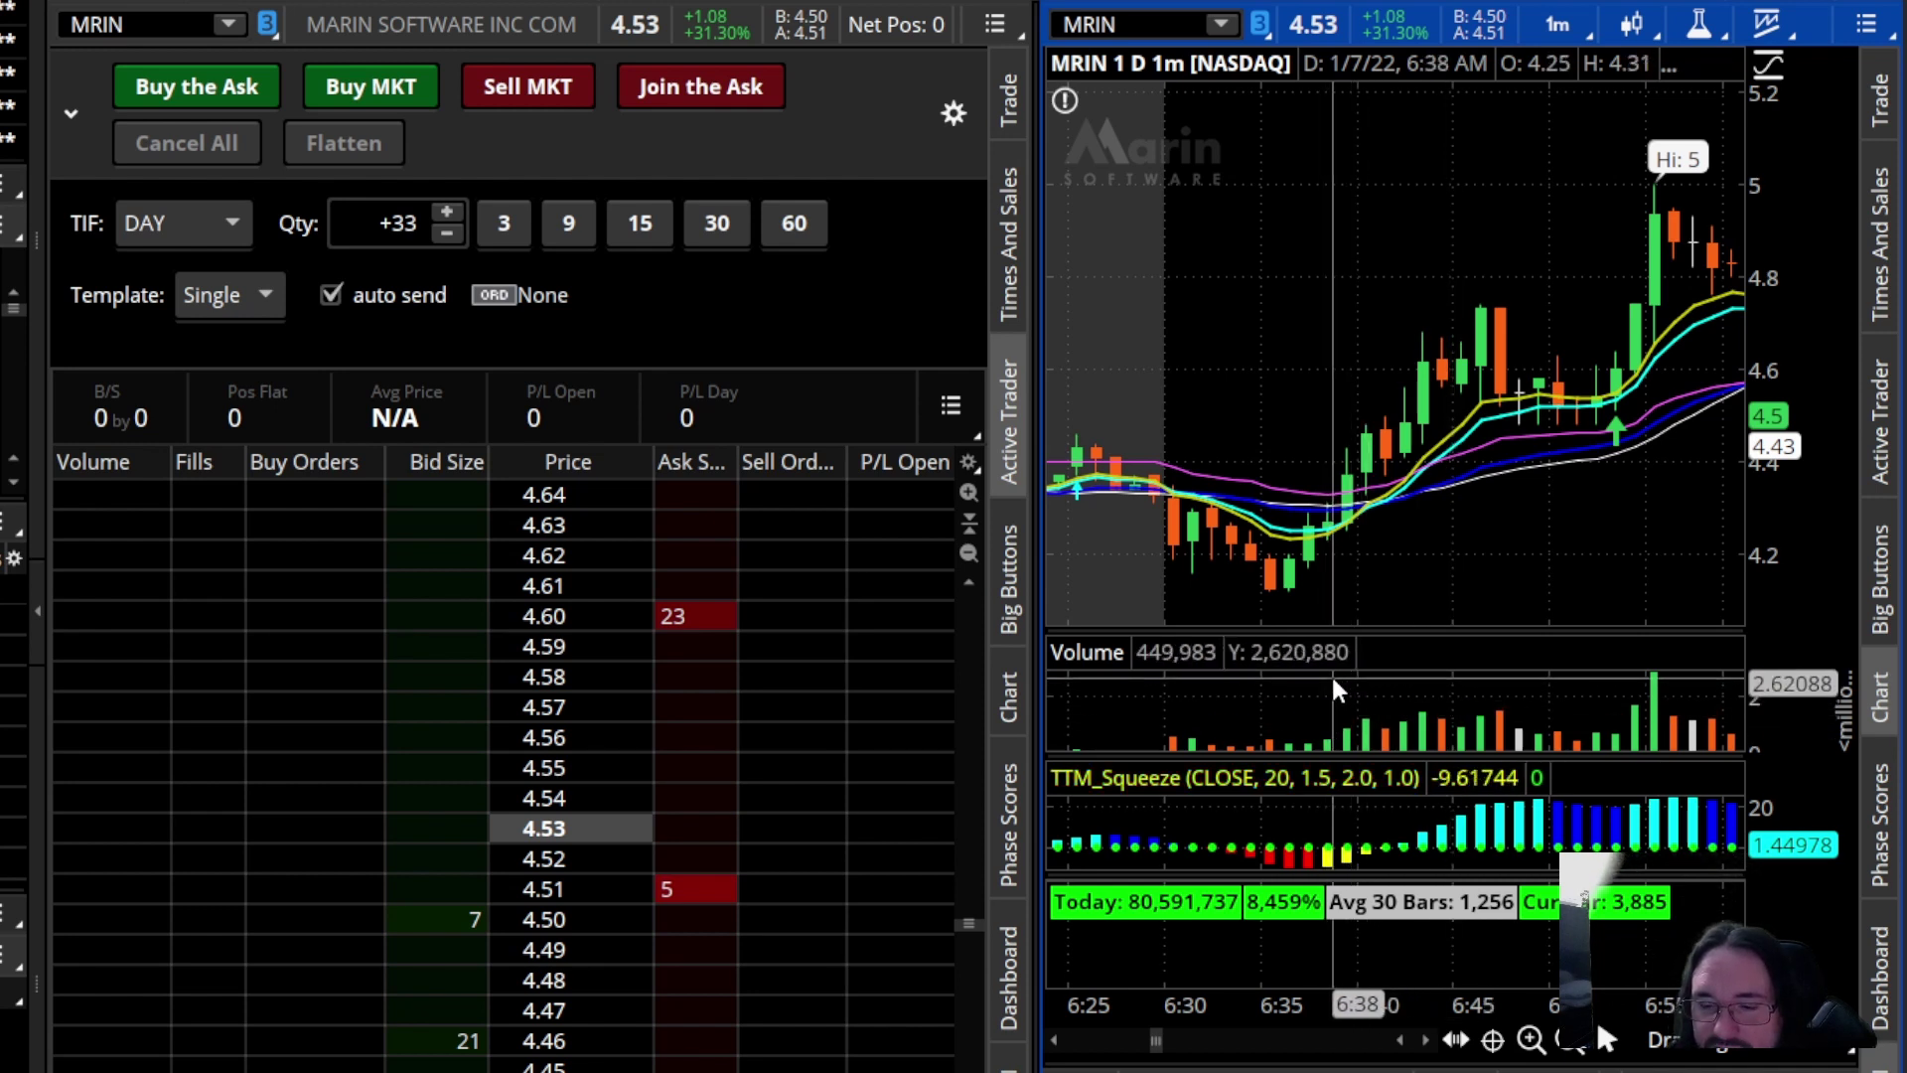
pyautogui.moveTo(1337, 672)
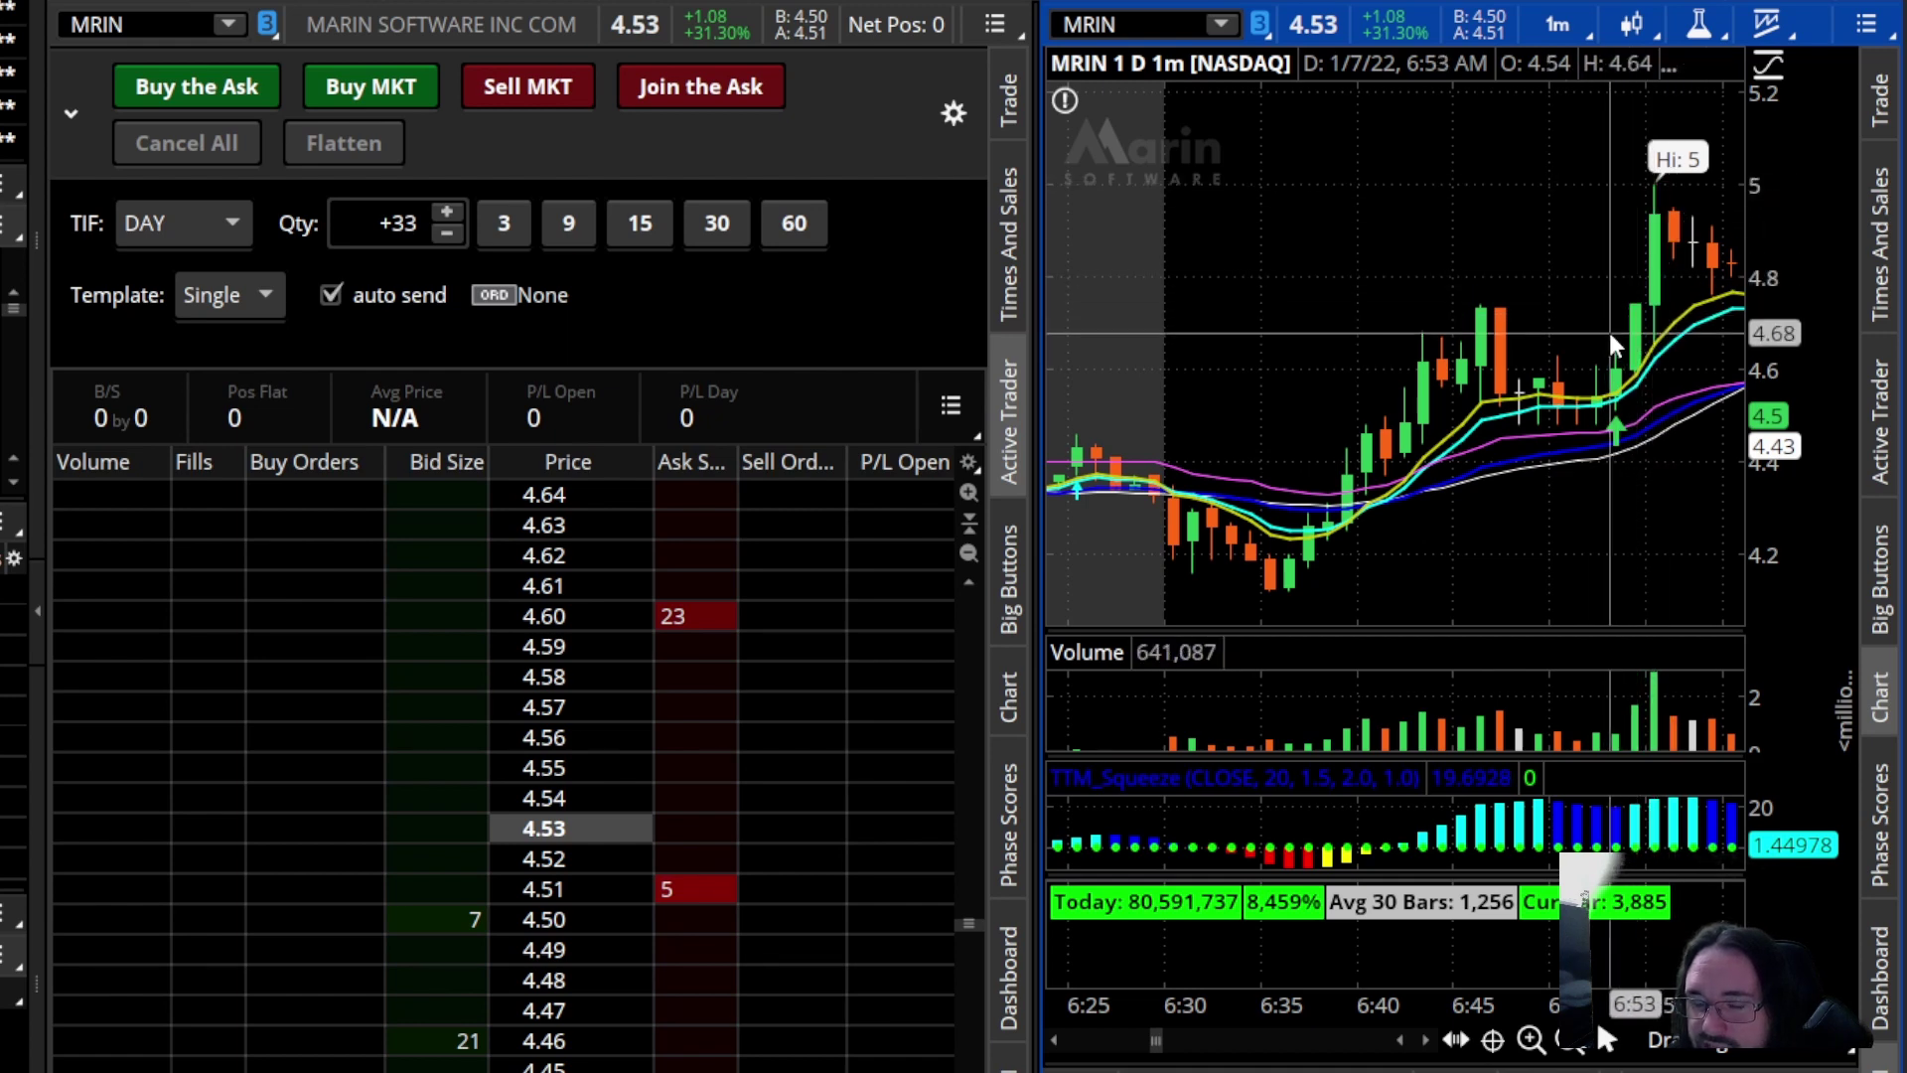
pyautogui.scroll(-3, 1559, 405)
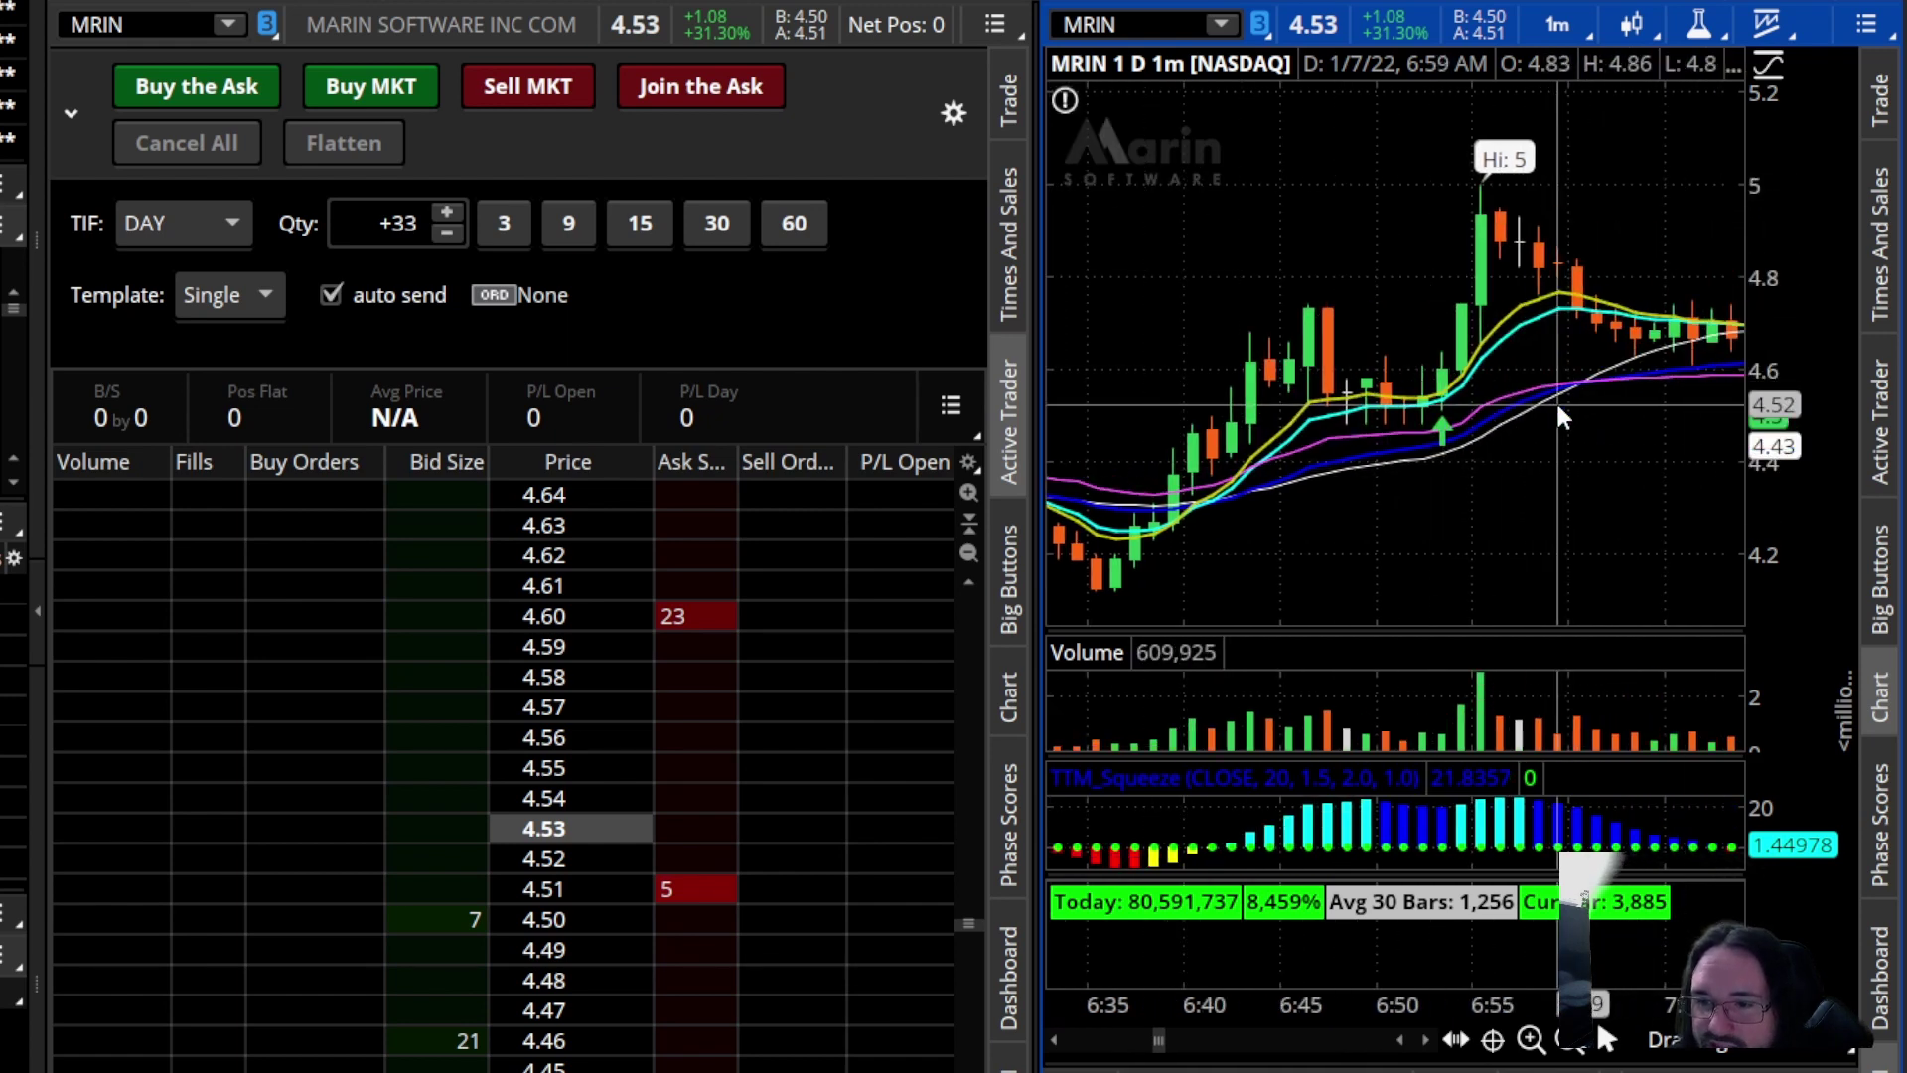
pyautogui.scroll(-2, 1556, 405)
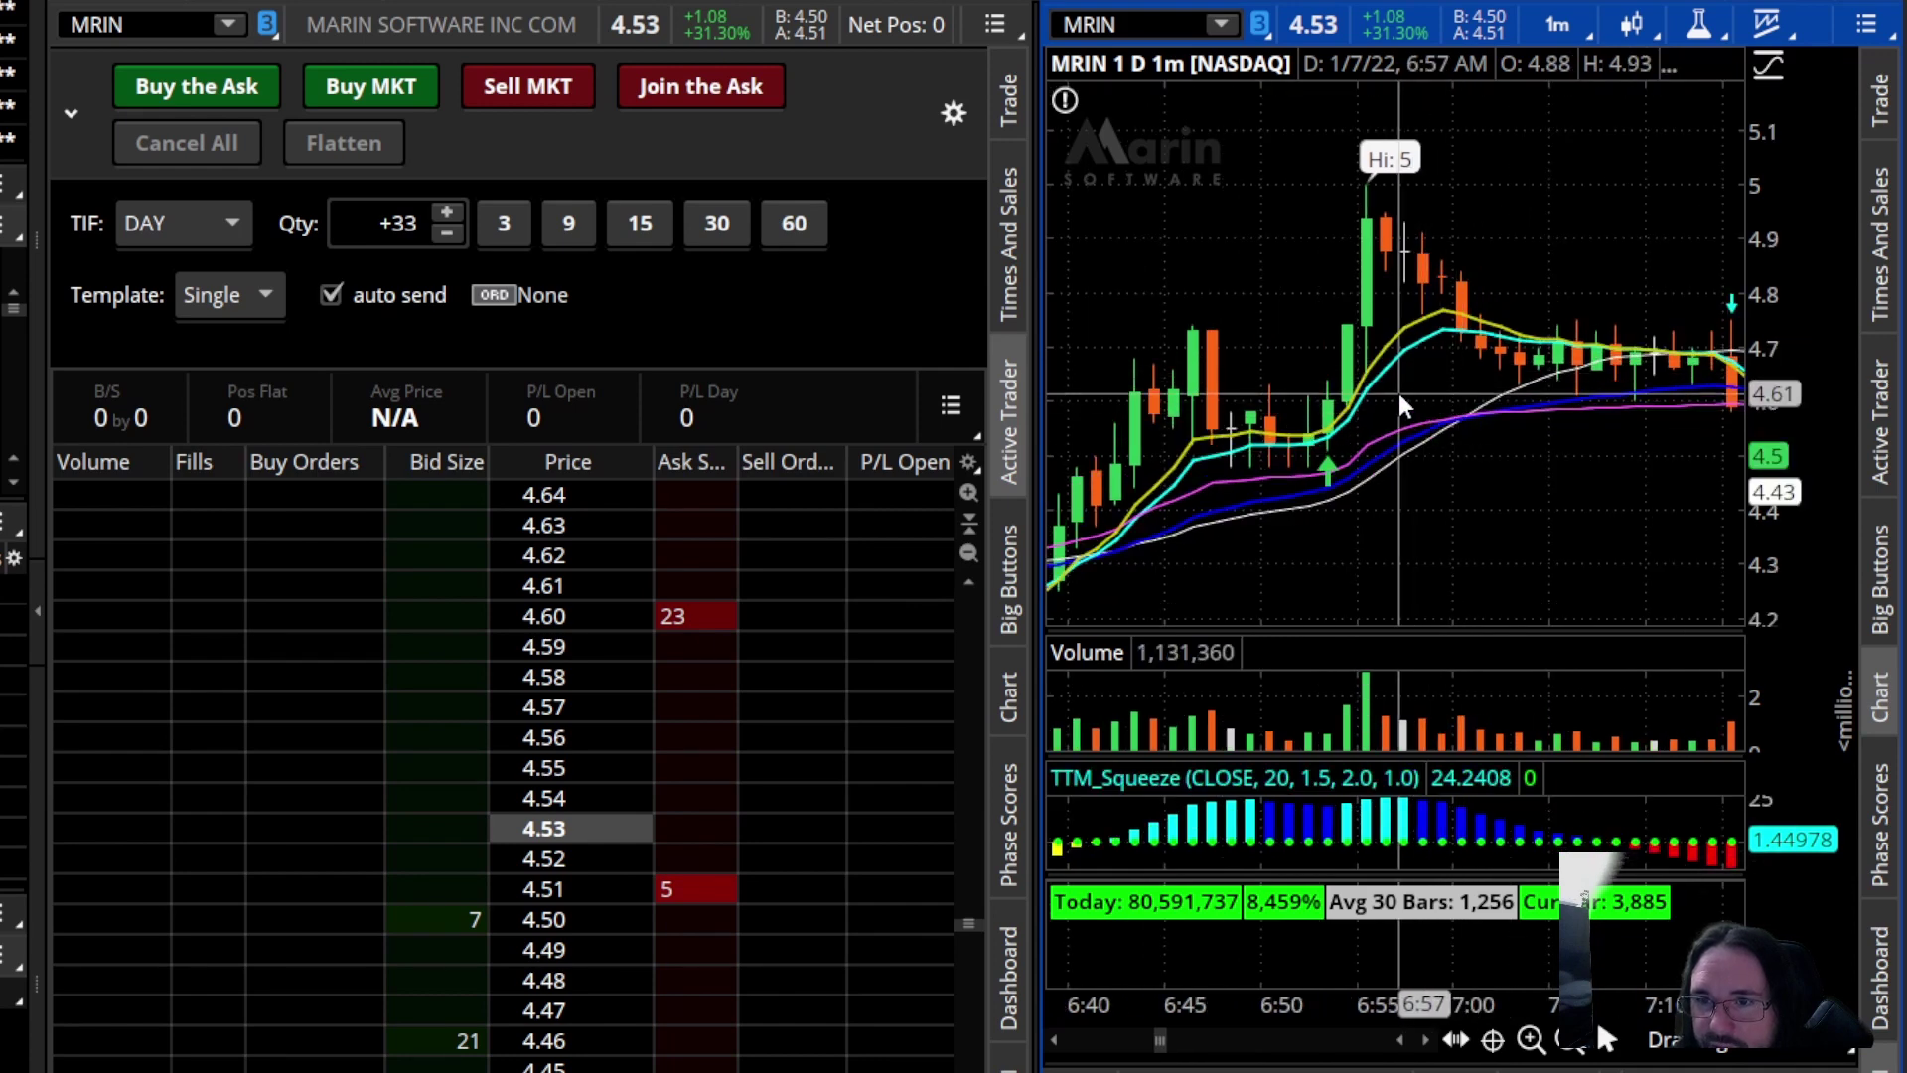
pyautogui.scroll(-1, 1400, 394)
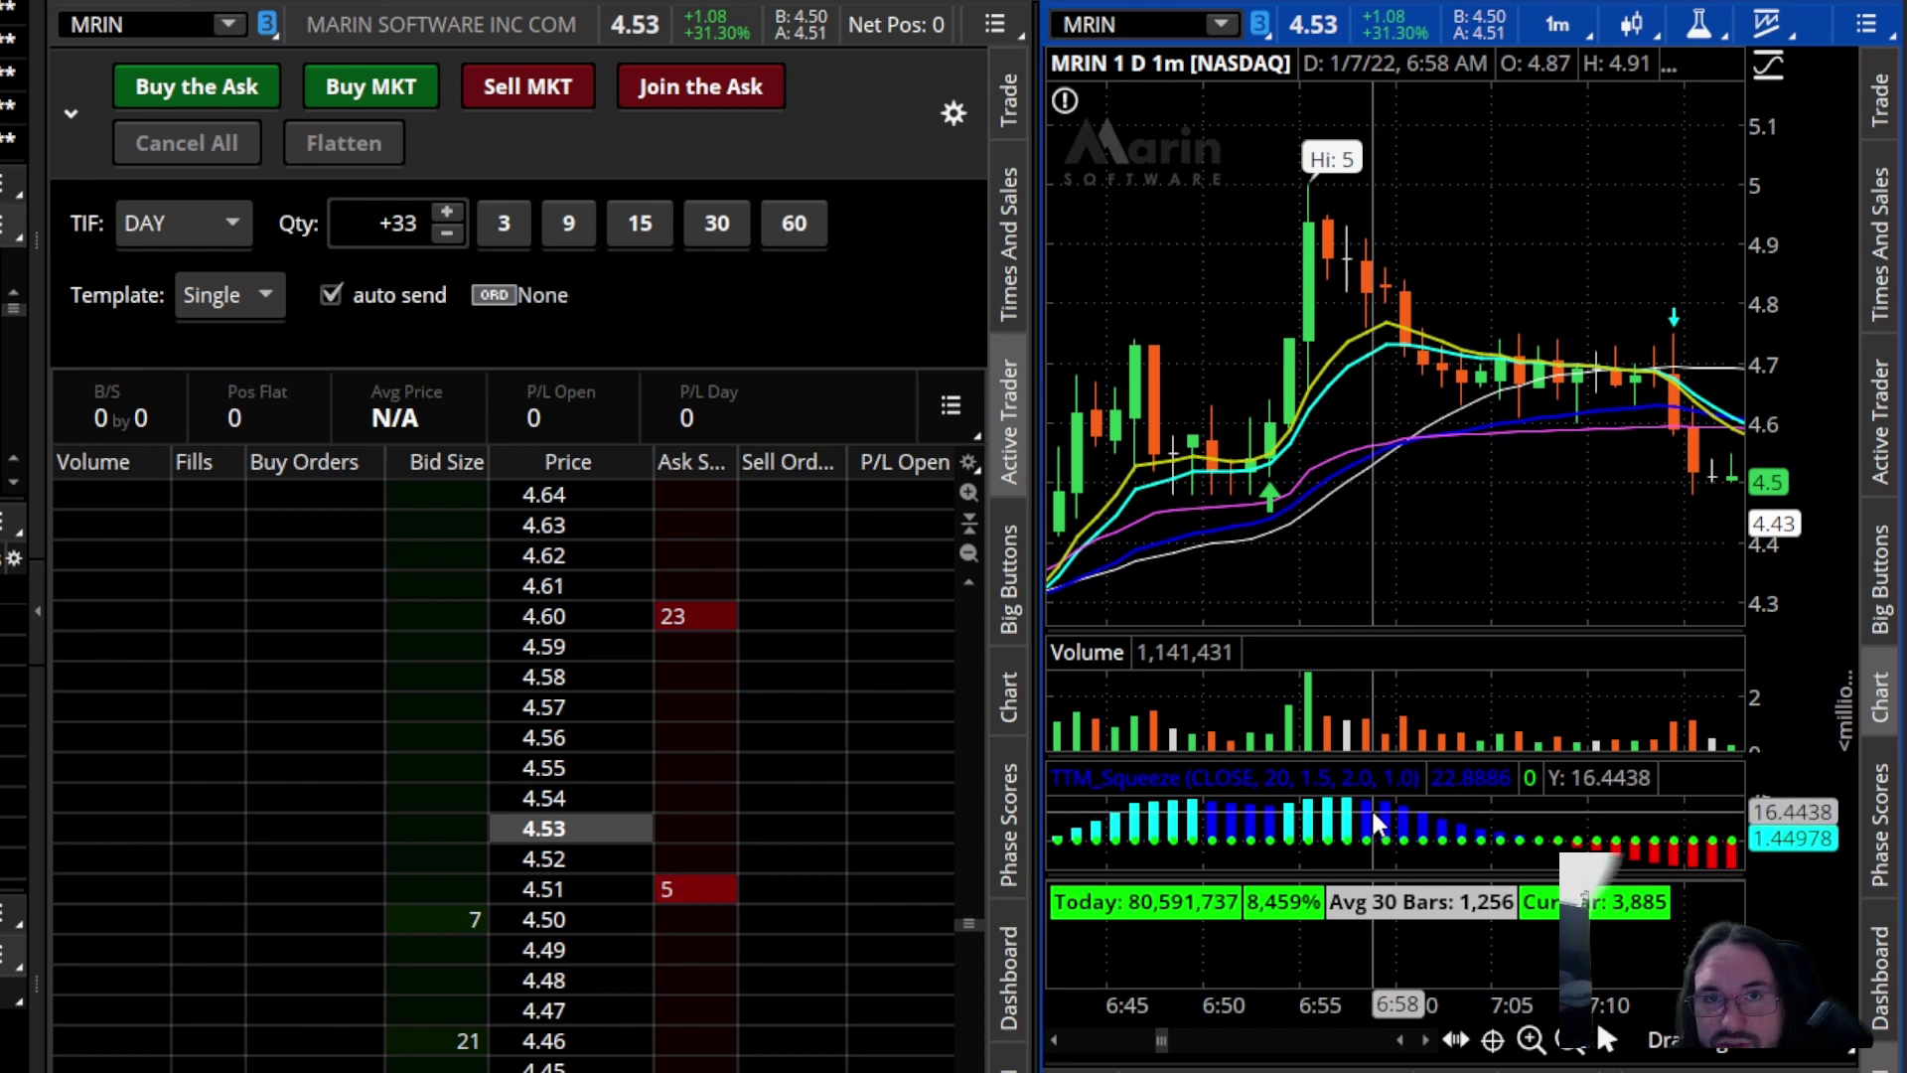
pyautogui.scroll(5, 1366, 700)
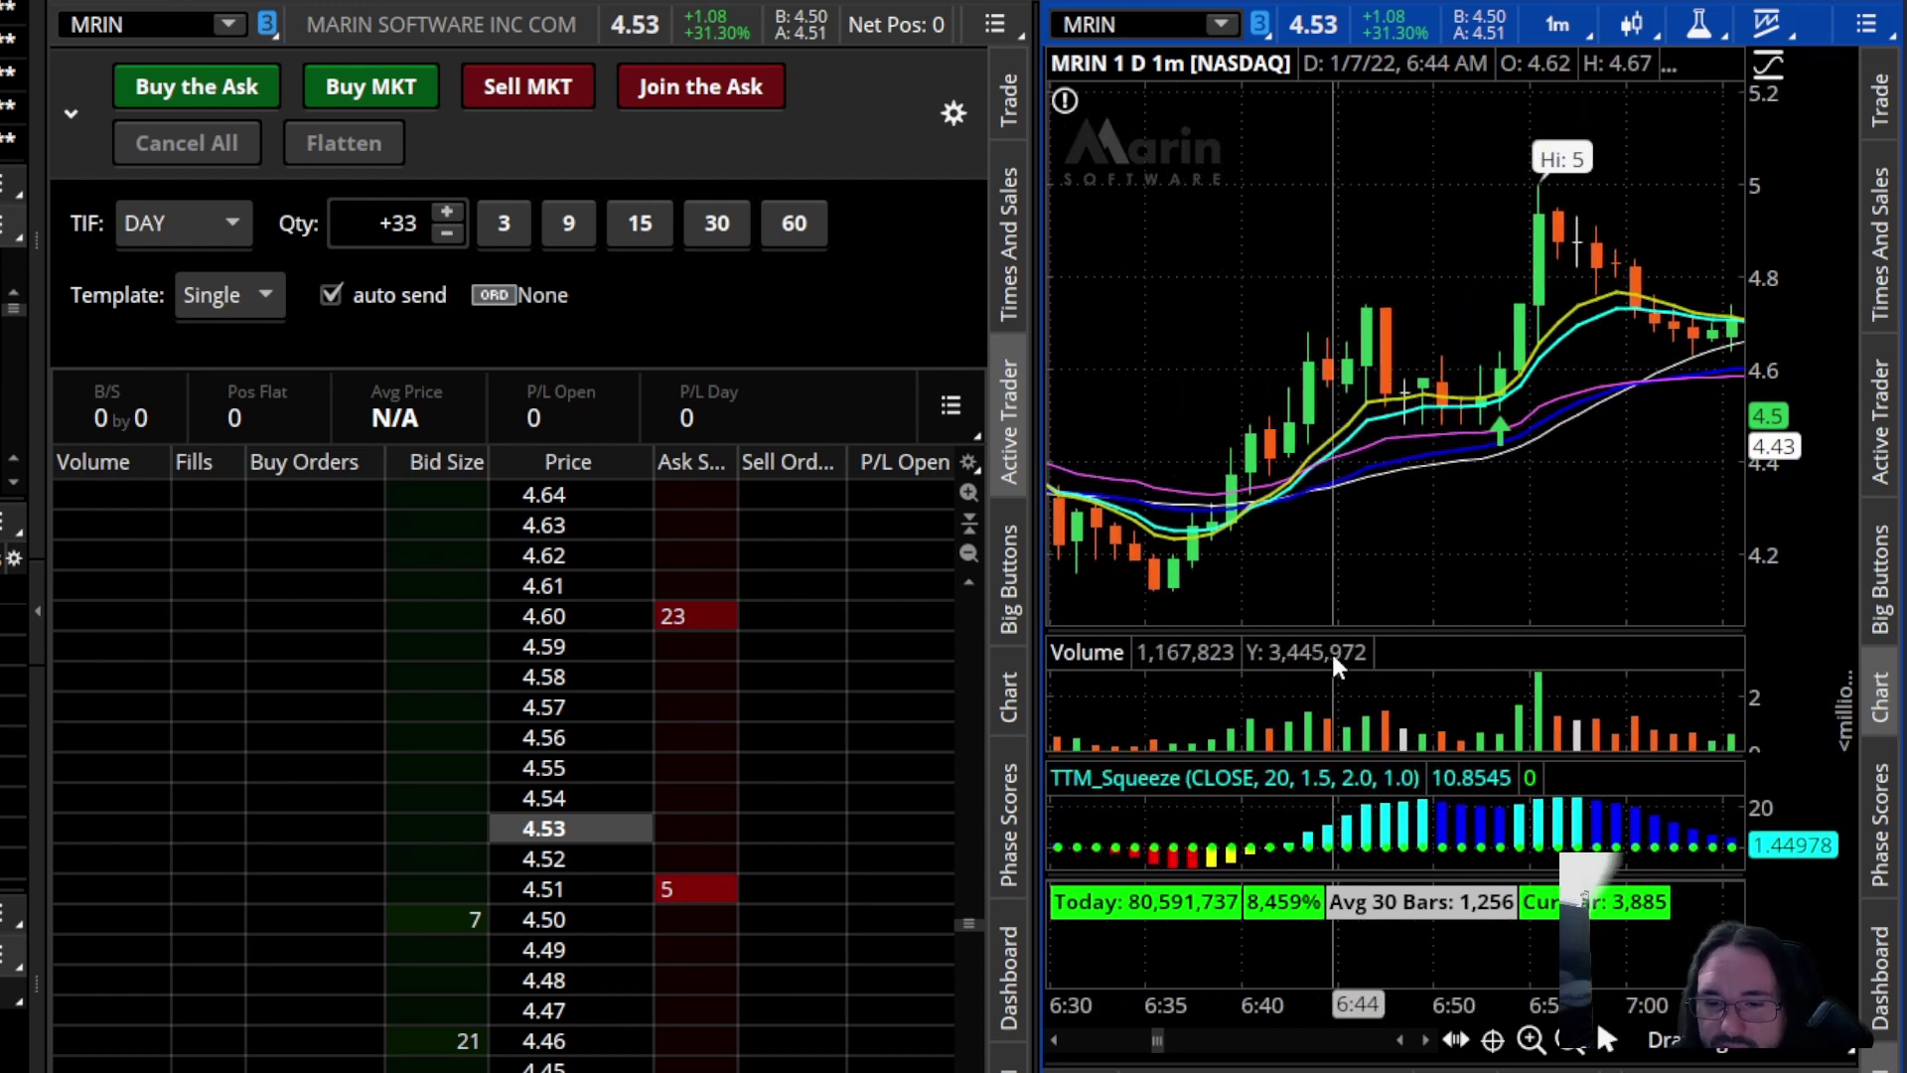
pyautogui.scroll(2, 1331, 650)
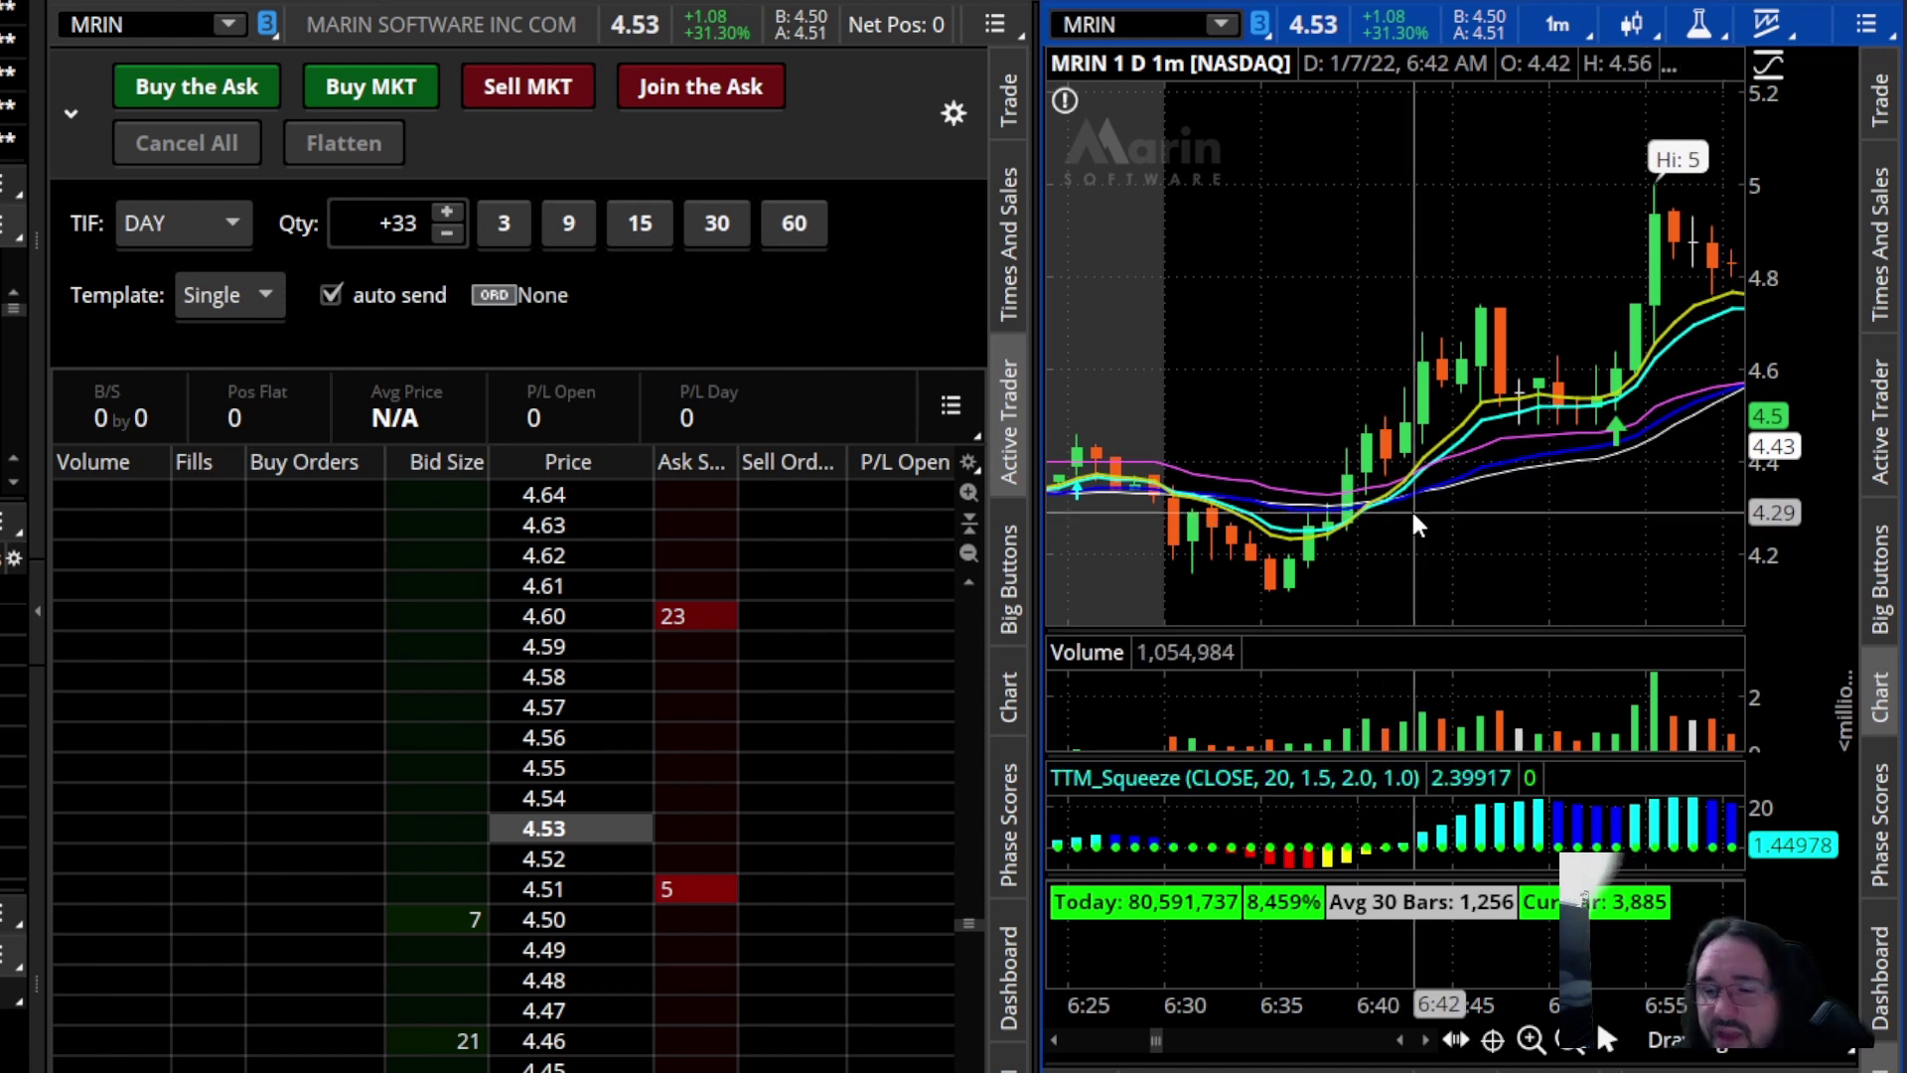
pyautogui.scroll(-5, 1412, 508)
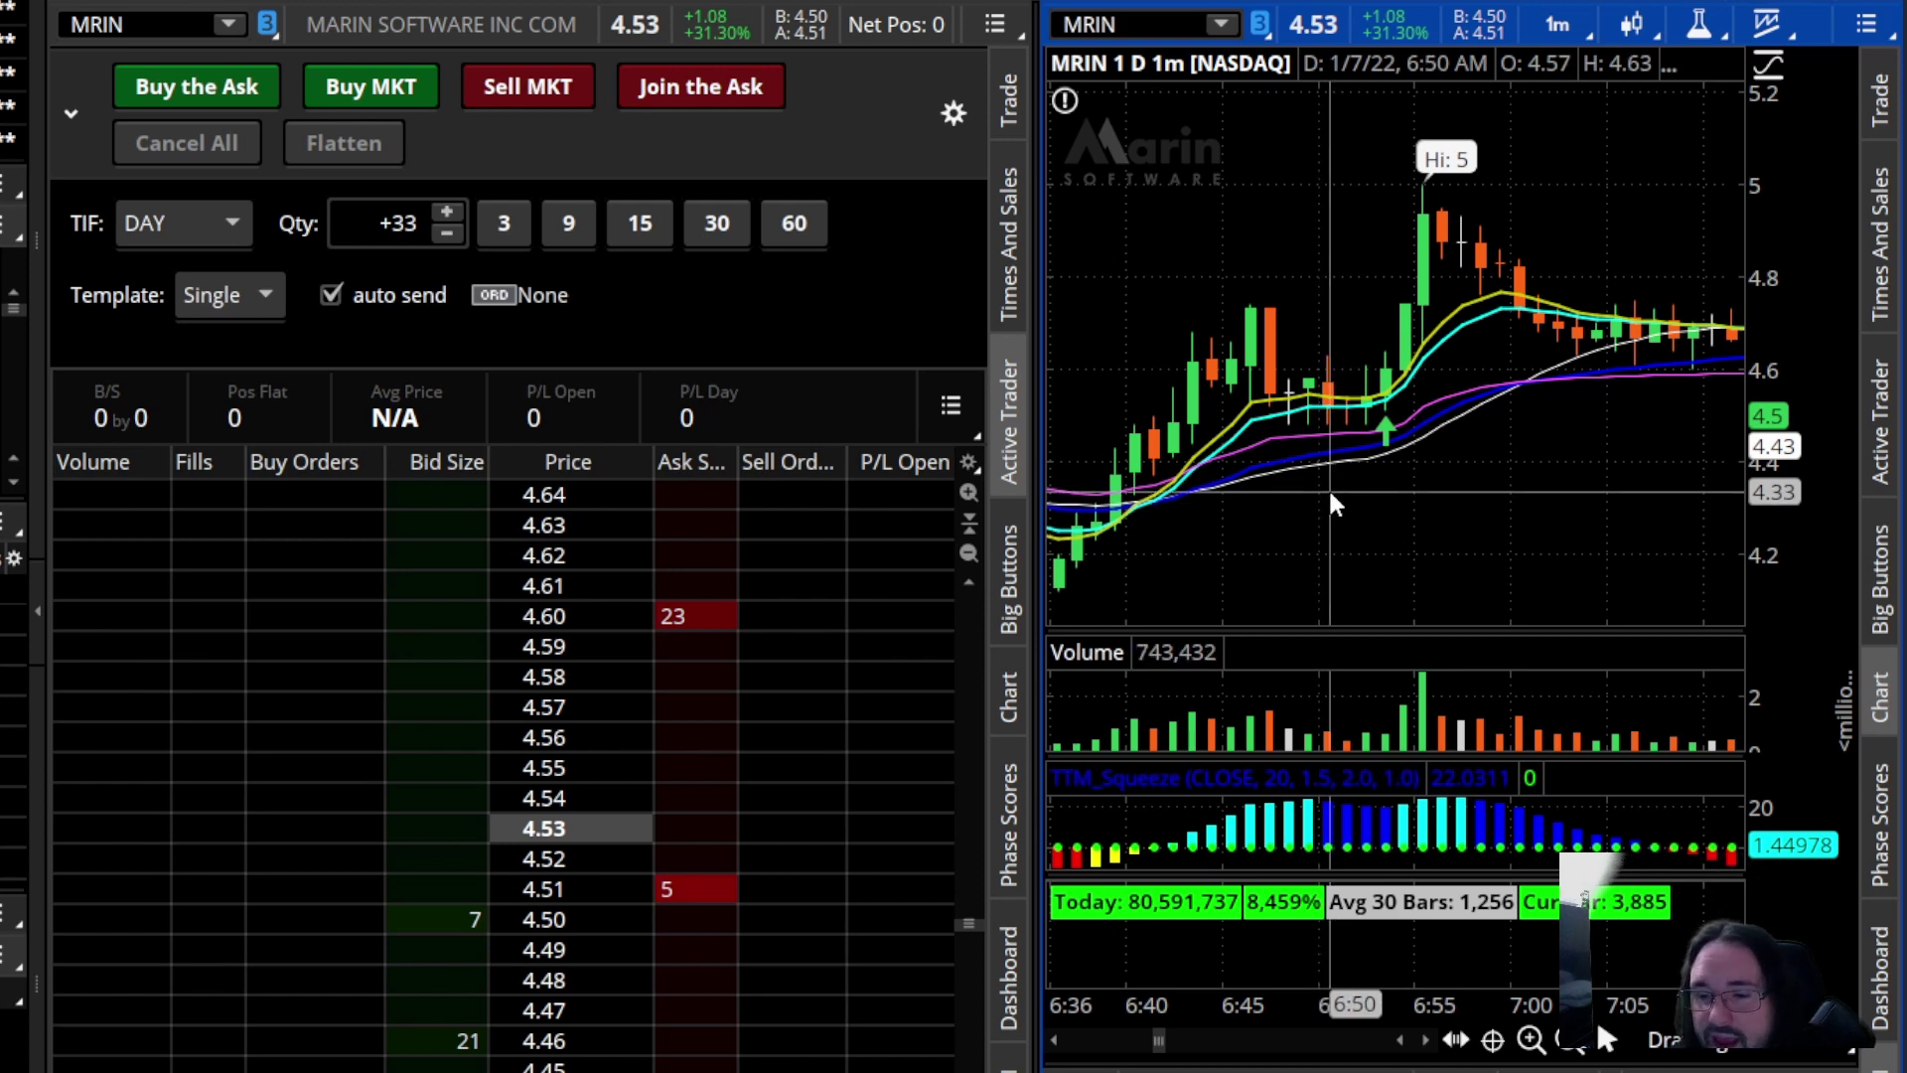
pyautogui.scroll(-3, 1327, 489)
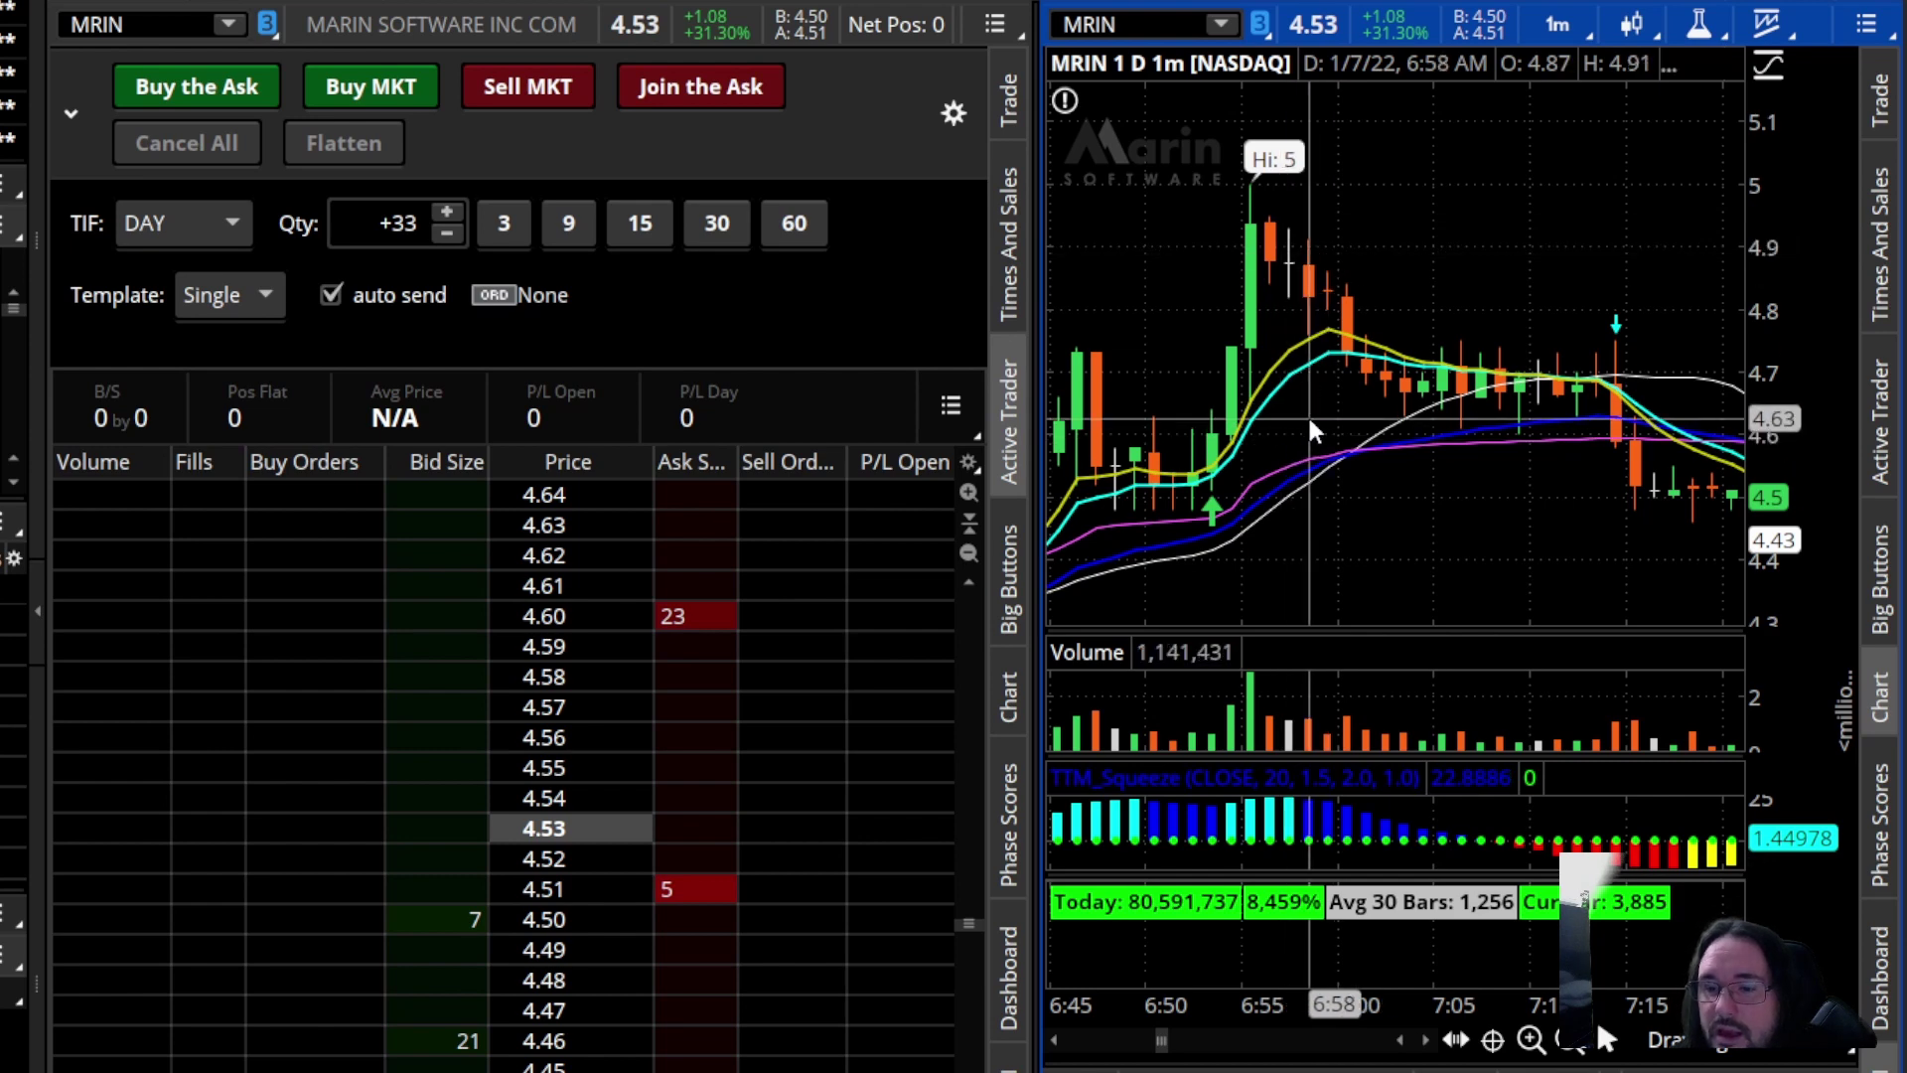
pyautogui.scroll(-2, 1306, 413)
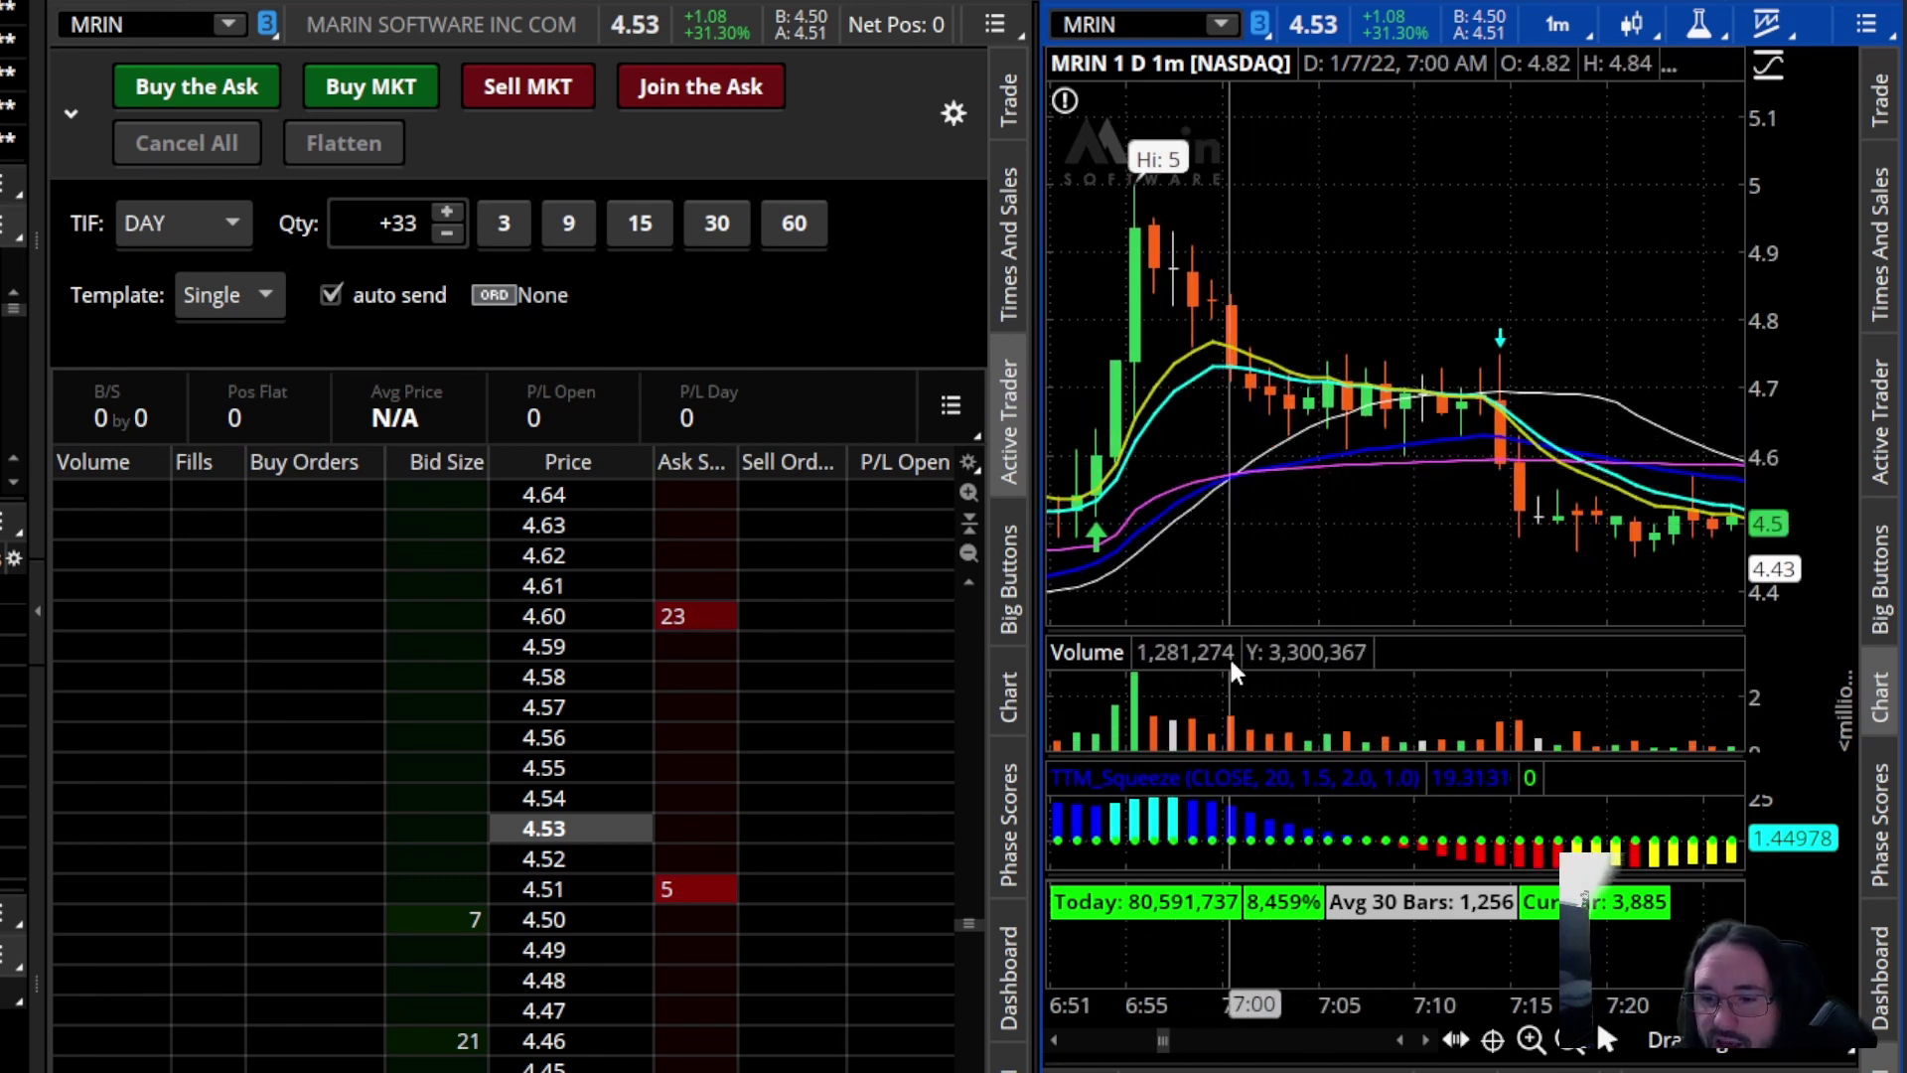
pyautogui.scroll(-1, 1189, 646)
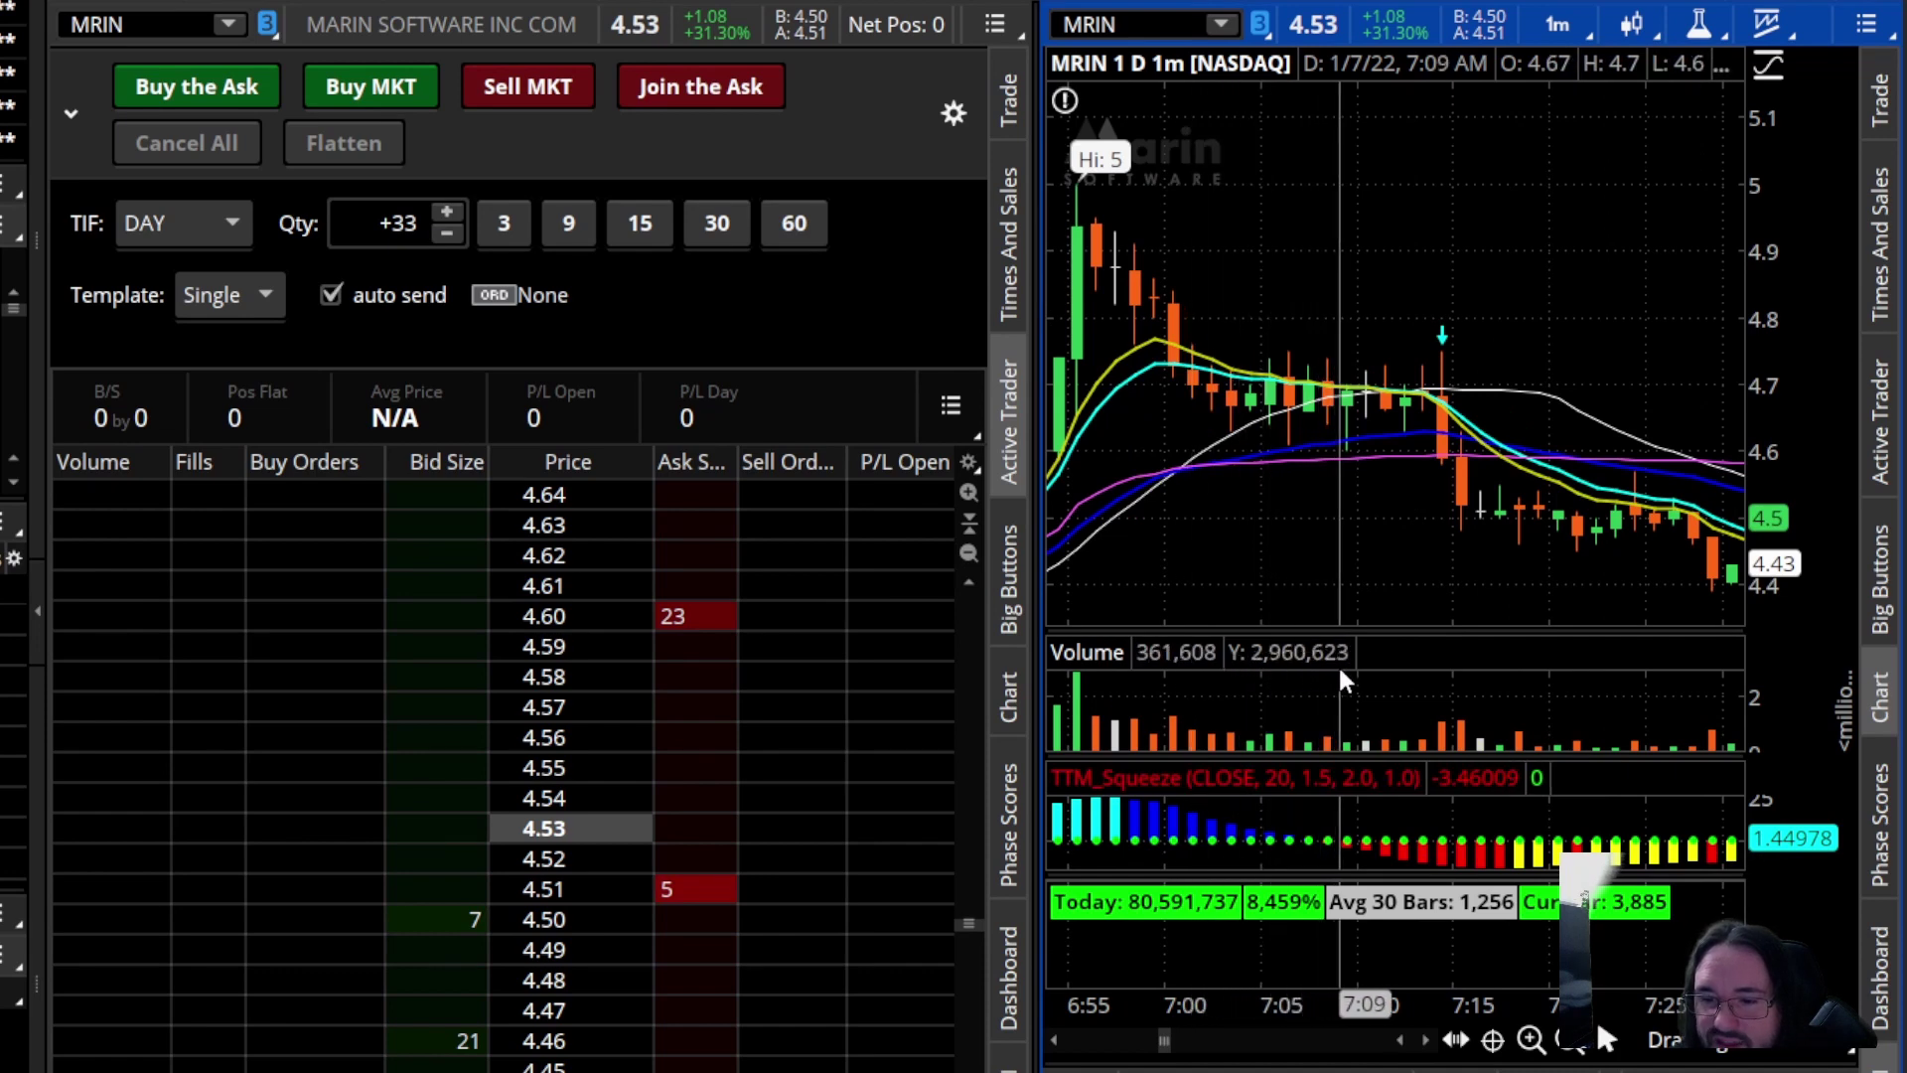
pyautogui.scroll(-1, 1311, 657)
pyautogui.scroll(-1, 1280, 651)
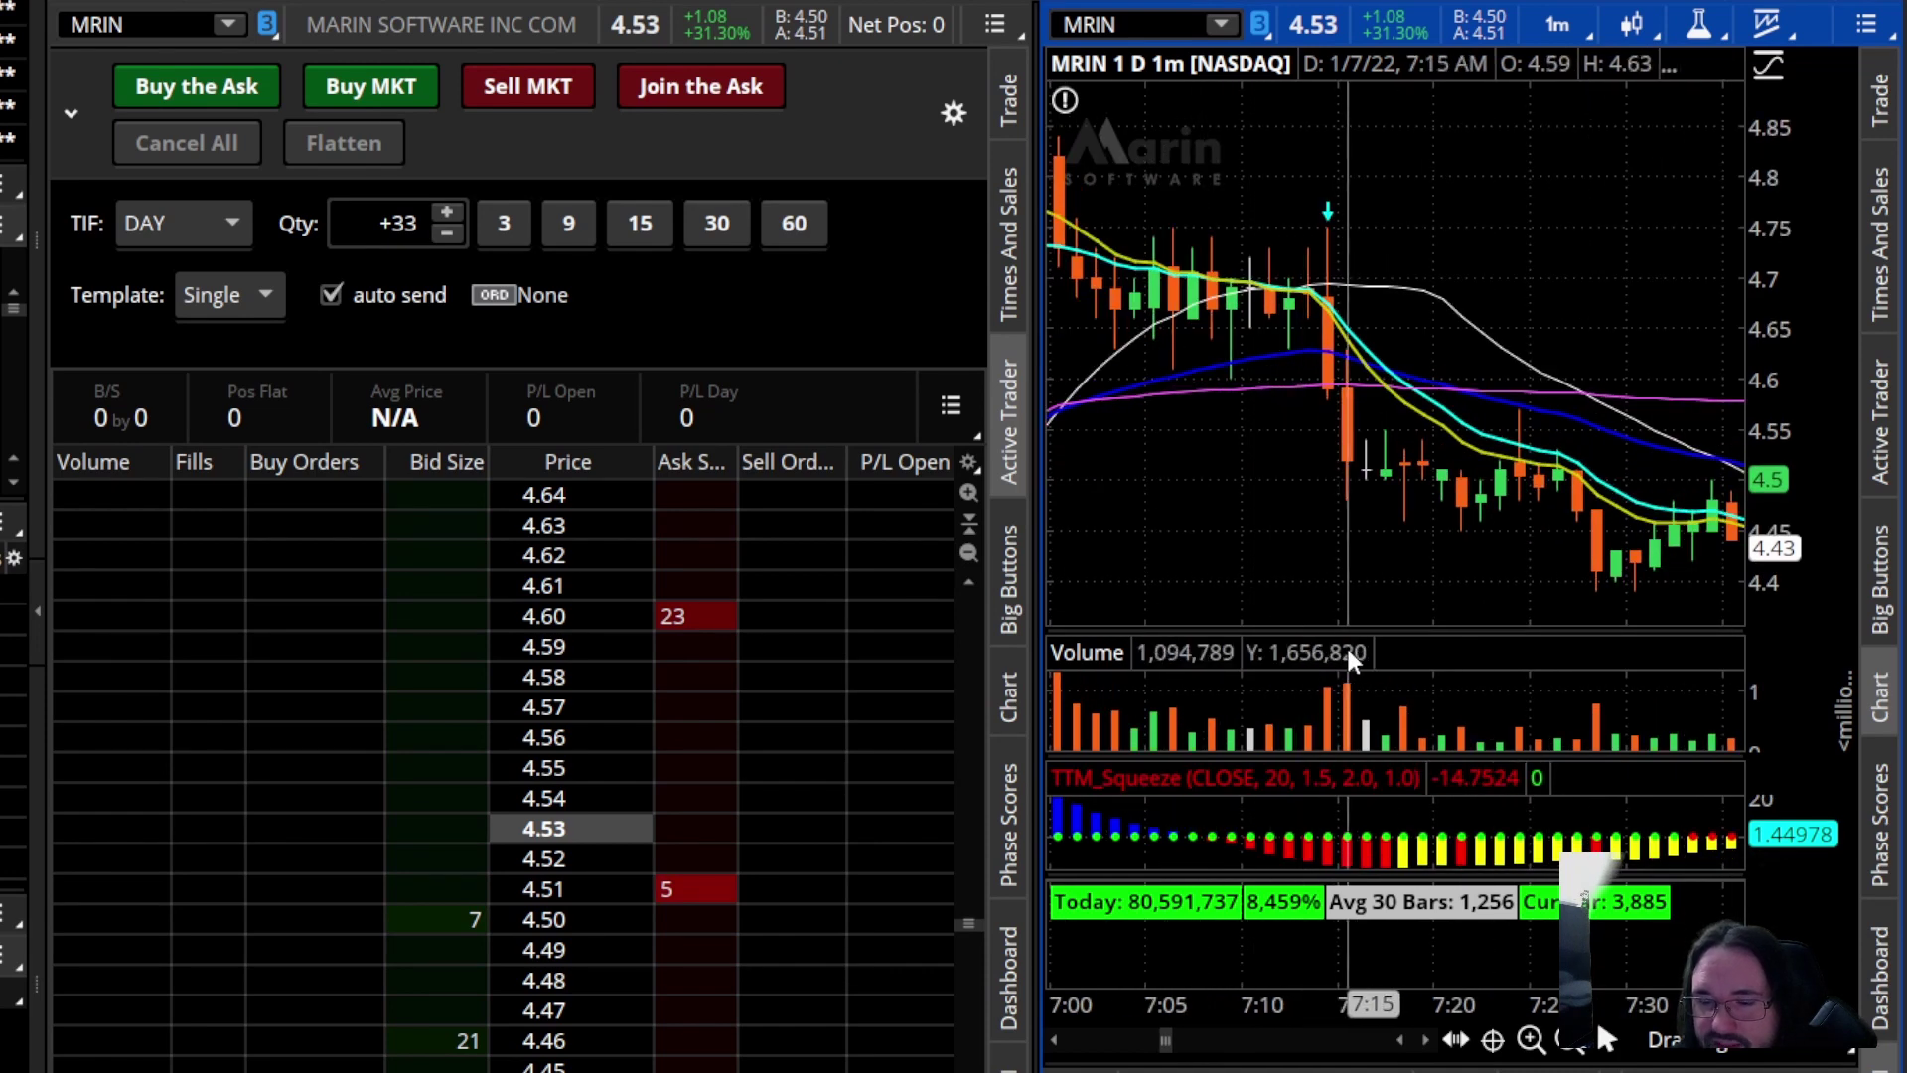
pyautogui.scroll(-1, 1355, 652)
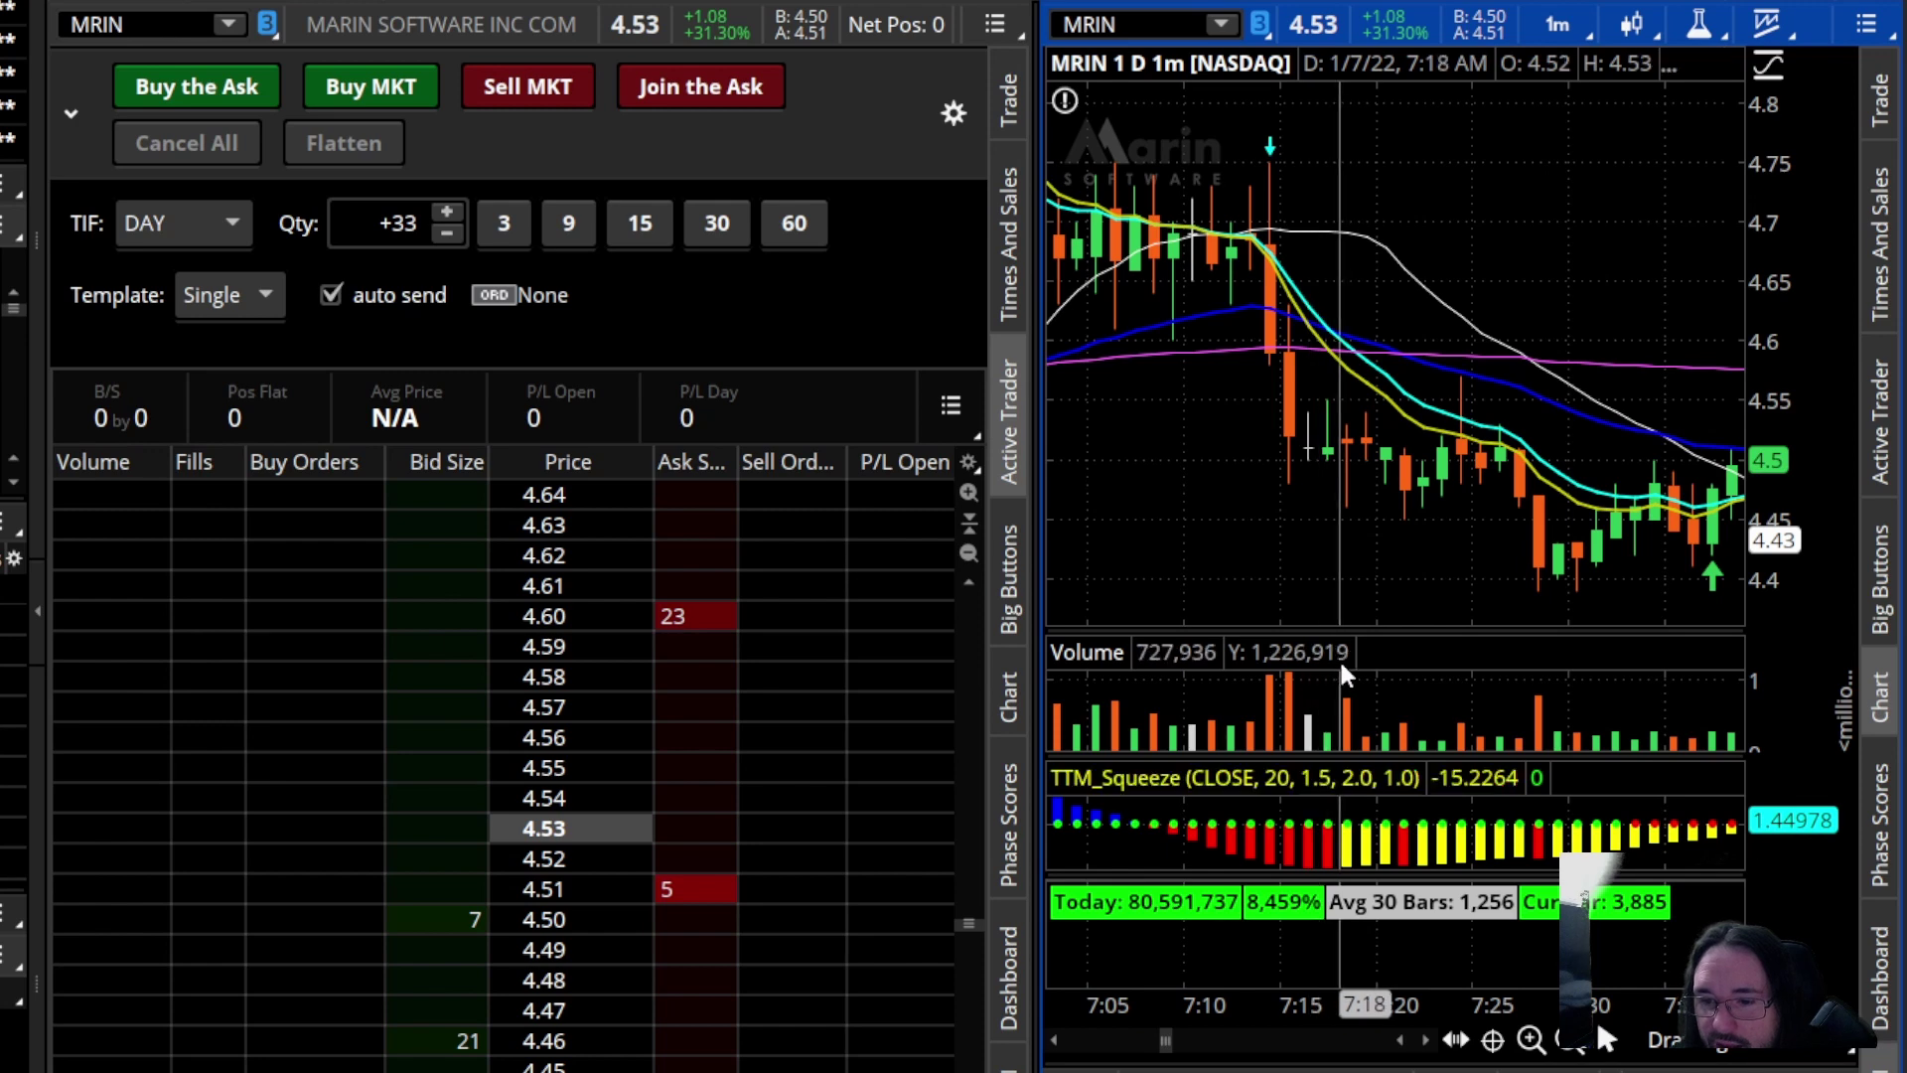
pyautogui.scroll(-1, 1373, 663)
pyautogui.scroll(-1, 1345, 649)
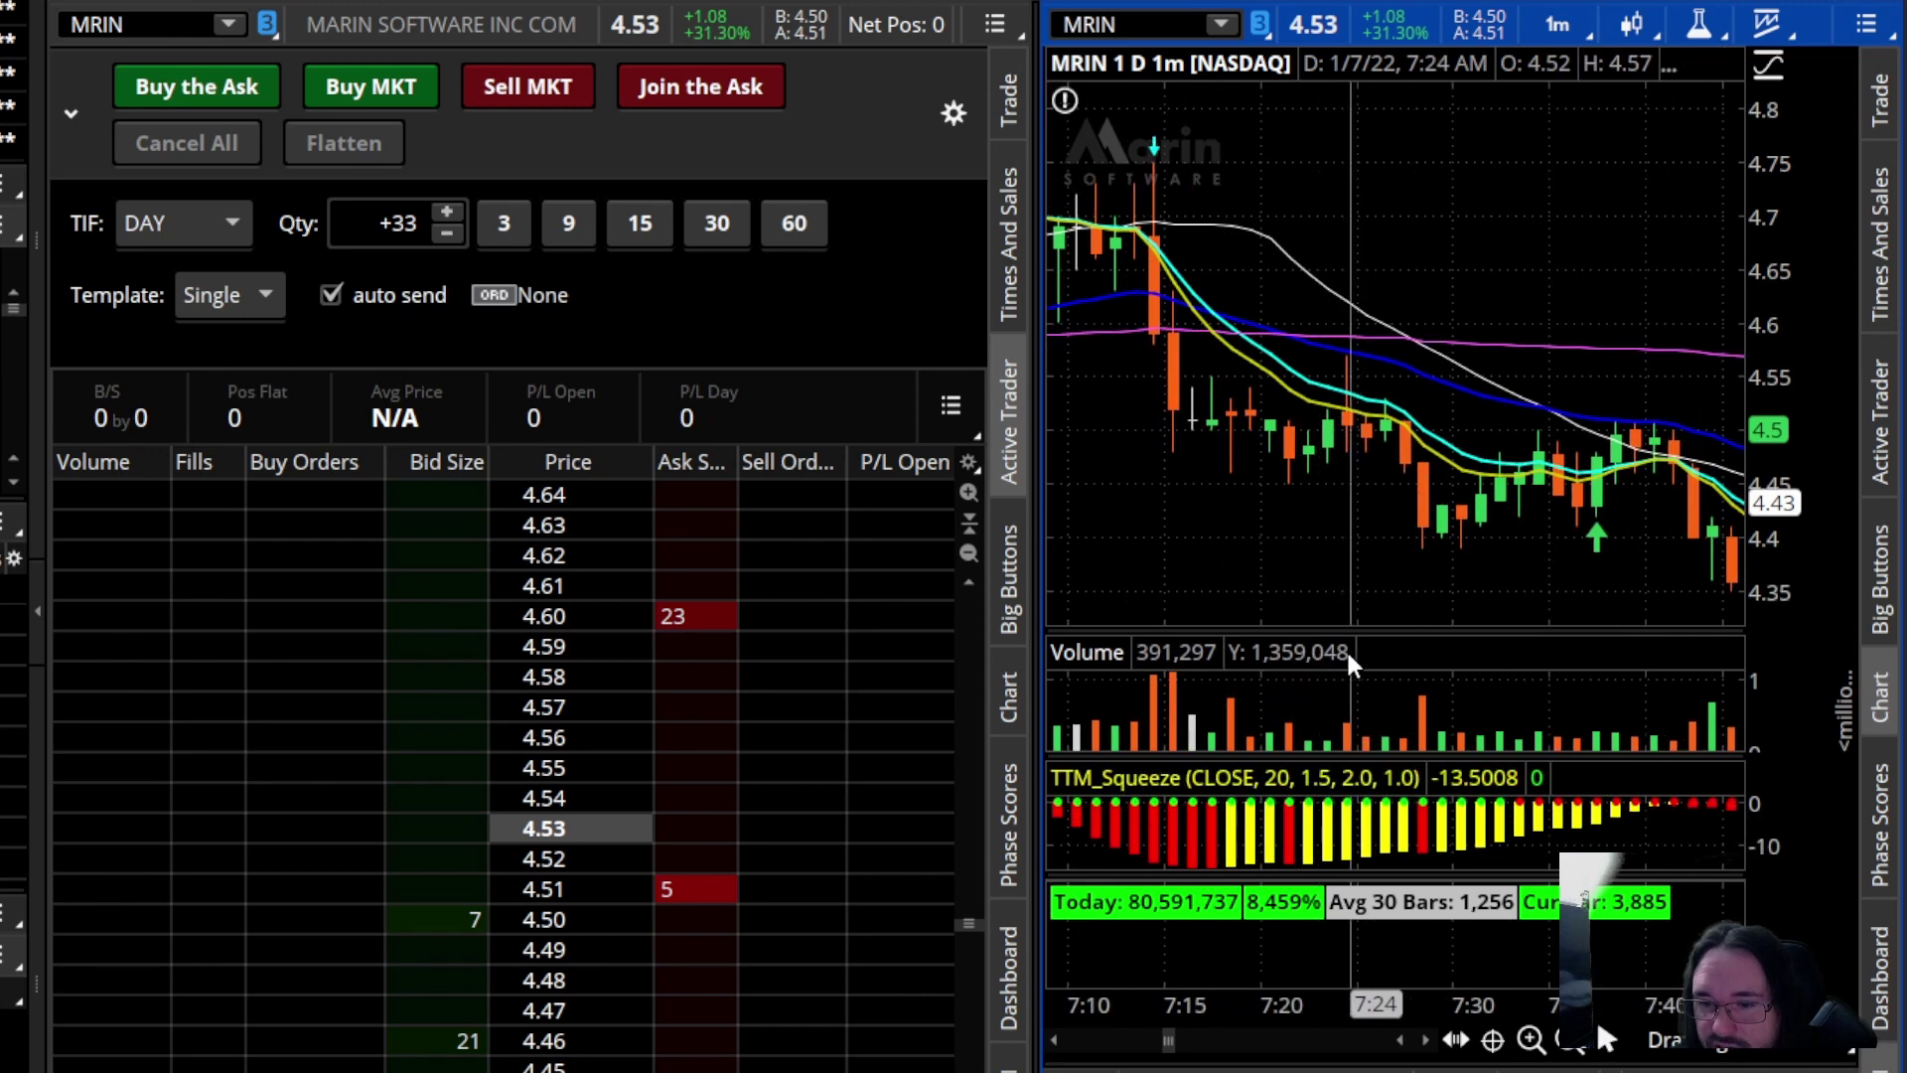
pyautogui.scroll(-1, 1303, 632)
pyautogui.scroll(-1, 1298, 631)
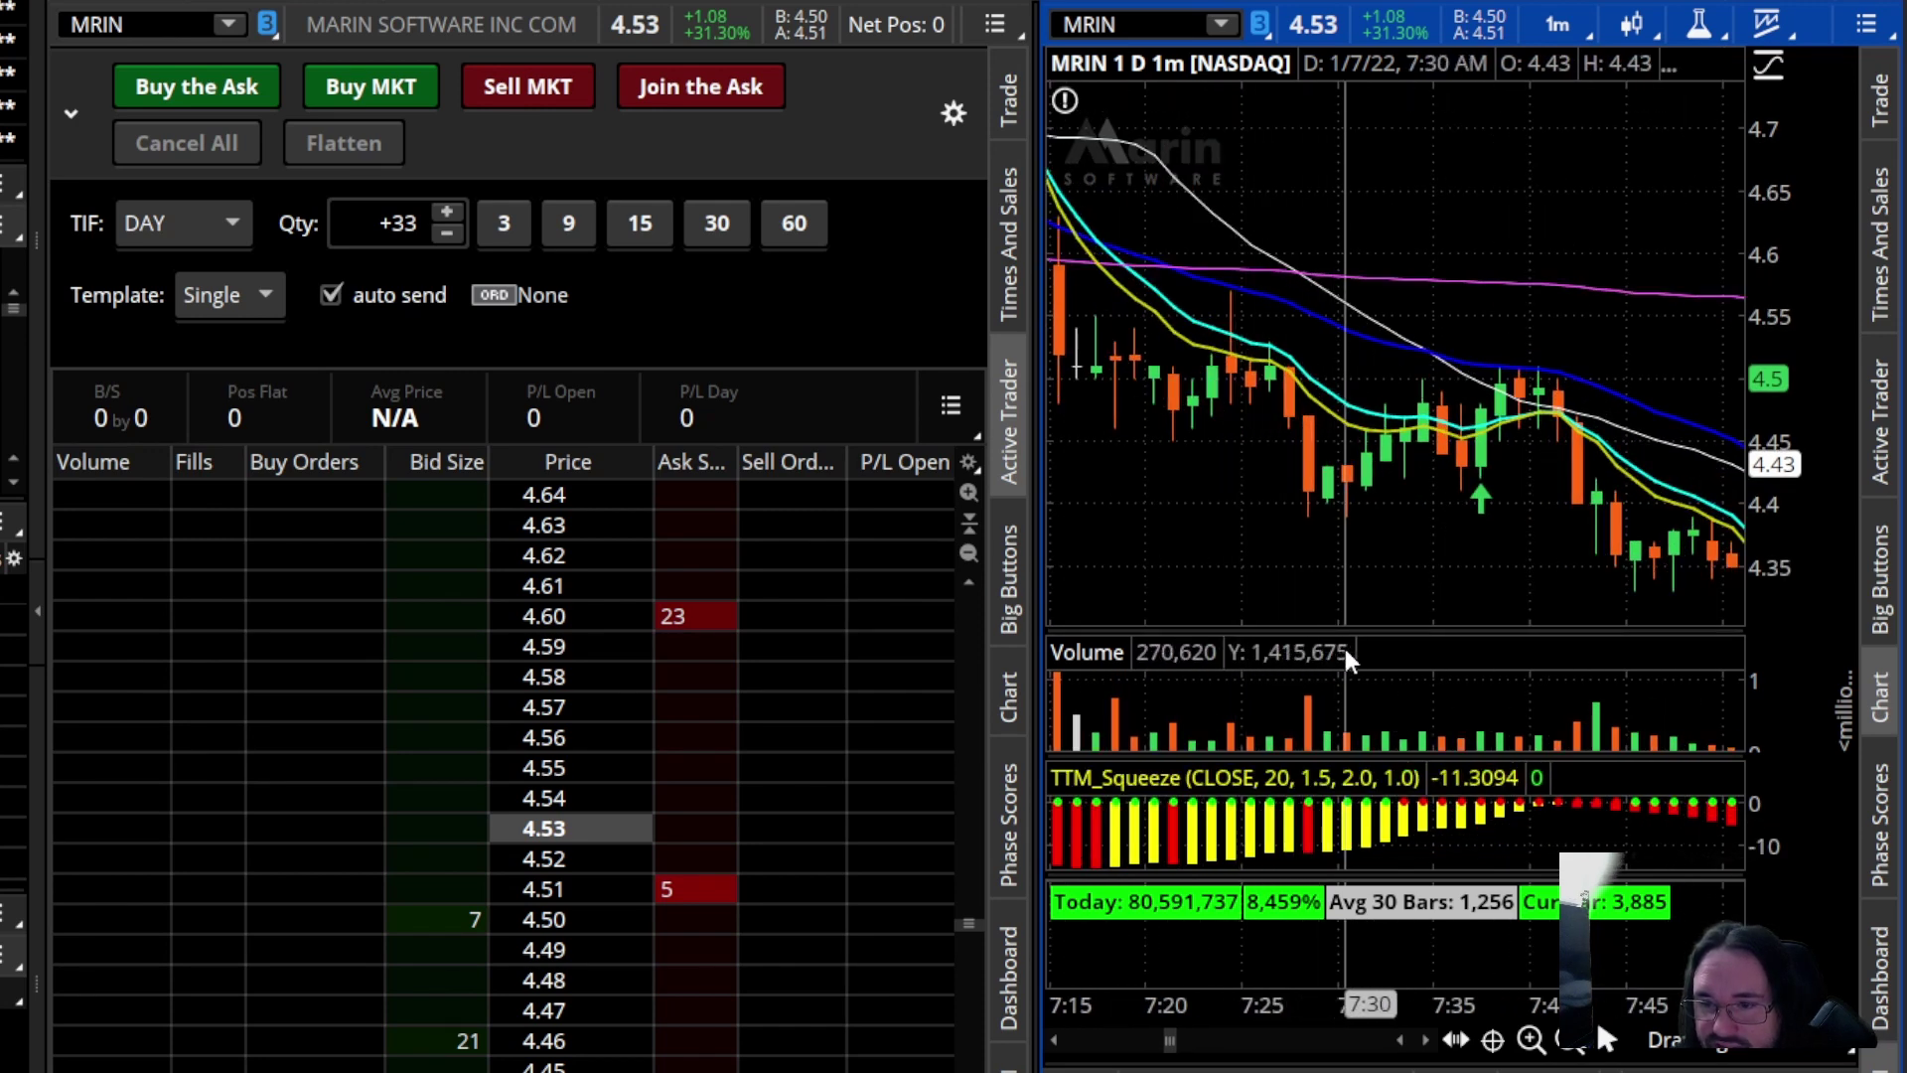
pyautogui.scroll(-5, 1352, 645)
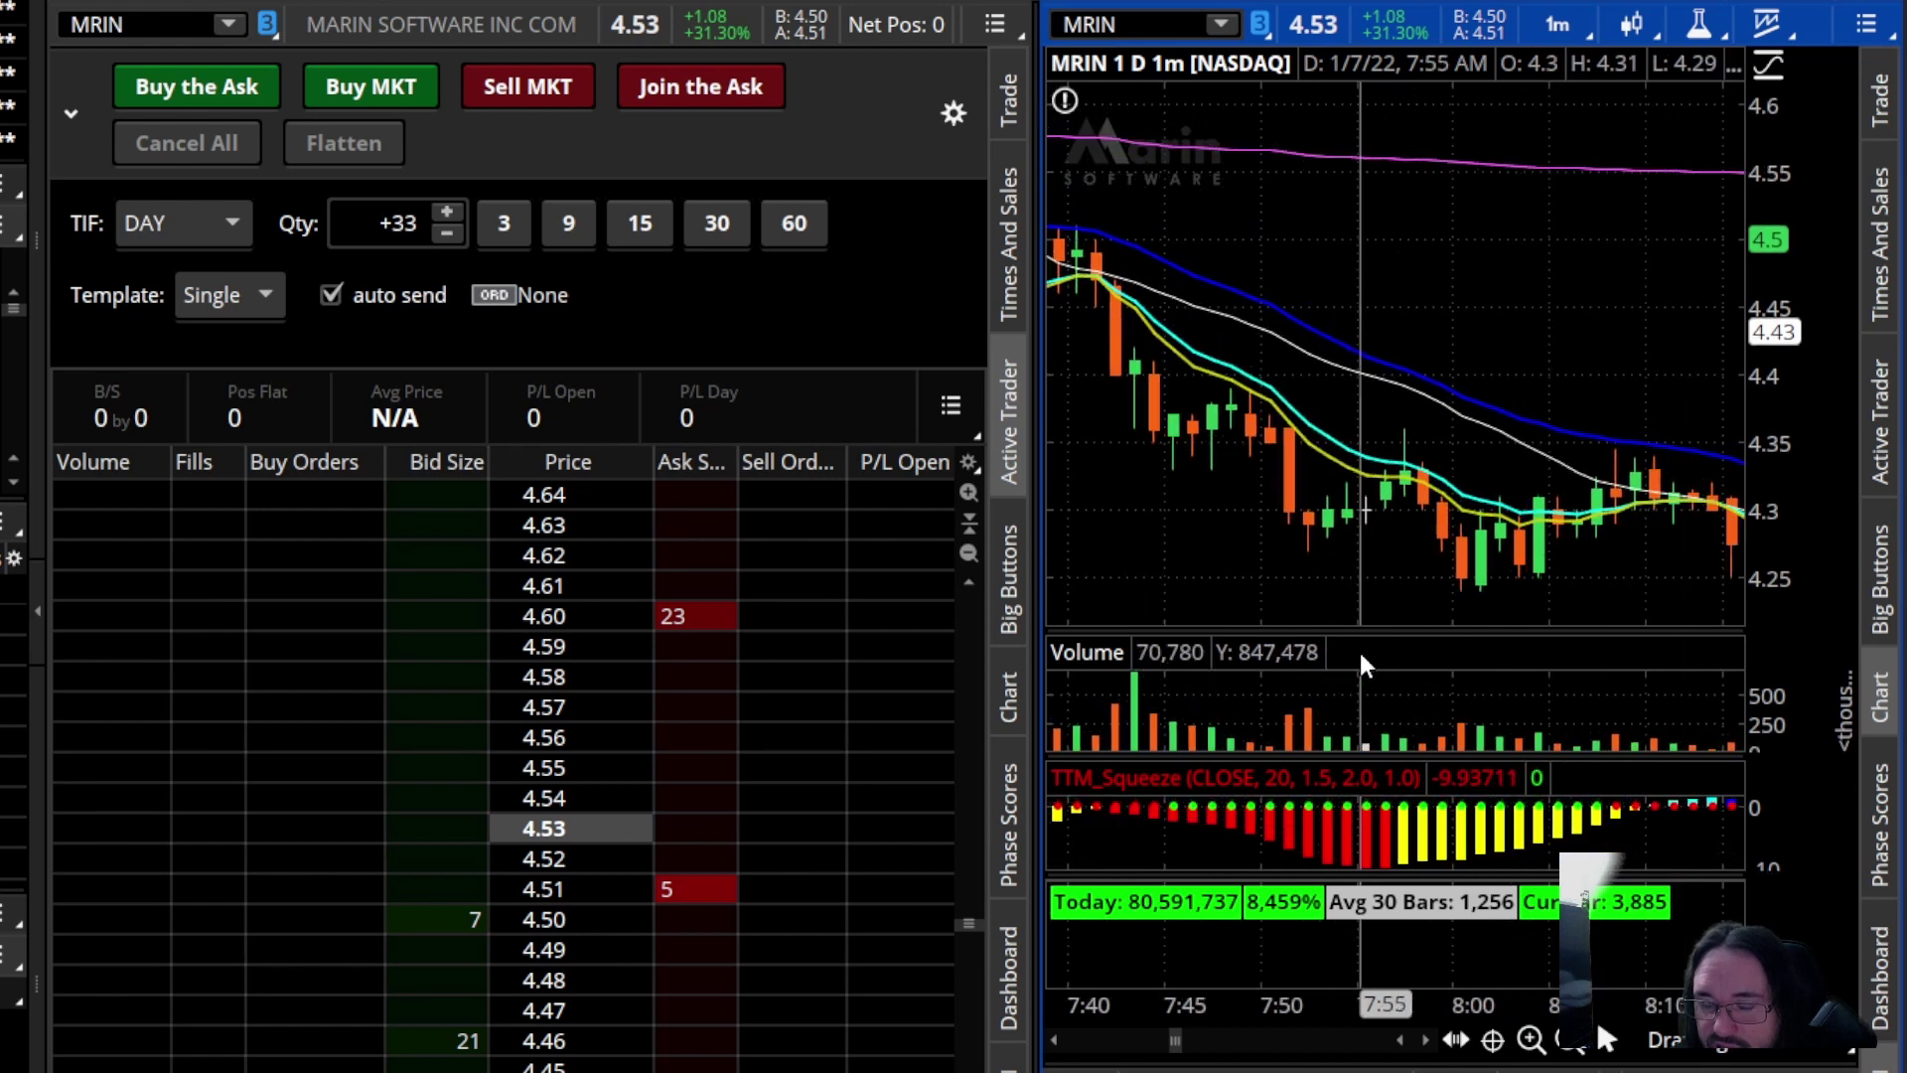
pyautogui.scroll(-4, 1358, 648)
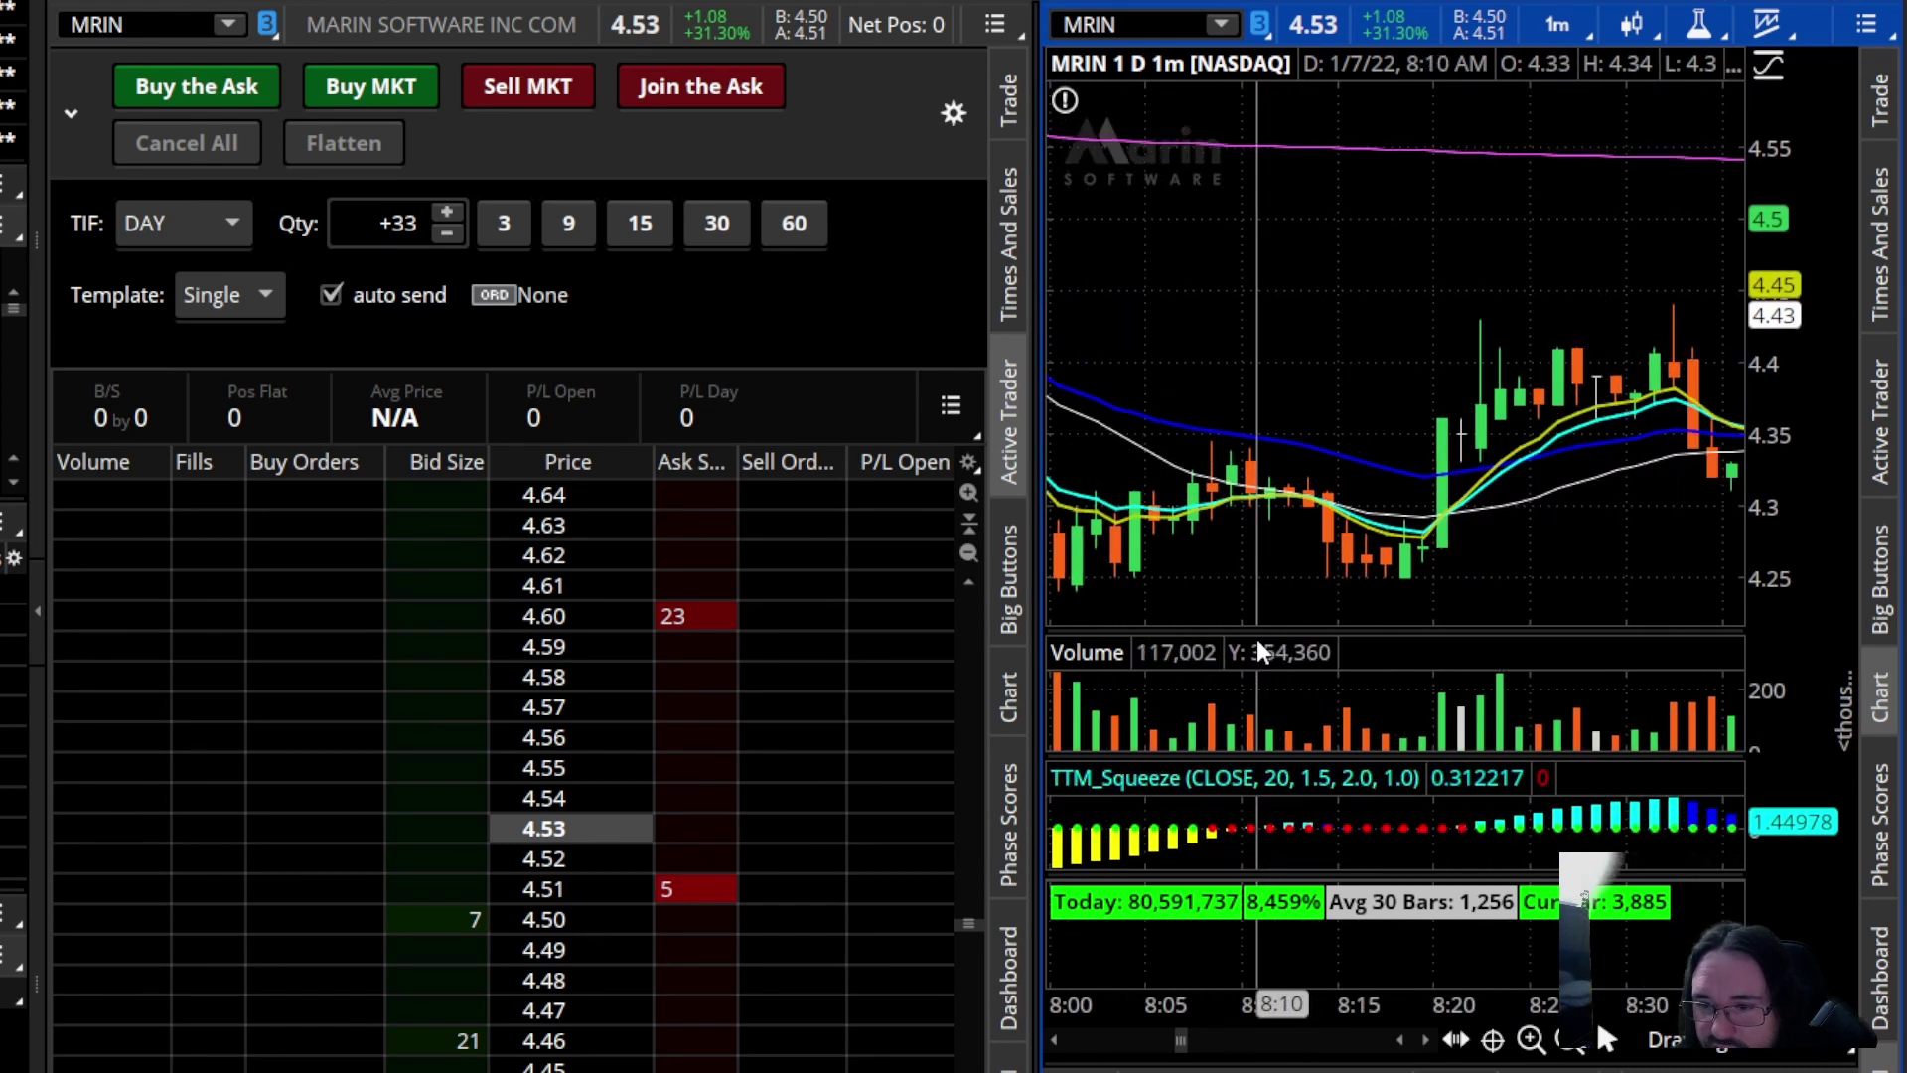
pyautogui.scroll(-1, 1254, 635)
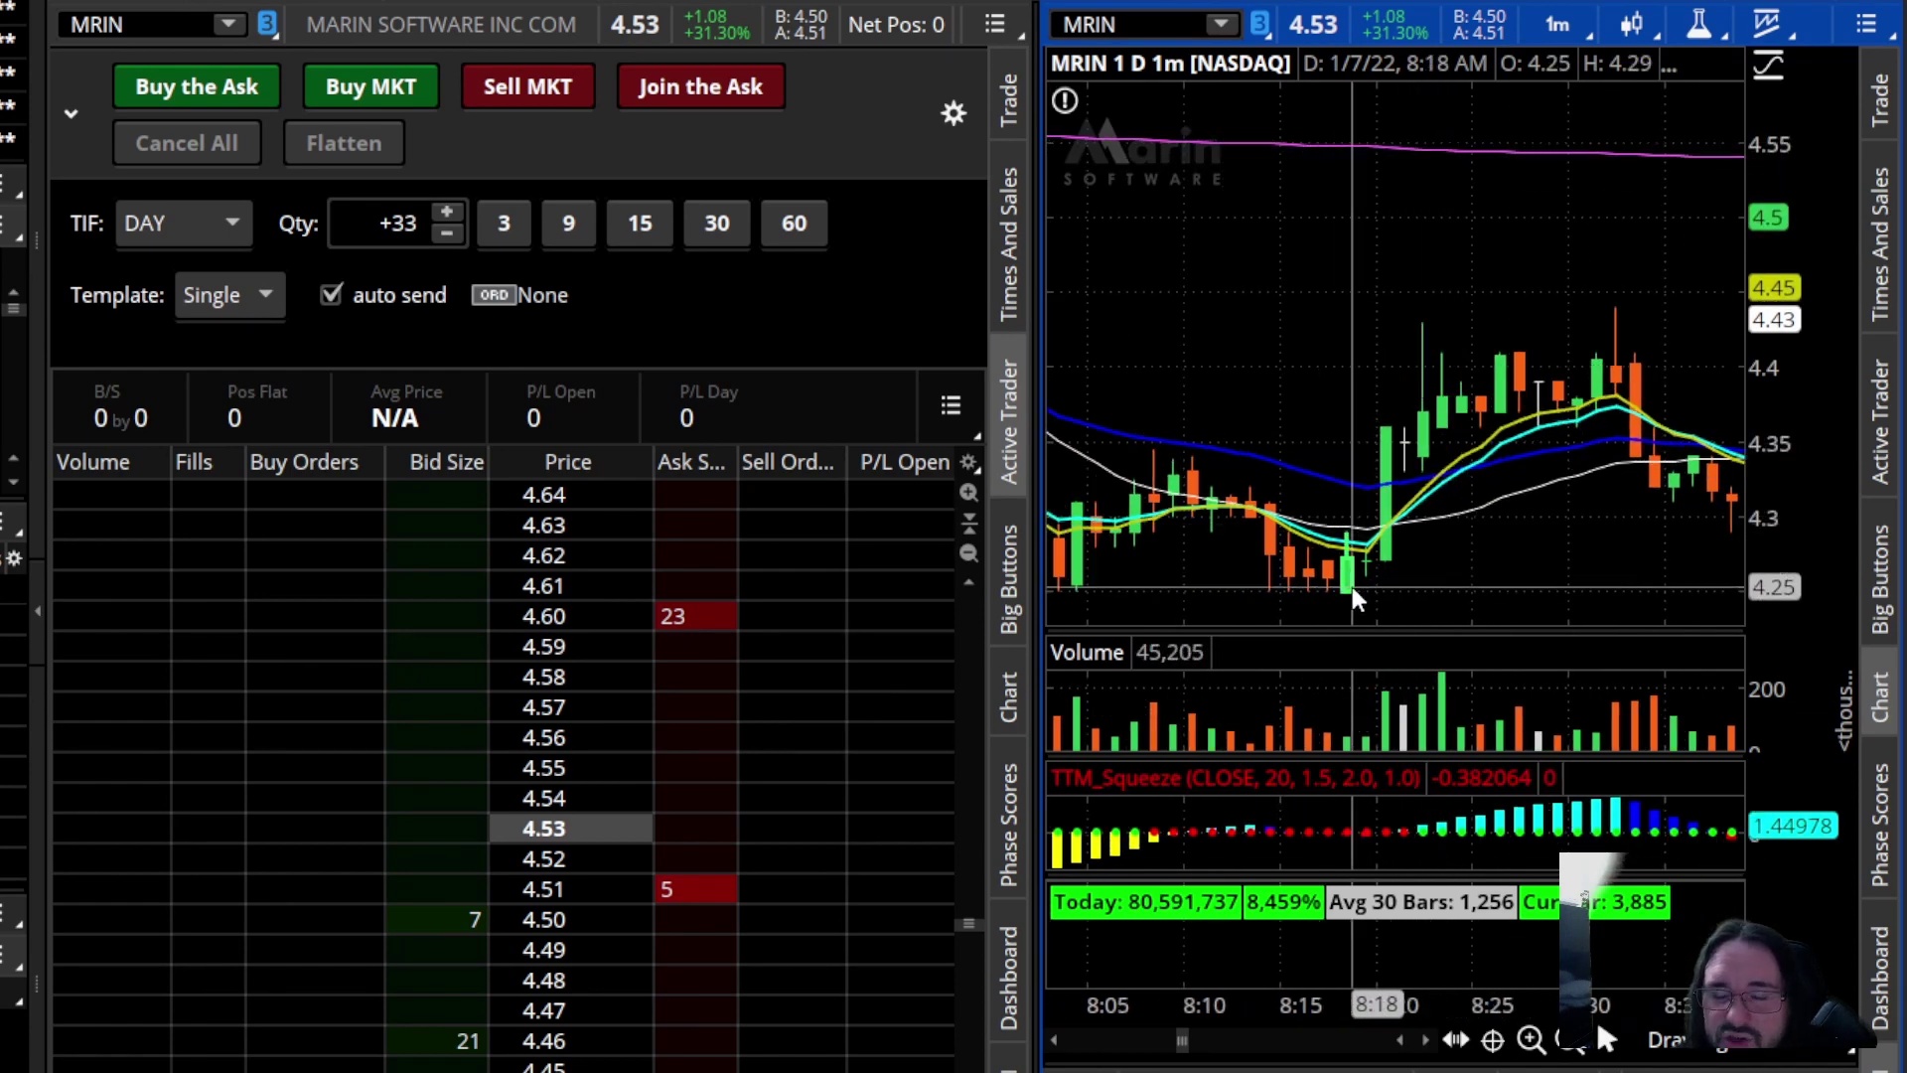
pyautogui.scroll(-1, 1354, 570)
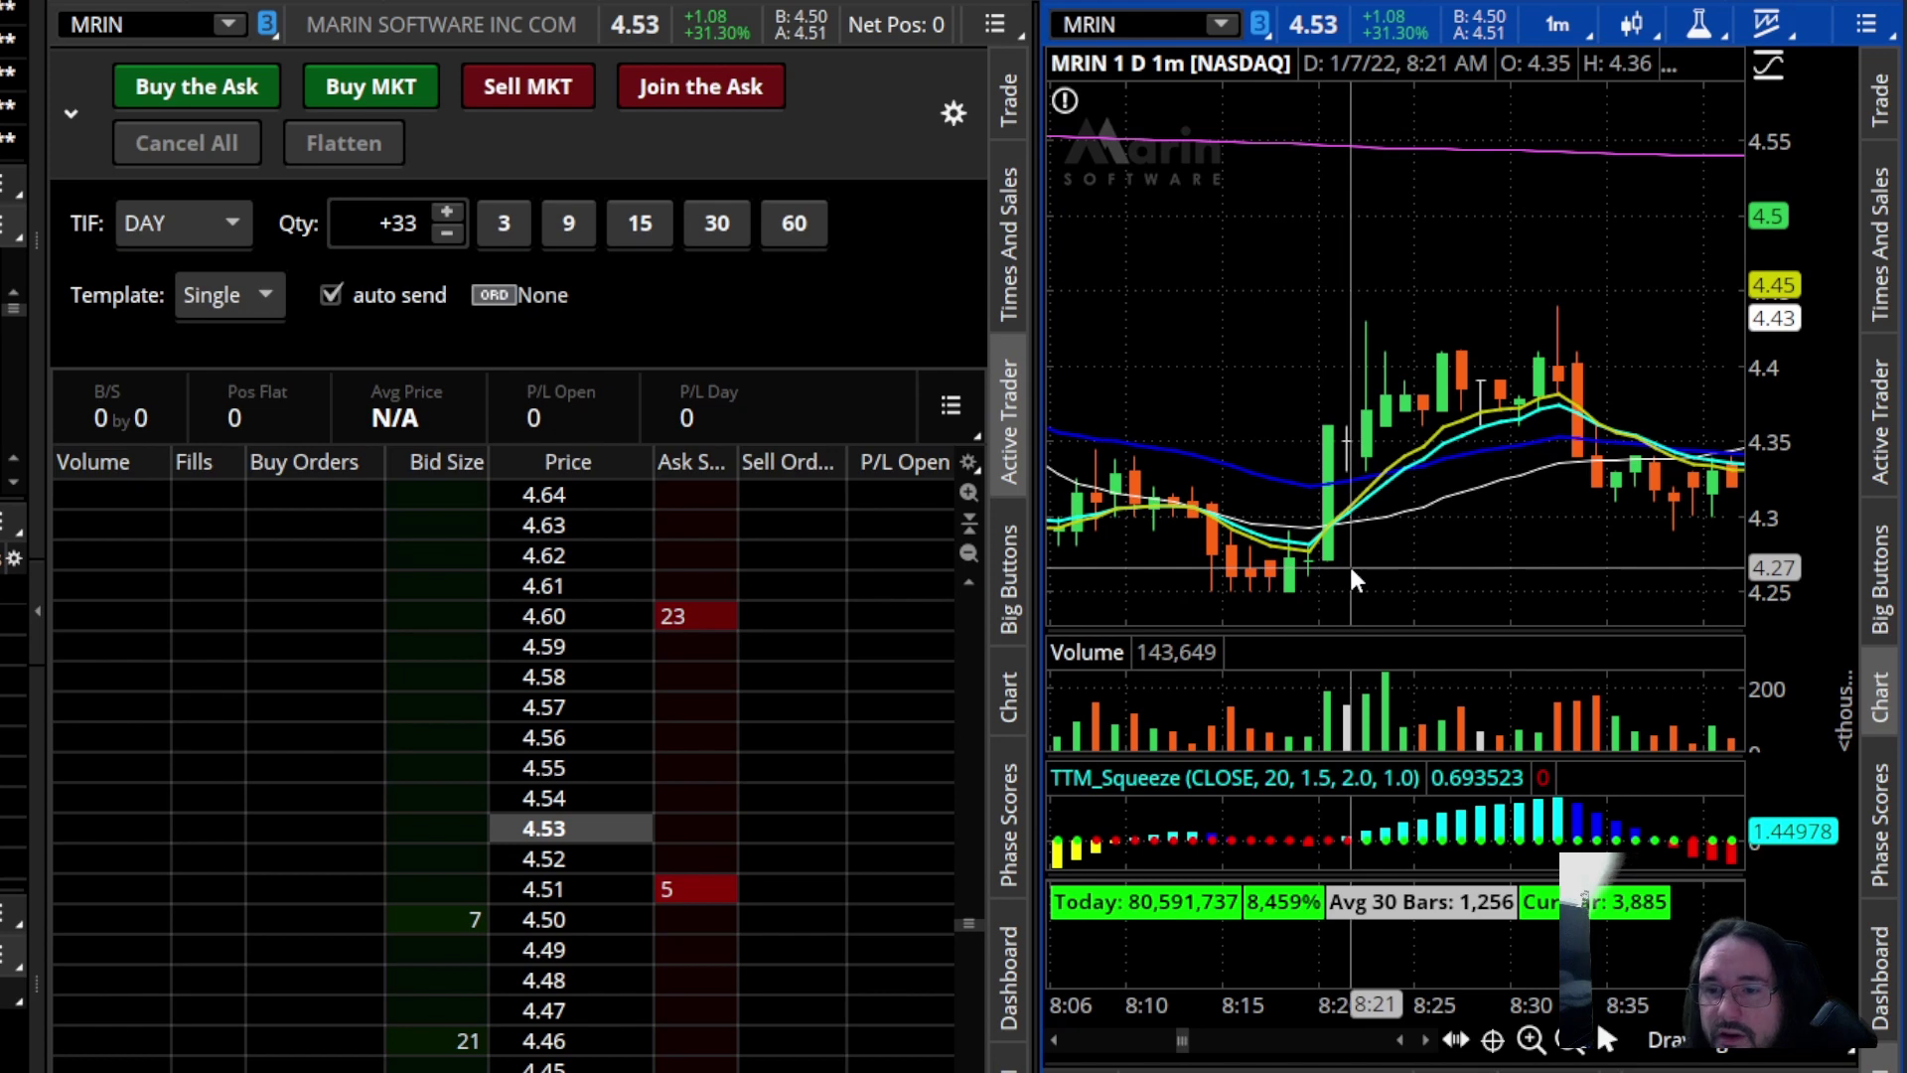
pyautogui.moveTo(1344, 561); pyautogui.dragTo(1263, 630)
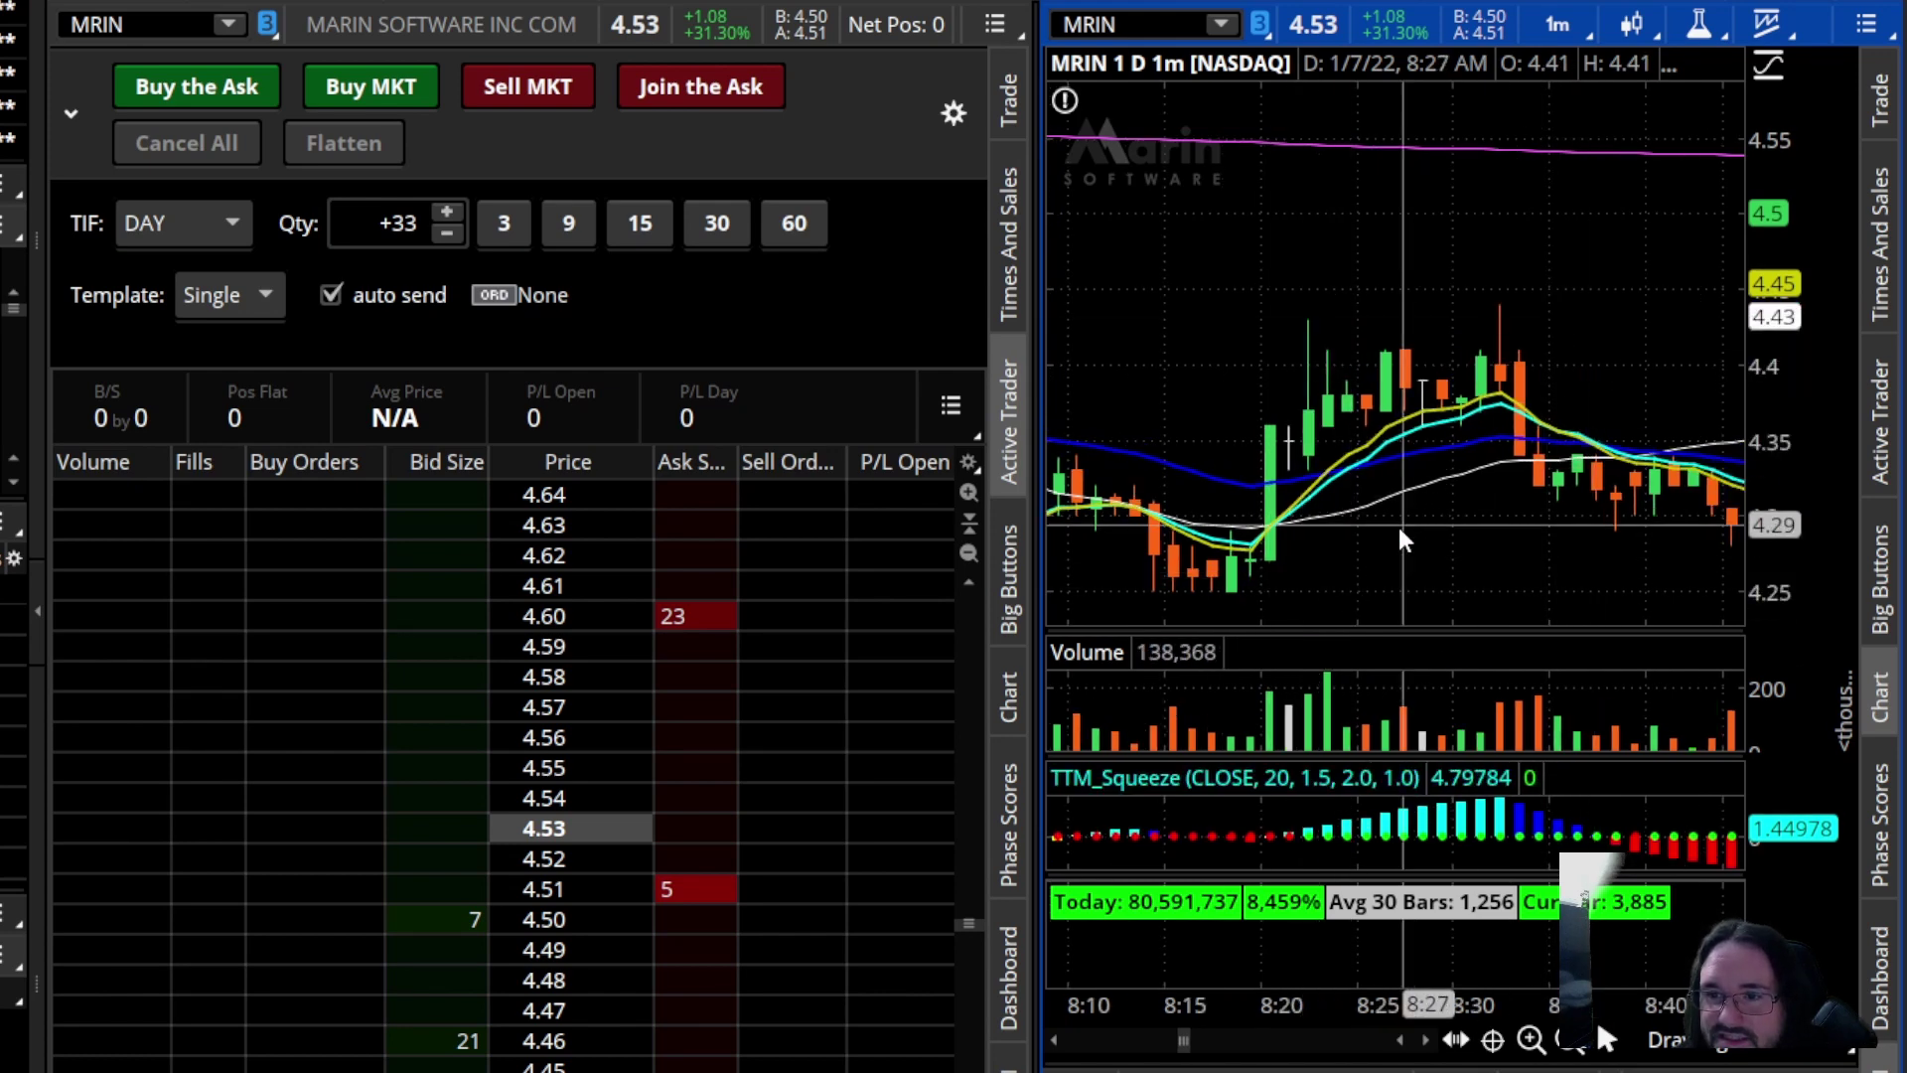
pyautogui.scroll(-10, 1411, 555)
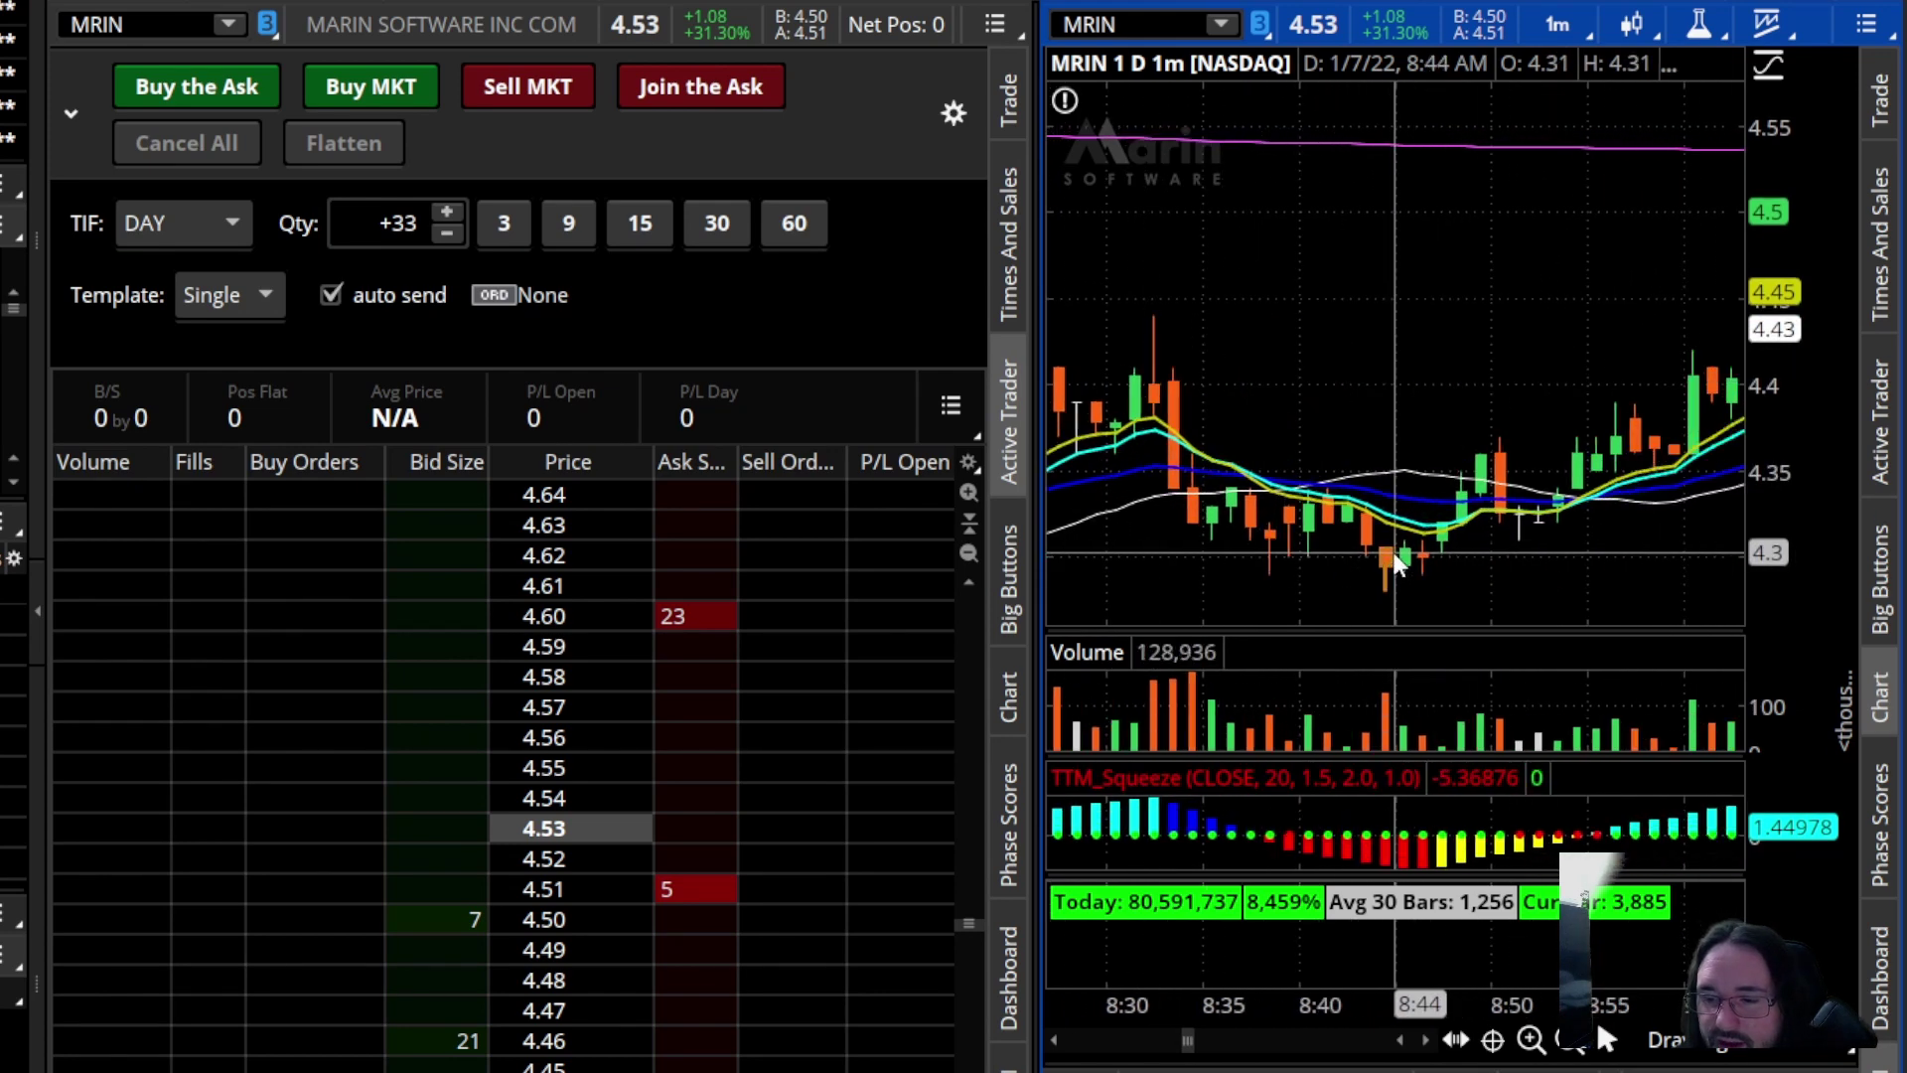
pyautogui.scroll(-12, 1389, 557)
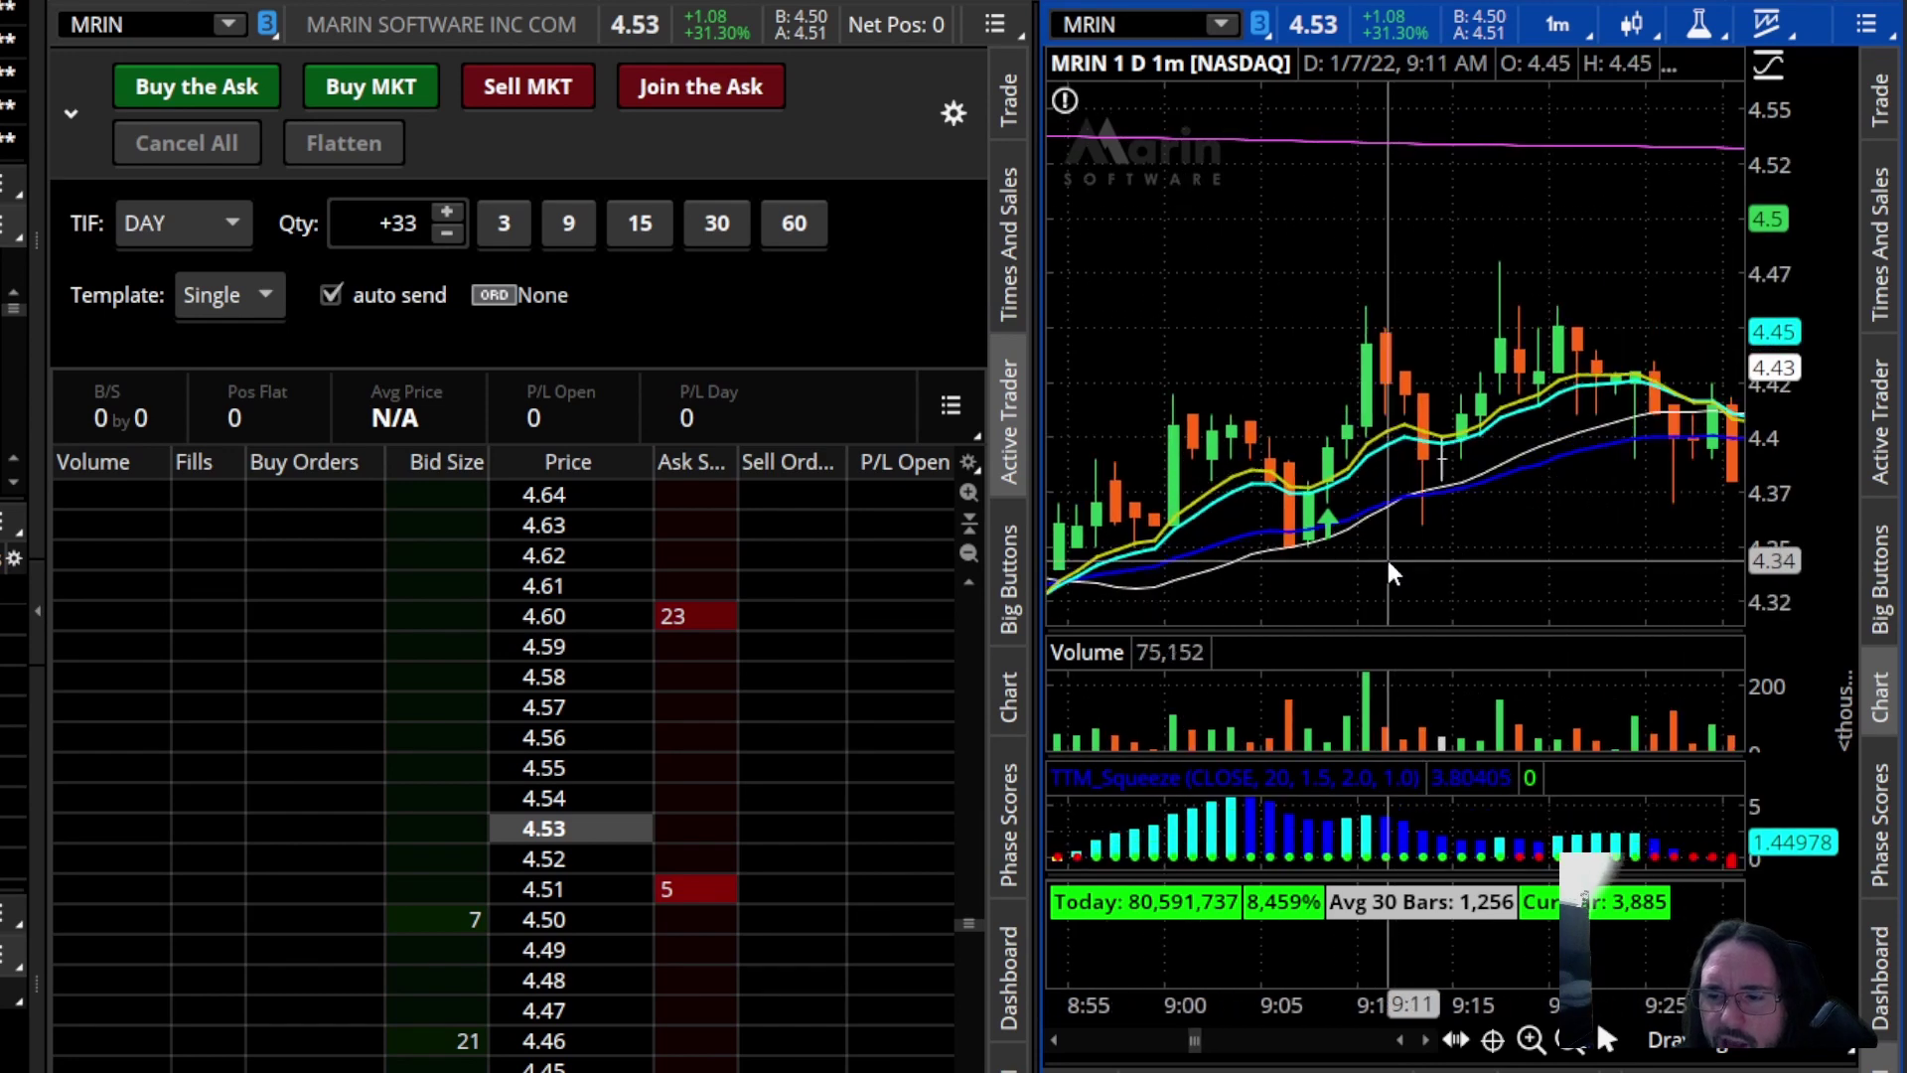
pyautogui.scroll(-12, 1388, 578)
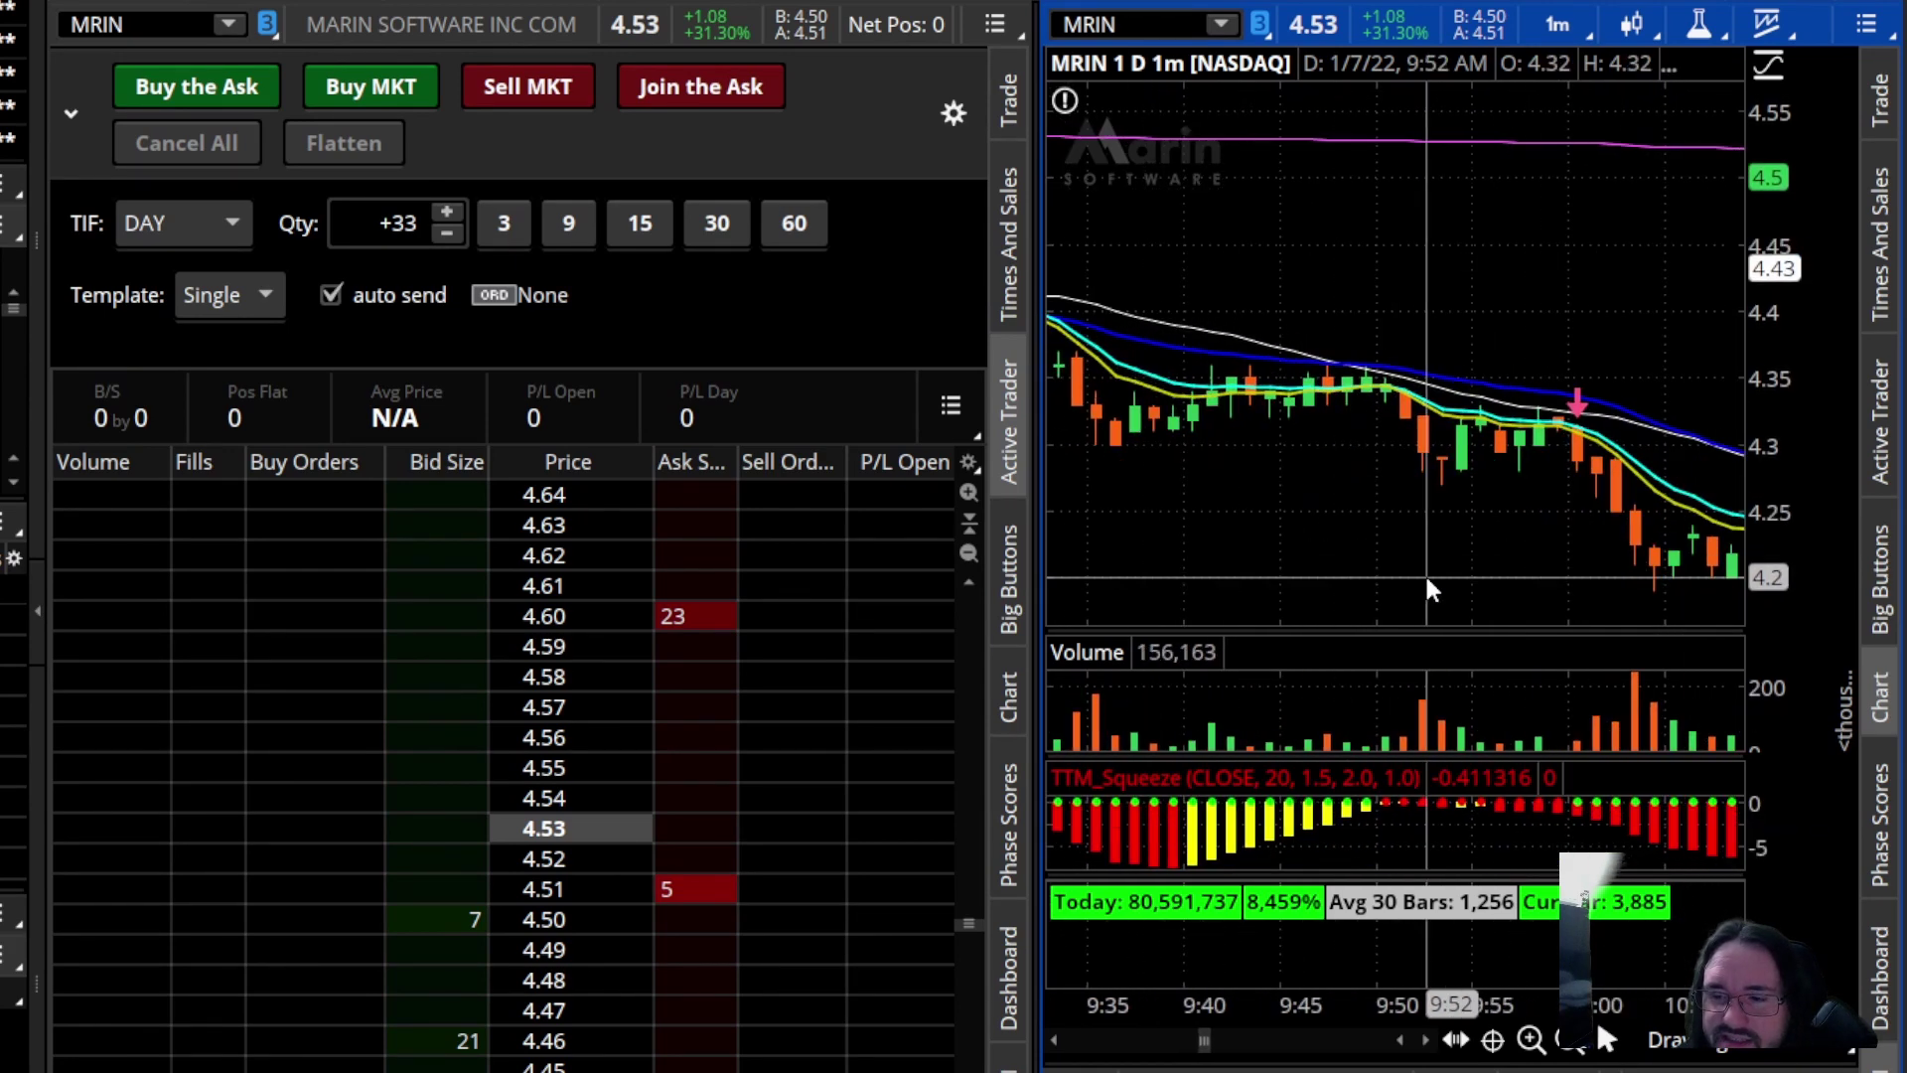
pyautogui.scroll(-2, 1445, 596)
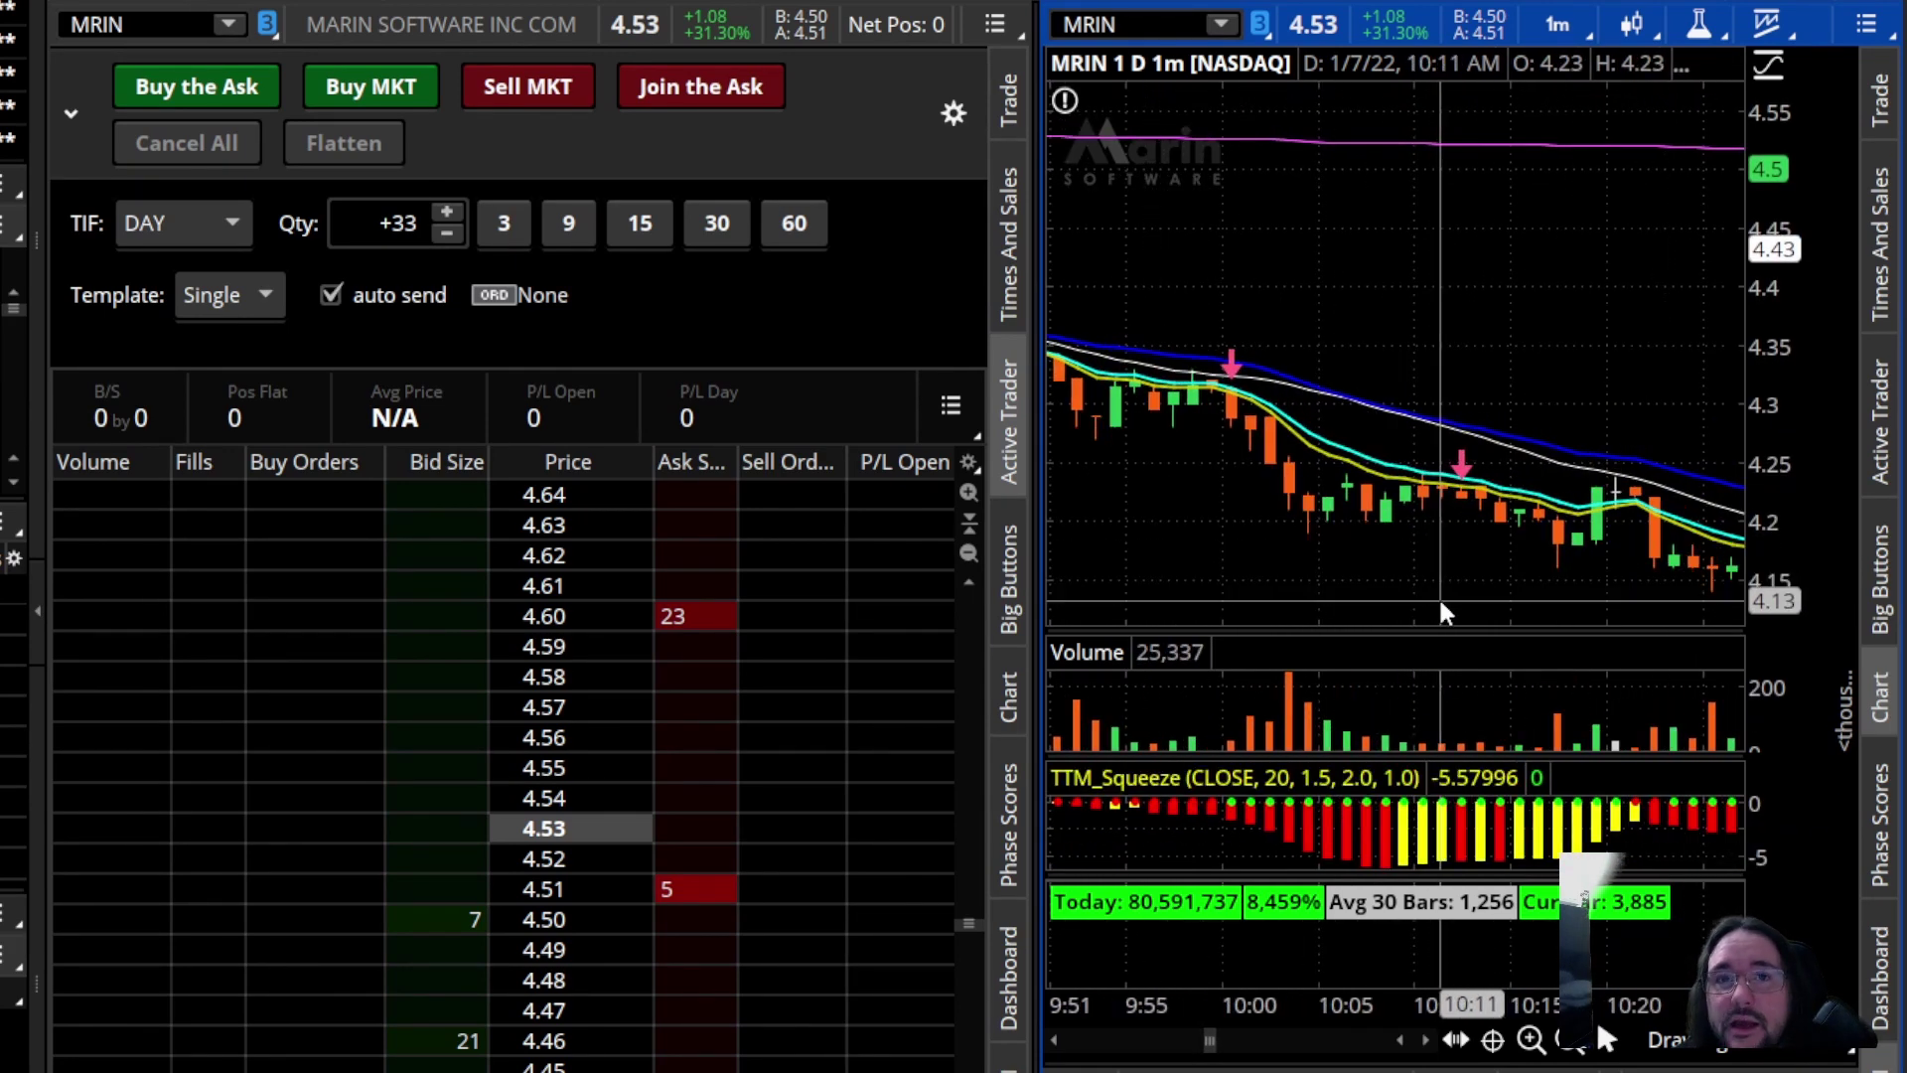
pyautogui.scroll(-9, 1448, 578)
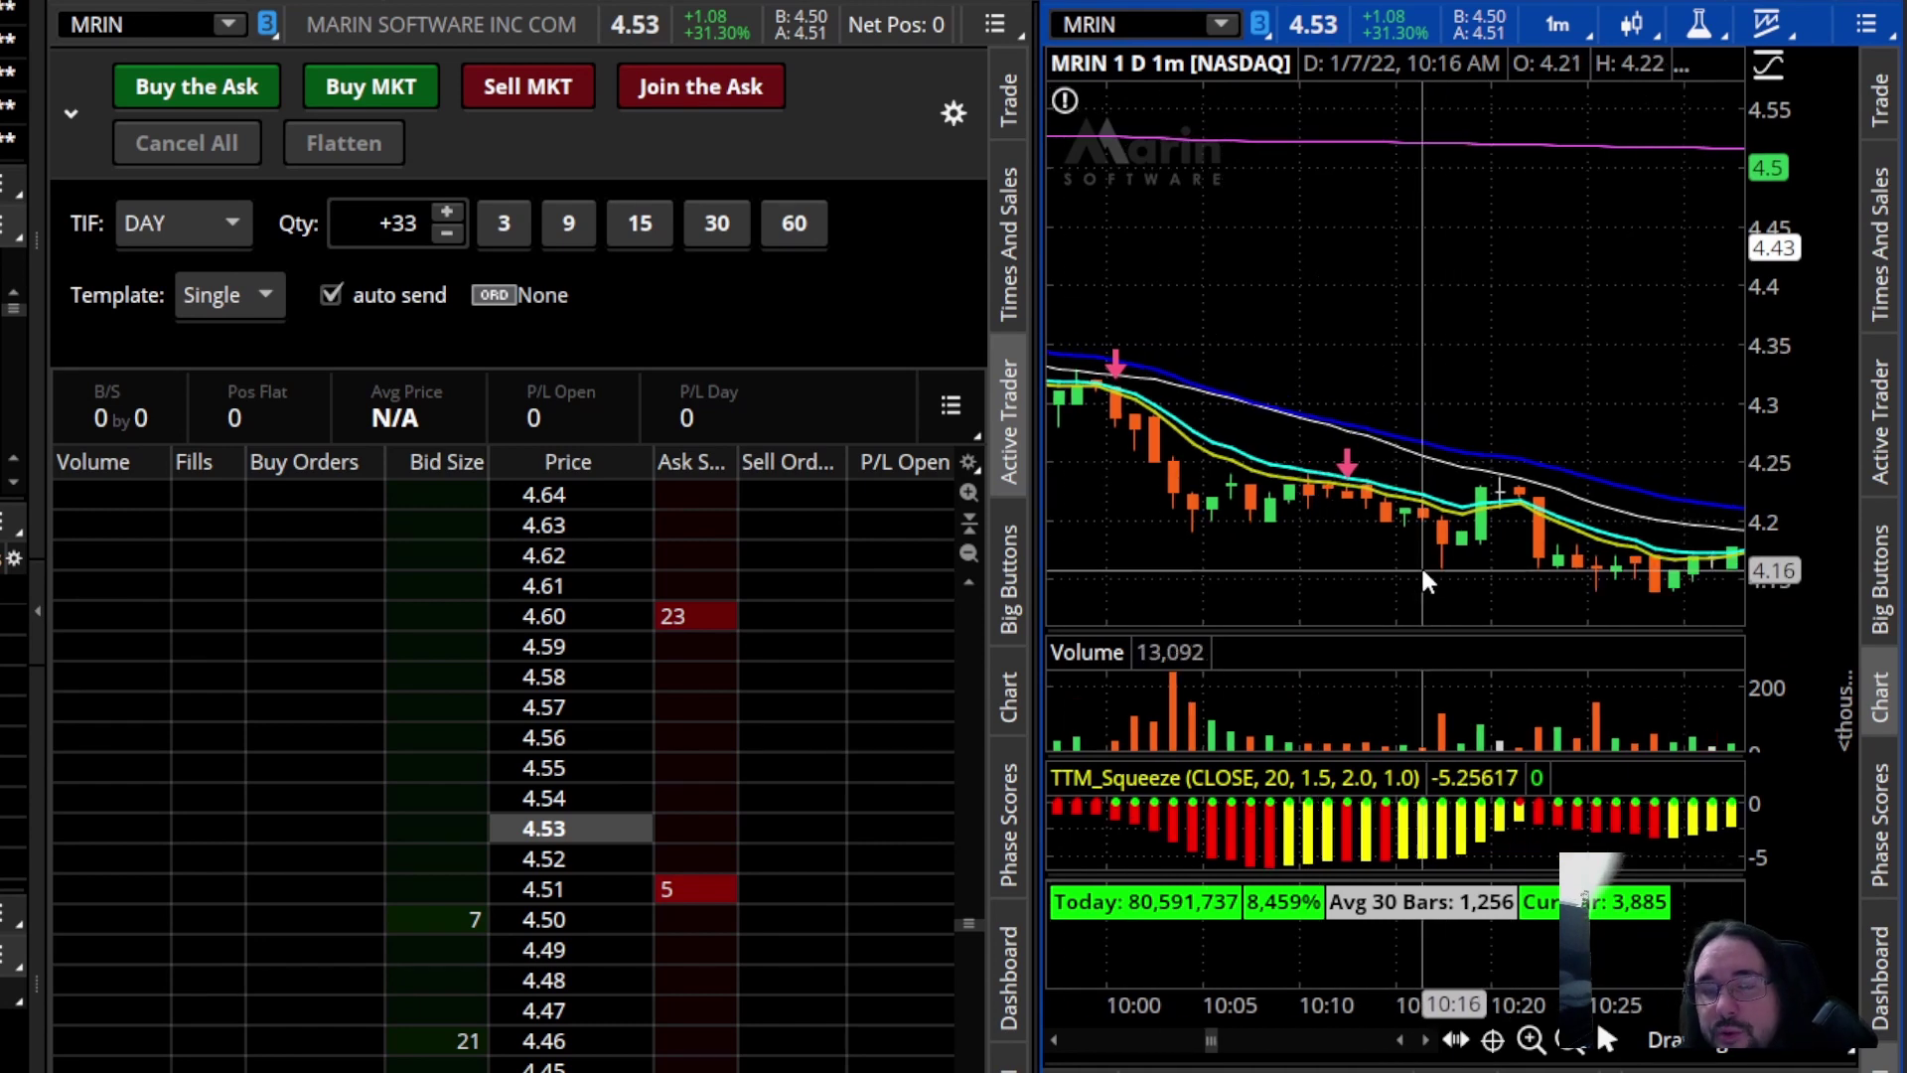
pyautogui.scroll(-10, 1419, 586)
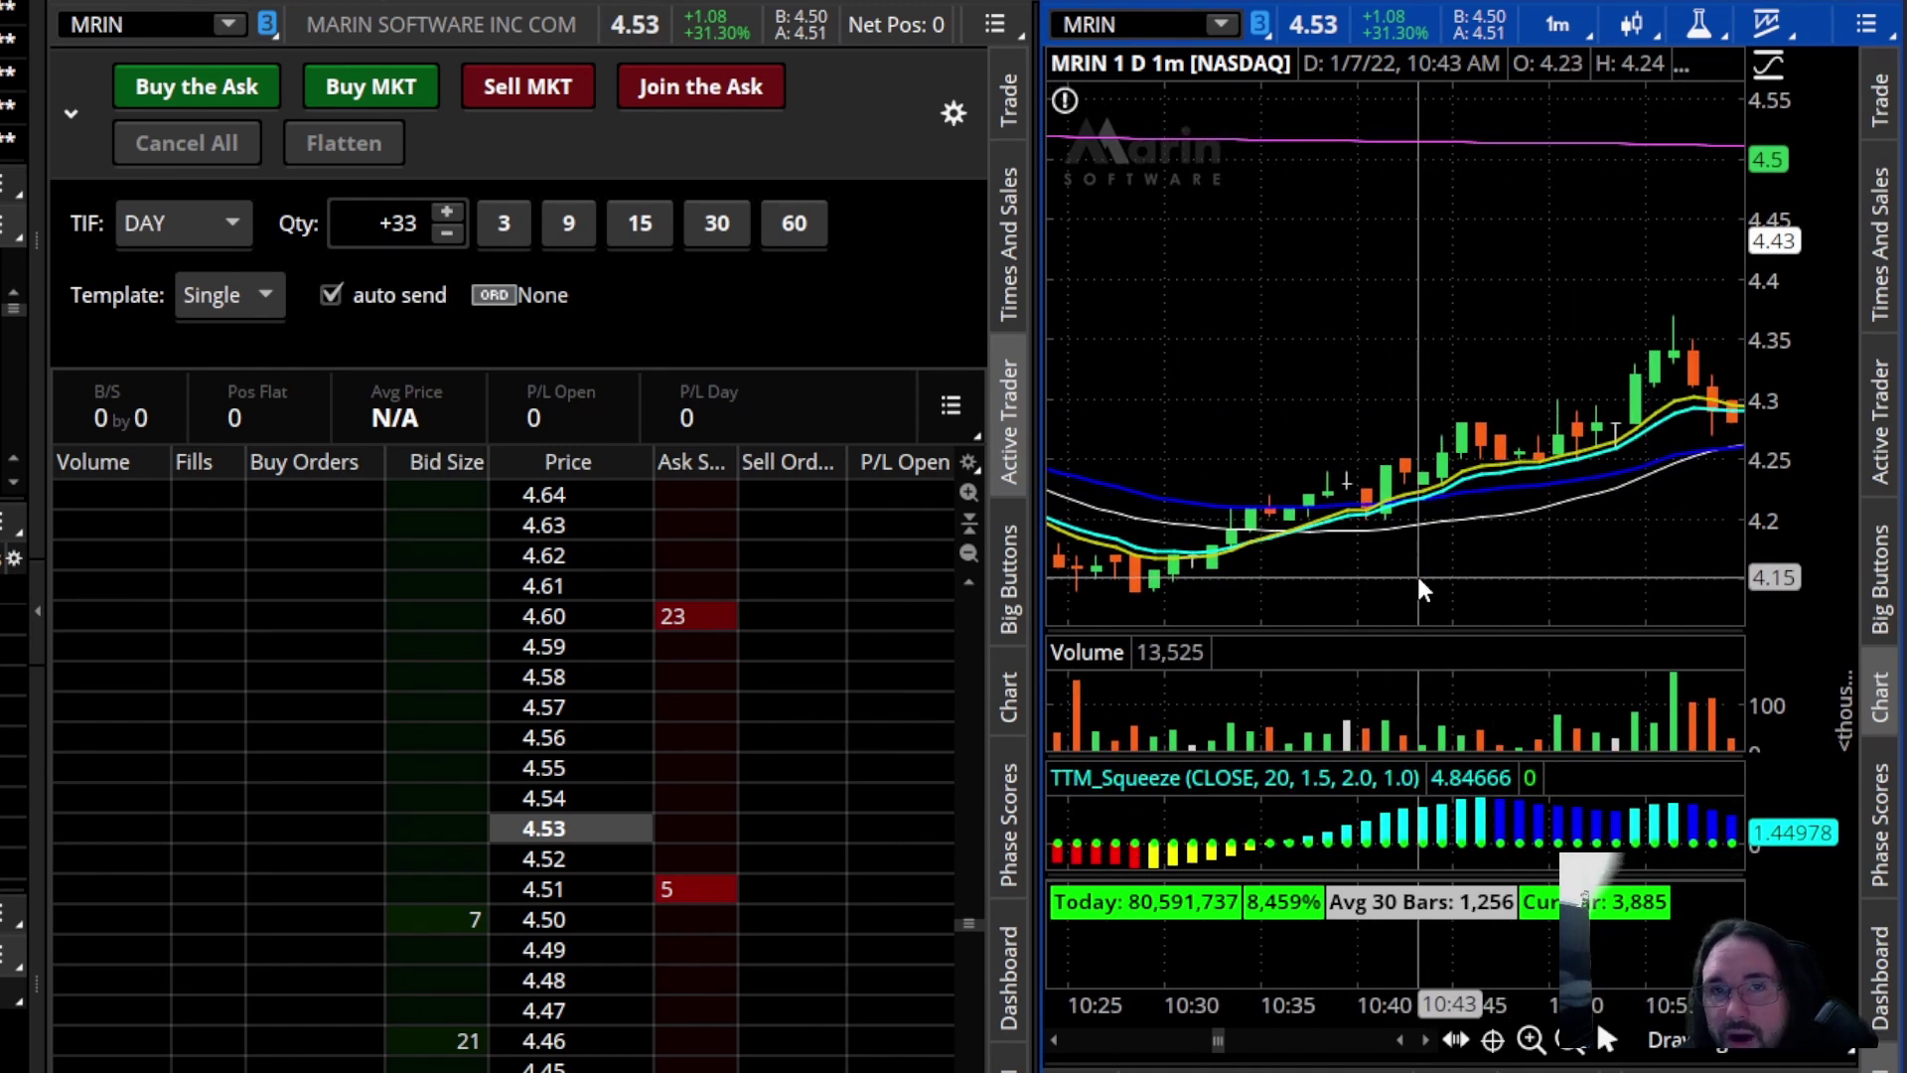
pyautogui.scroll(-15, 1410, 573)
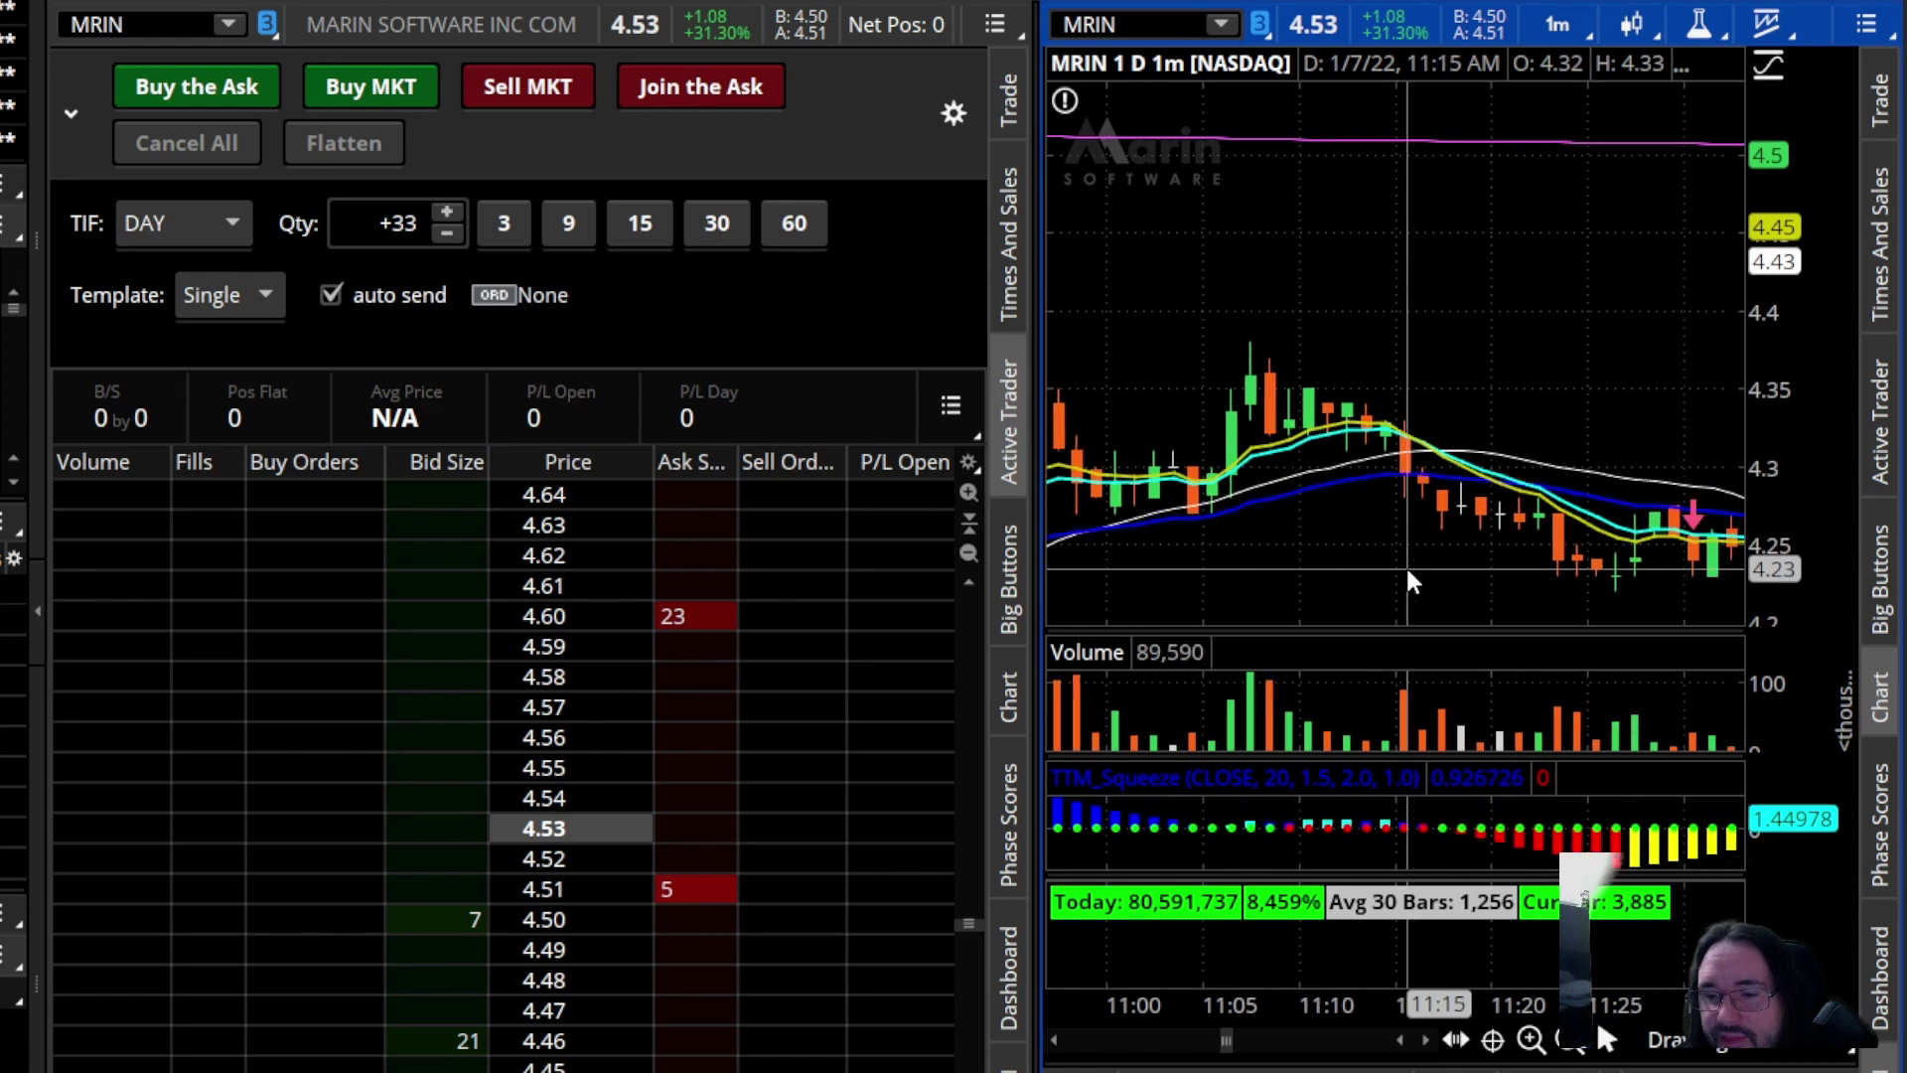
pyautogui.scroll(-15, 1408, 585)
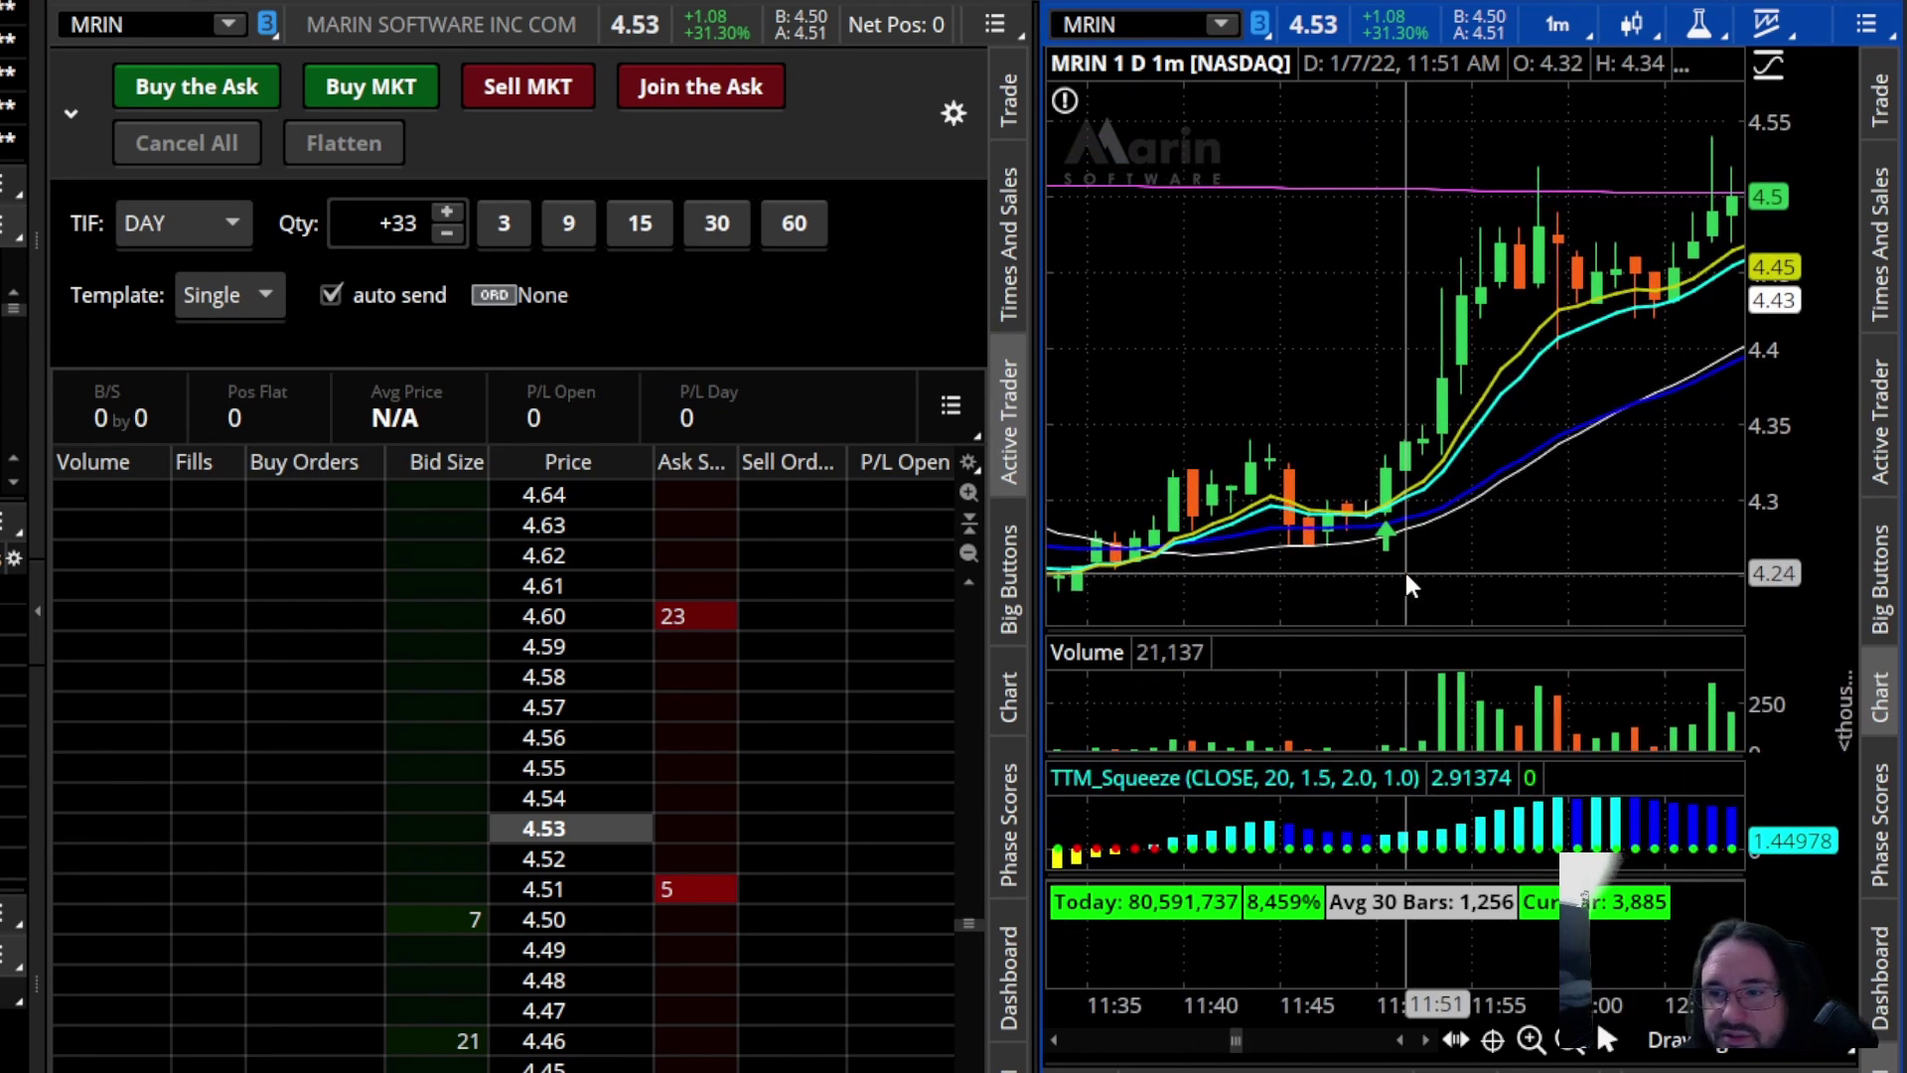
pyautogui.scroll(-15, 1409, 586)
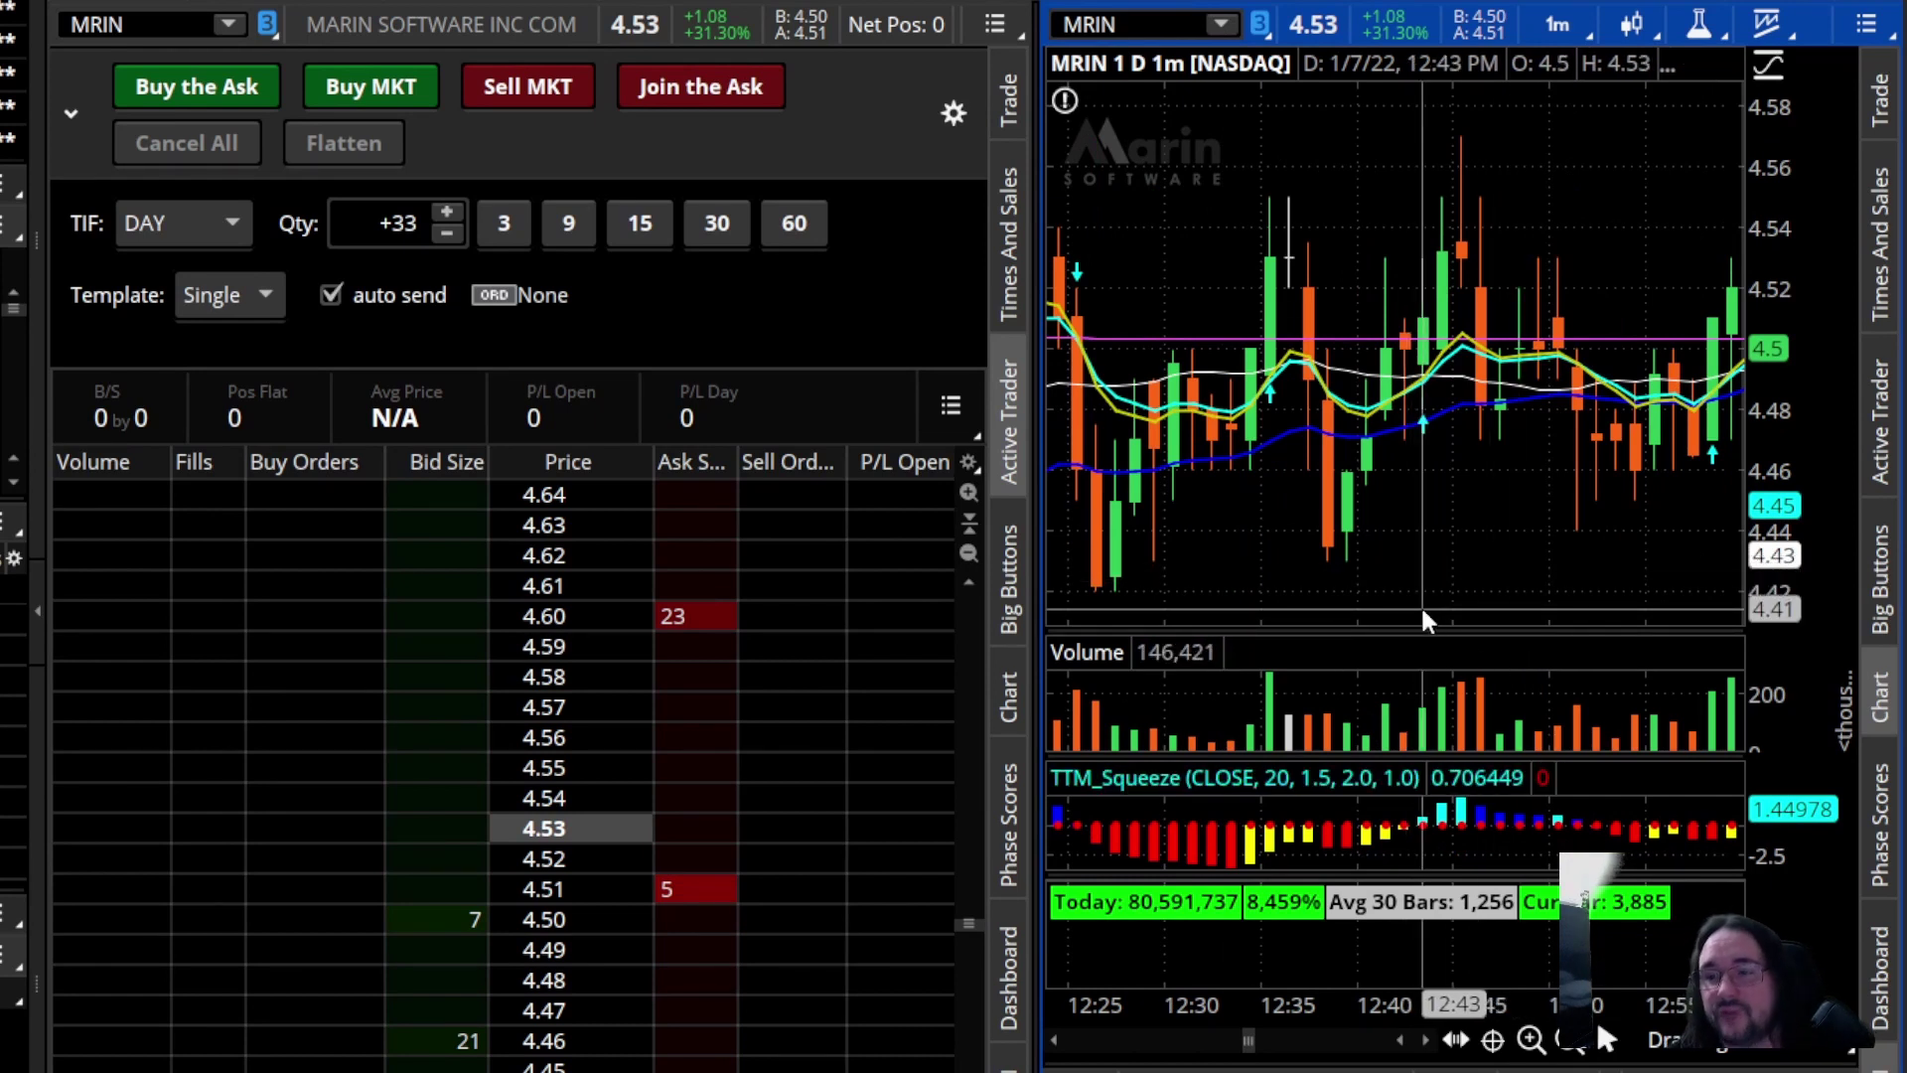
pyautogui.scroll(-3, 1417, 526)
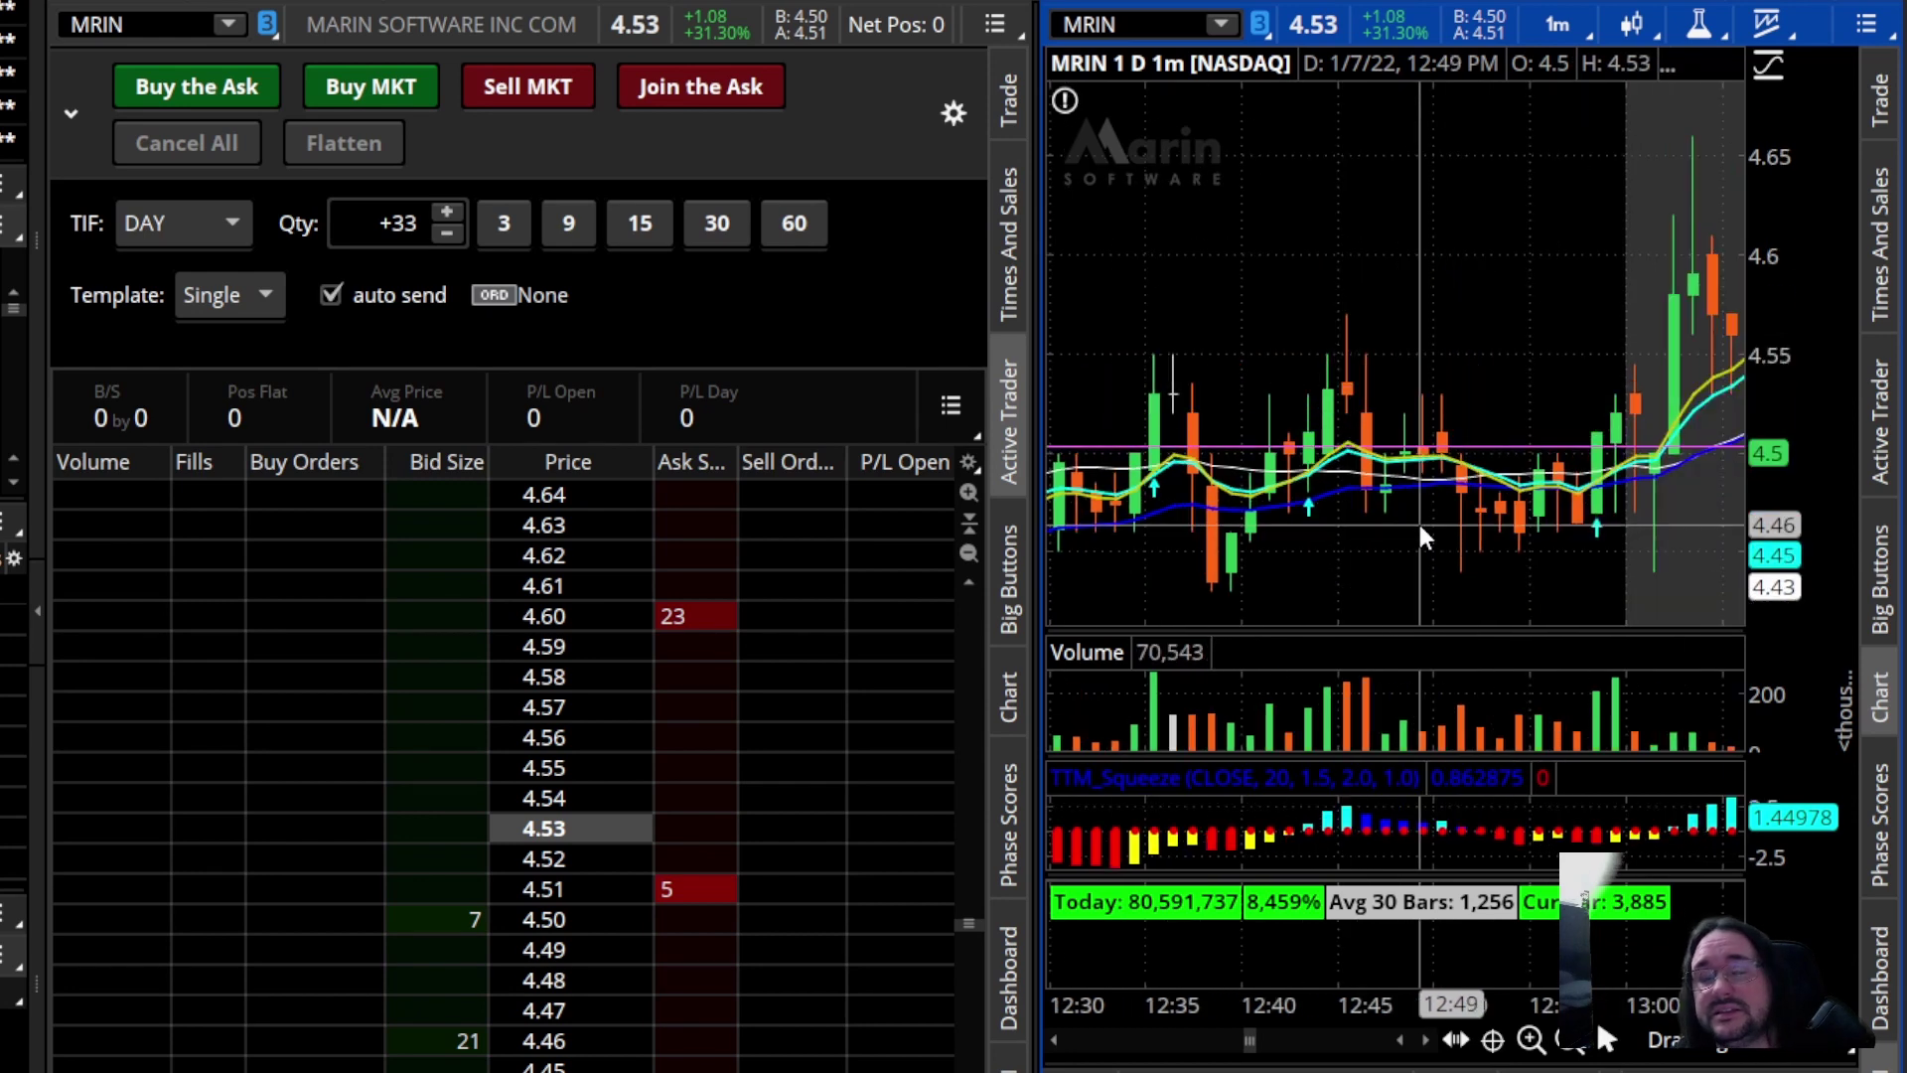
pyautogui.scroll(-5, 1417, 520)
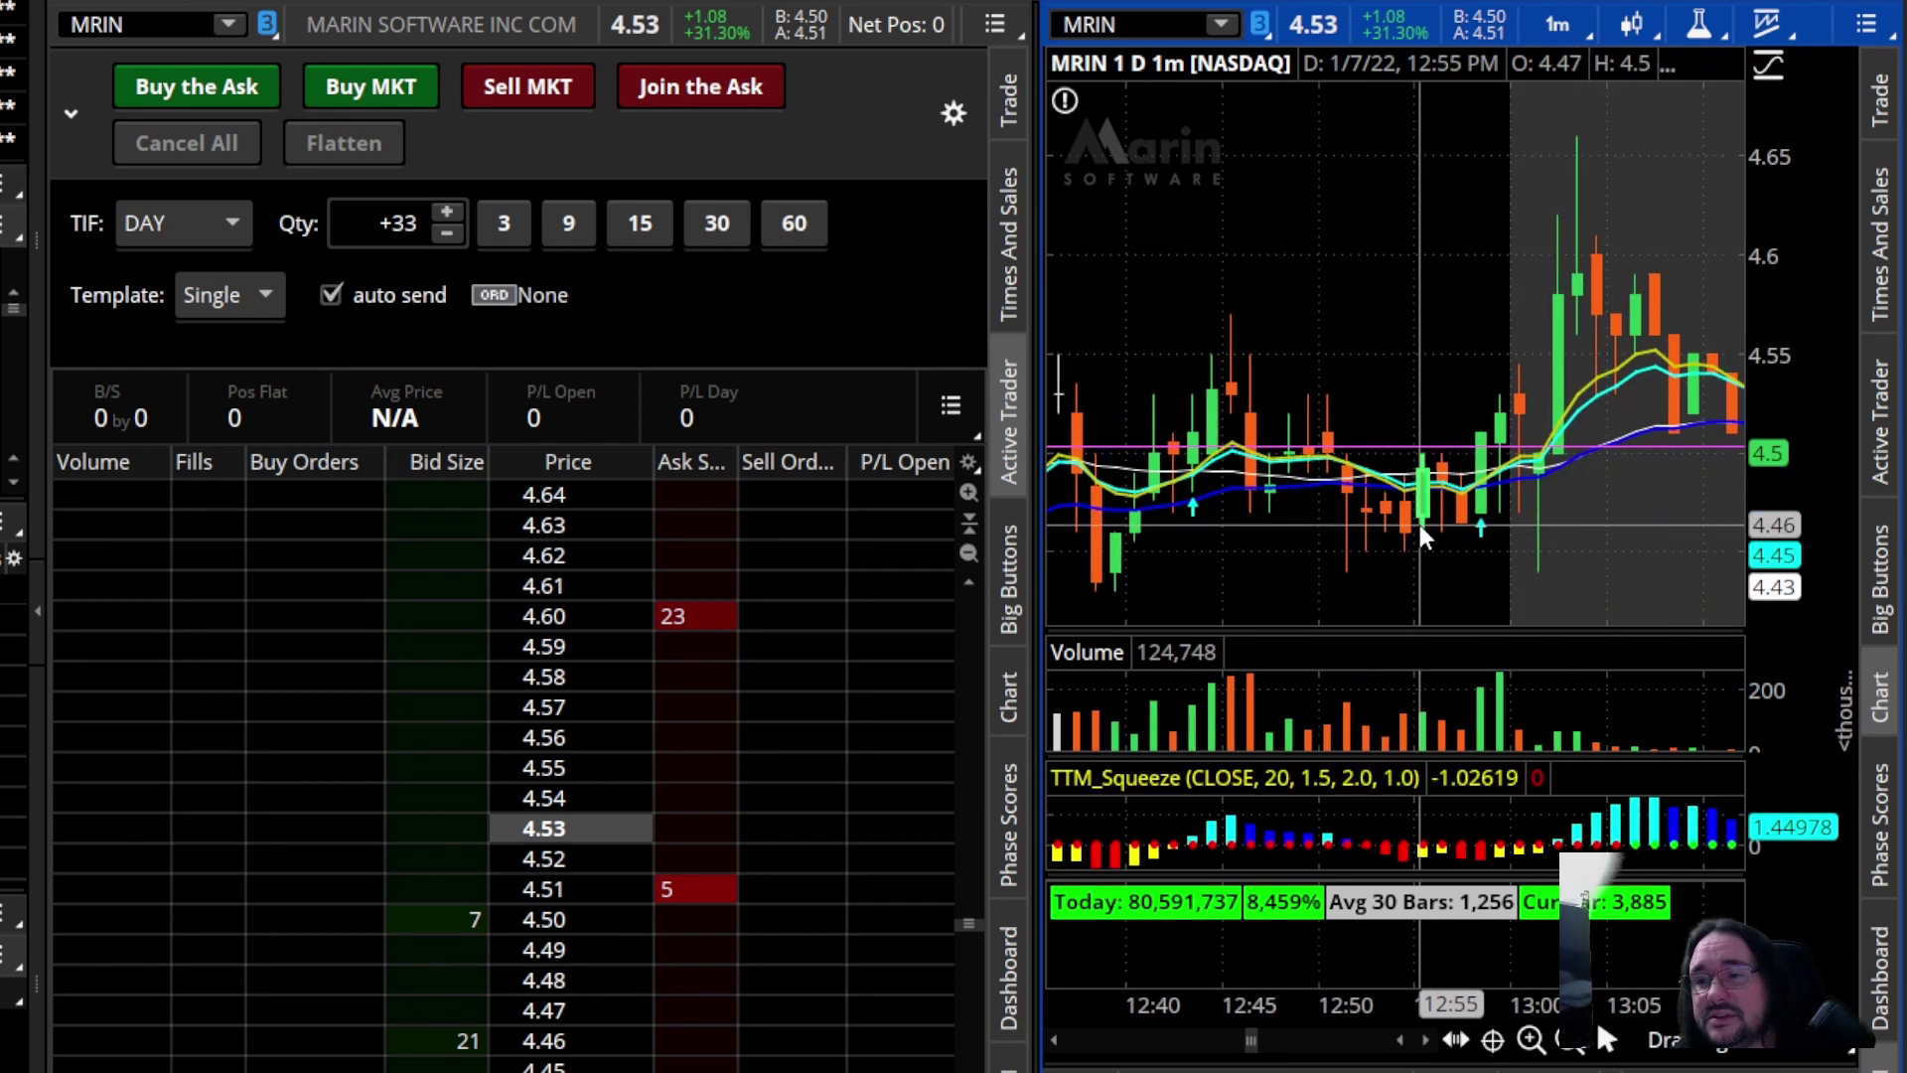
# Switch MRIN to 5 D : 5m bars and zoom into Friday's 5:30 to 7:40 AM range
pyautogui.click(1557, 30)
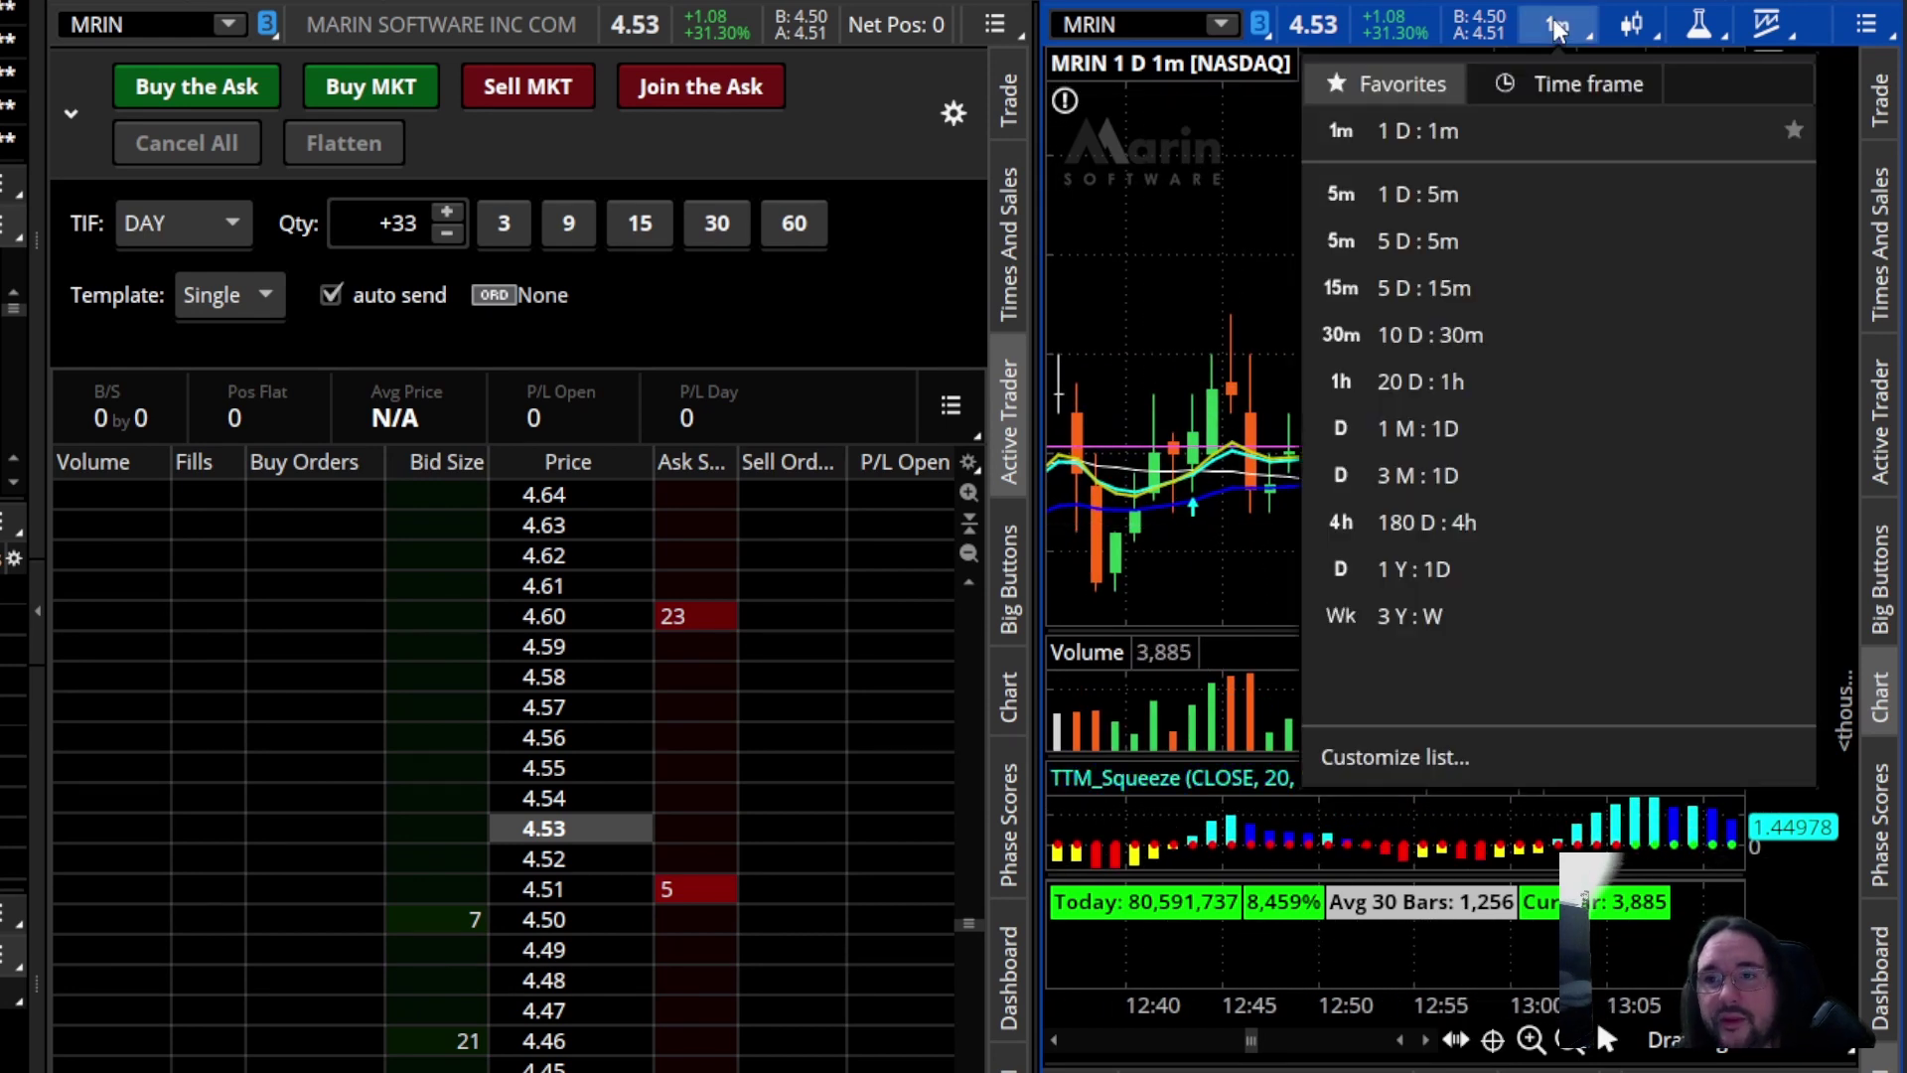
pyautogui.click(1481, 245)
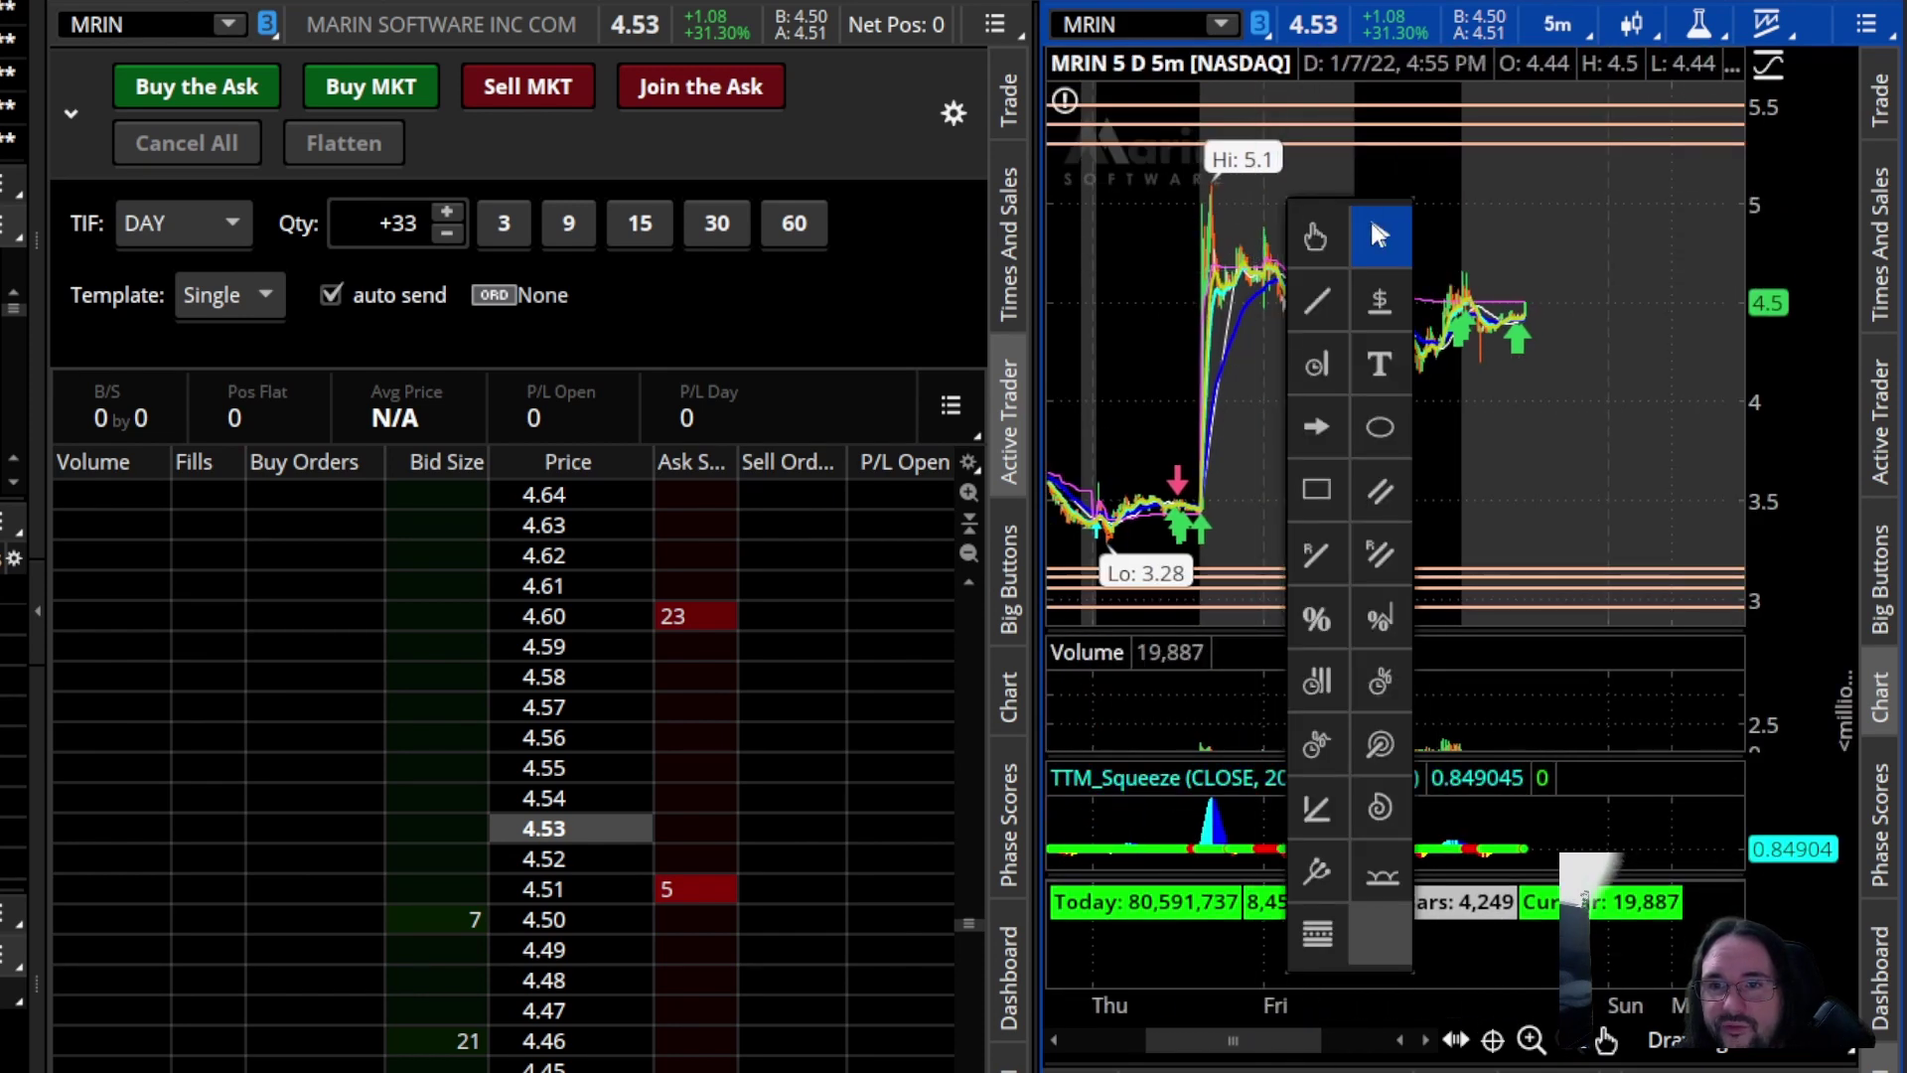
pyautogui.moveTo(1253, 236); pyautogui.dragTo(1434, 244)
pyautogui.moveTo(1232, 273); pyautogui.dragTo(1497, 283)
pyautogui.moveTo(1170, 260); pyautogui.dragTo(1507, 273)
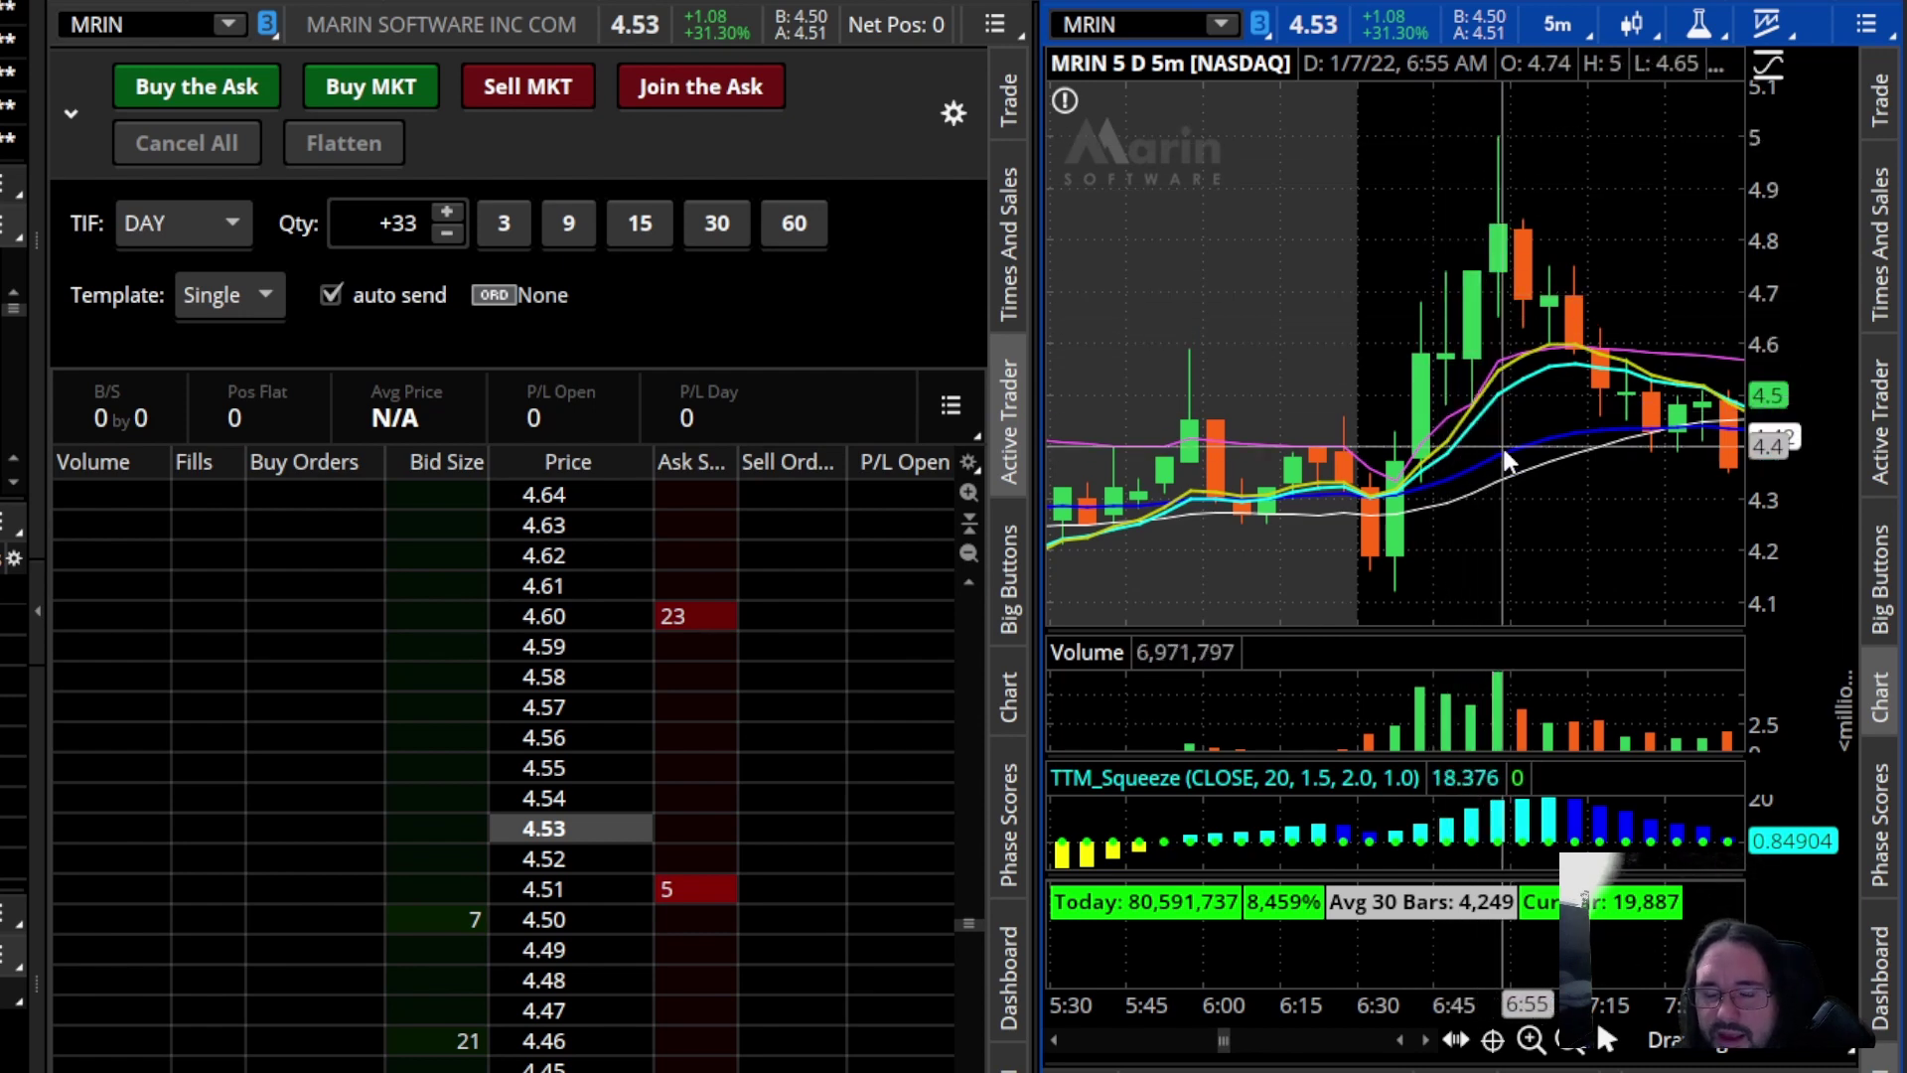
pyautogui.scroll(-5, 1501, 455)
pyautogui.scroll(4, 1448, 568)
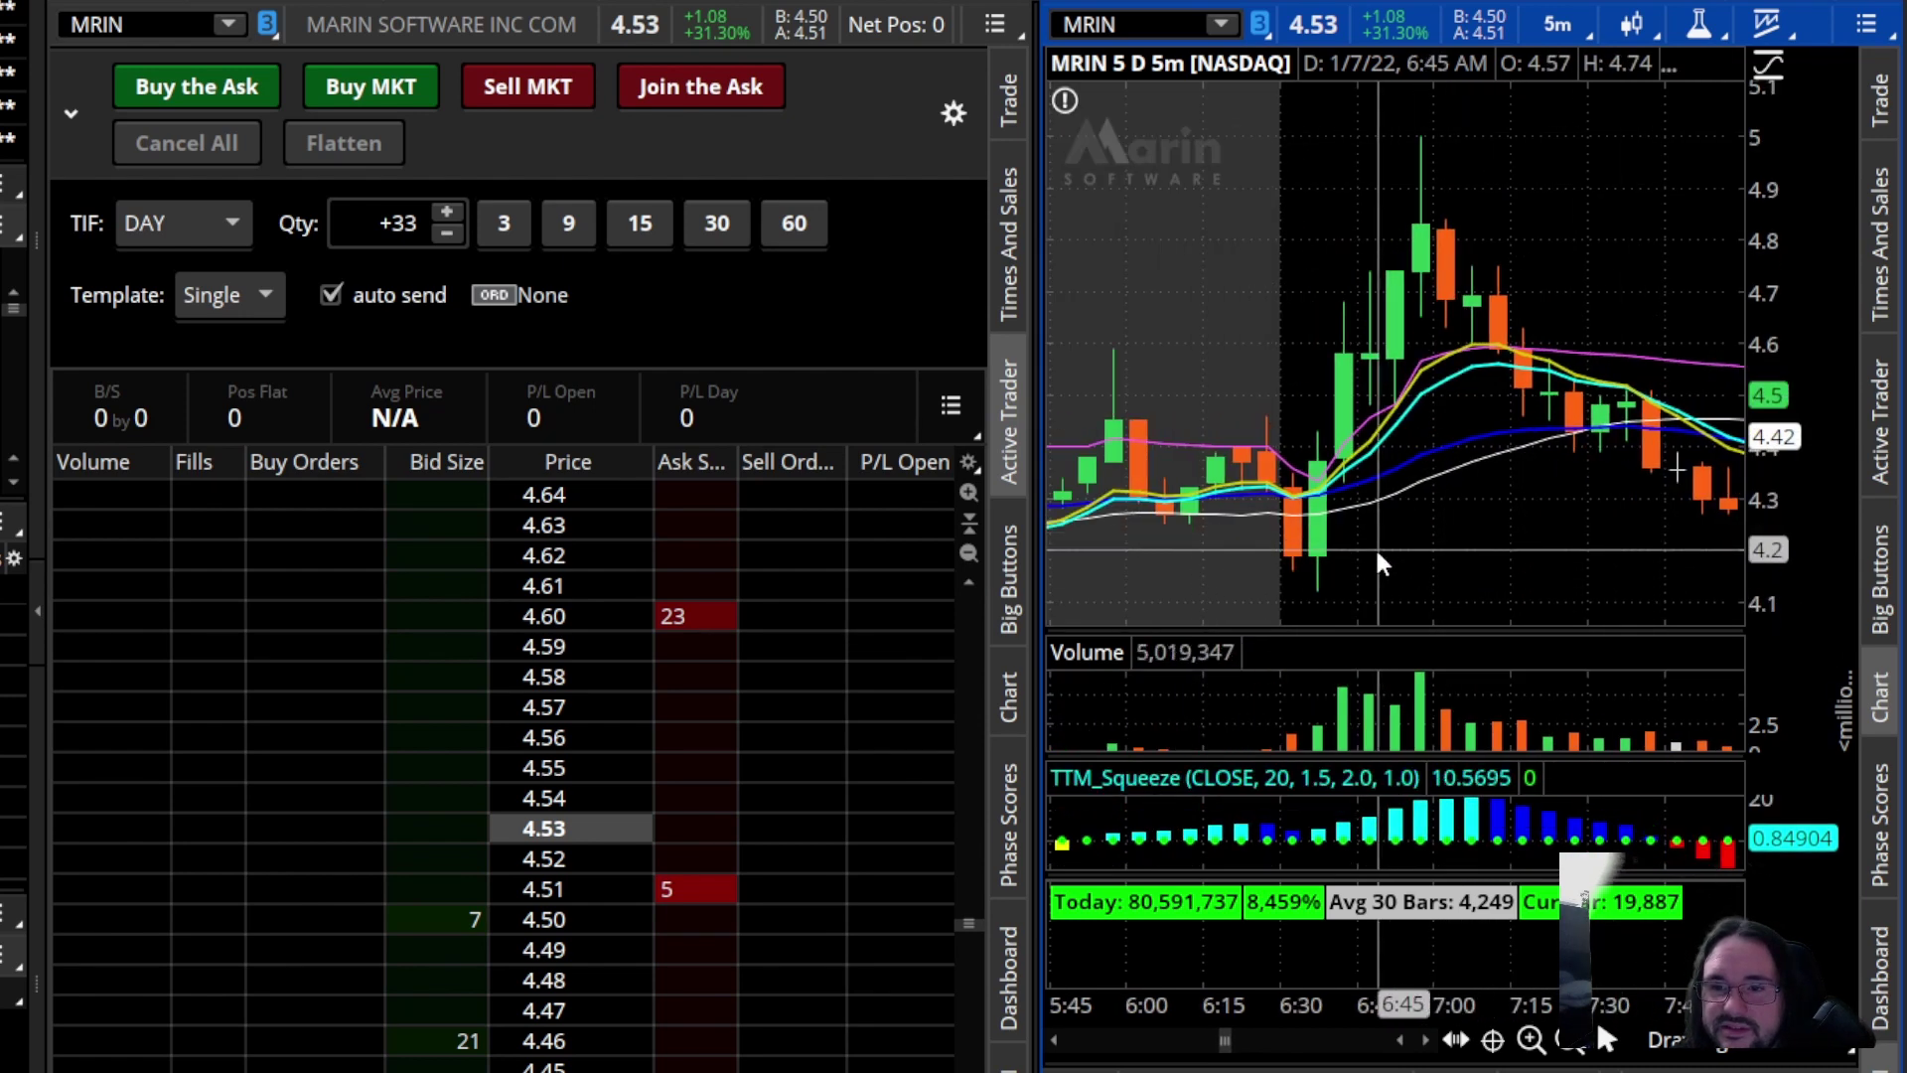
pyautogui.scroll(-2, 1466, 513)
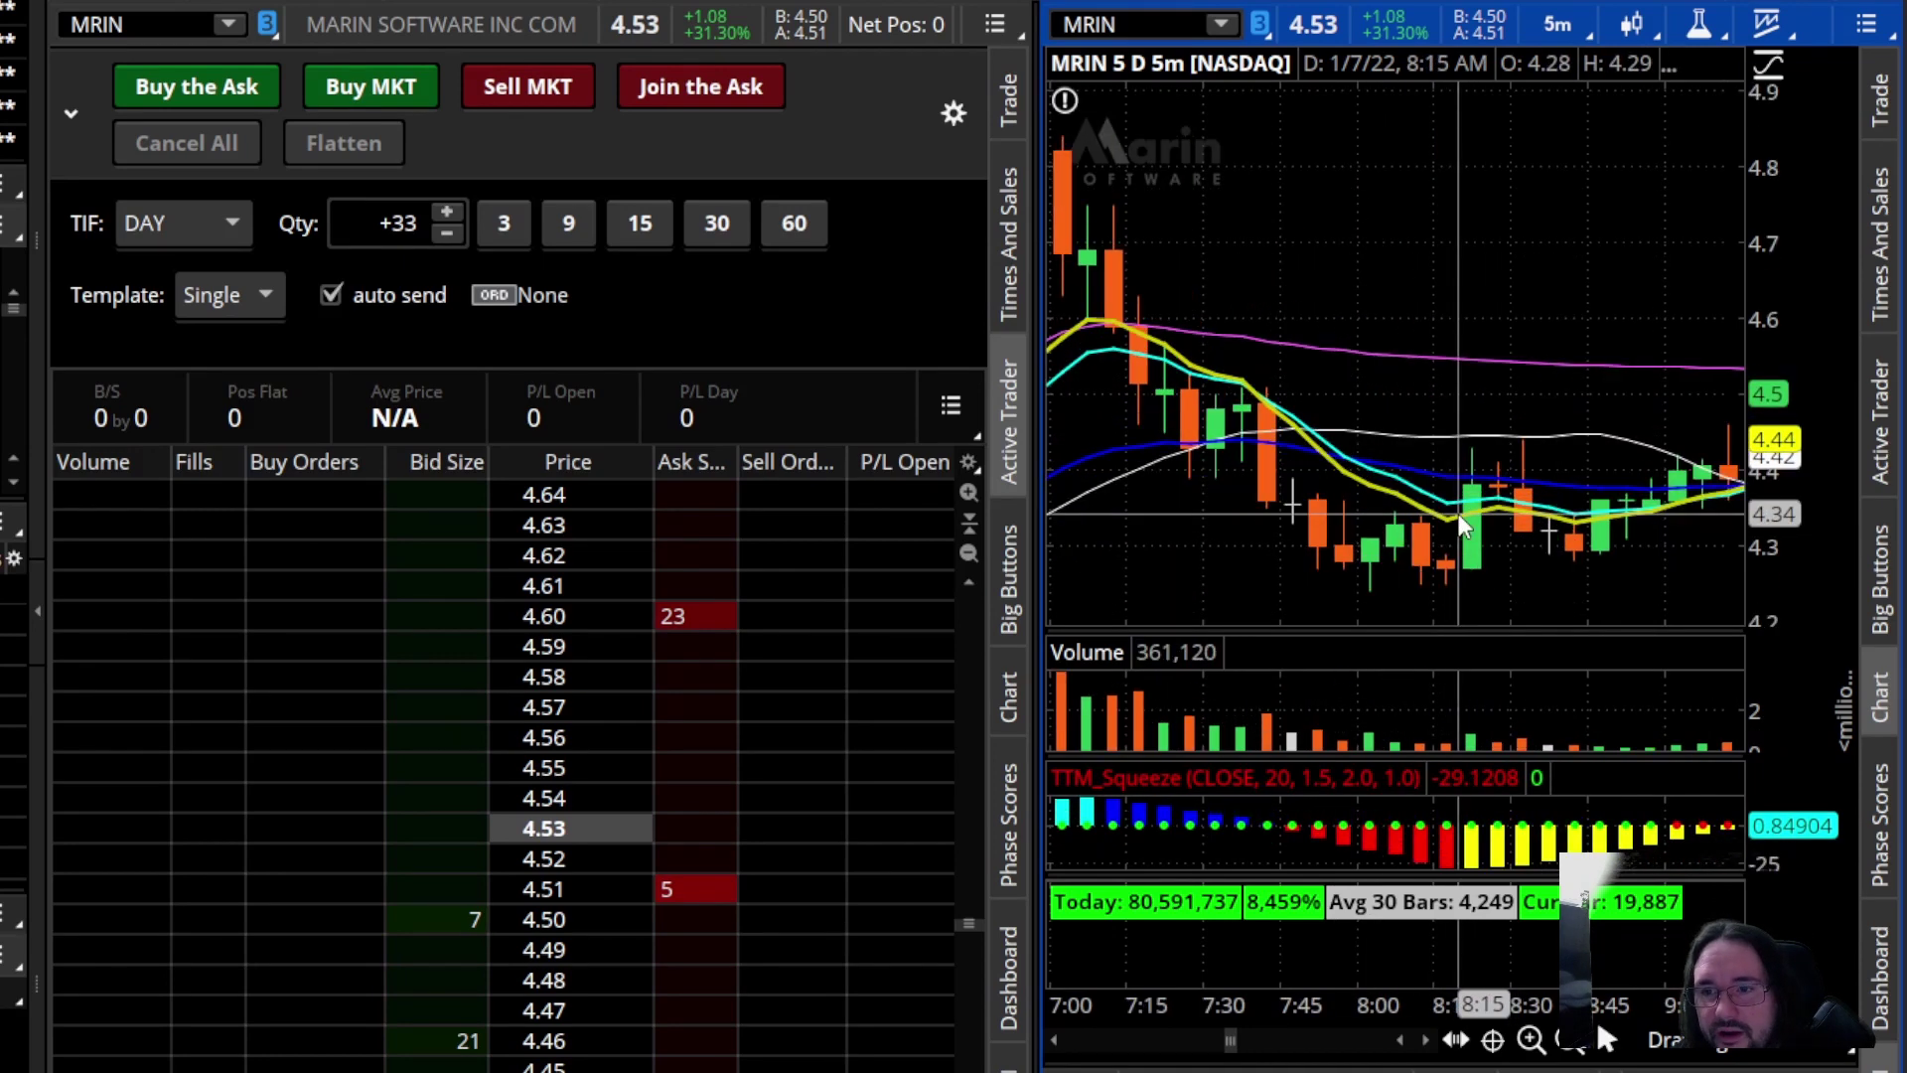
# Switch the chart to 1 D : 1m bars and zoom out to the full day's range
pyautogui.click(1552, 20)
pyautogui.click(1467, 182)
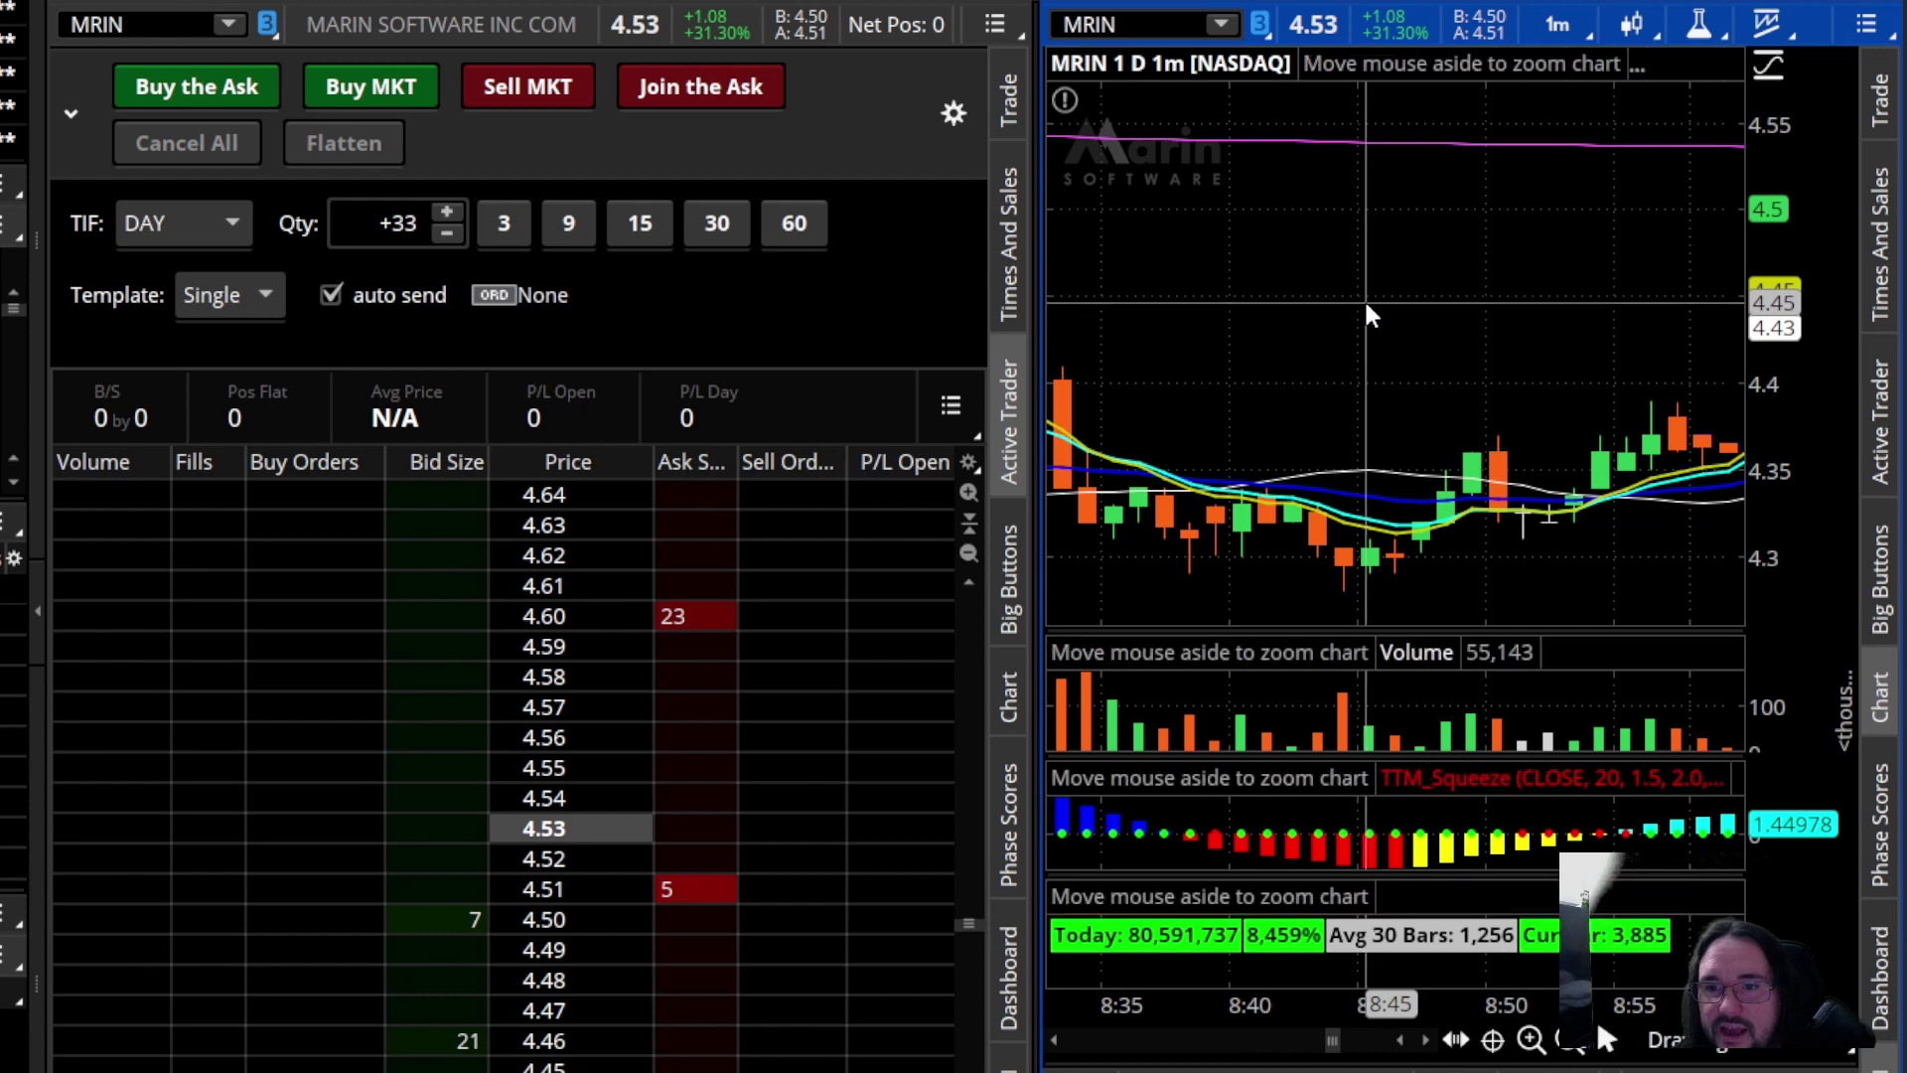
pyautogui.middleClick(1305, 337)
pyautogui.scroll(6, 1638, 362)
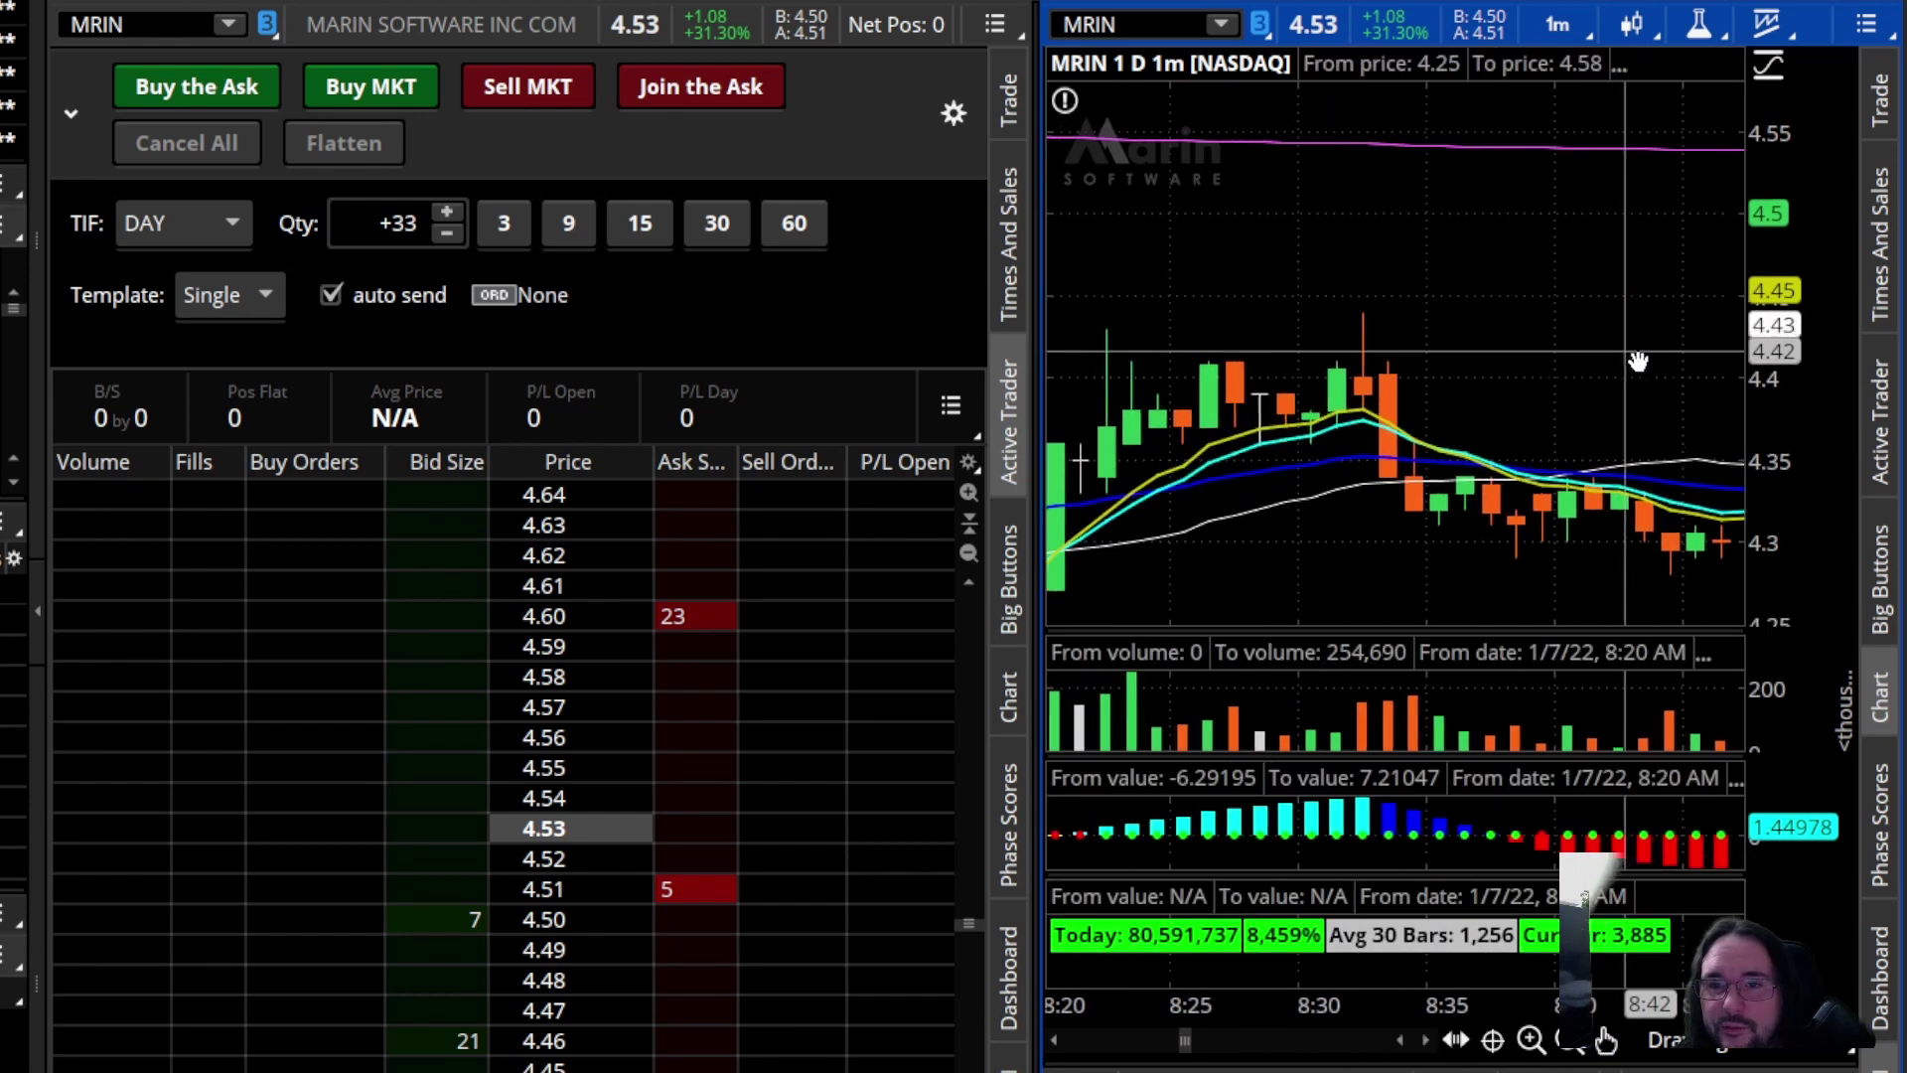
pyautogui.middleClick(1489, 299)
pyautogui.click(1489, 297)
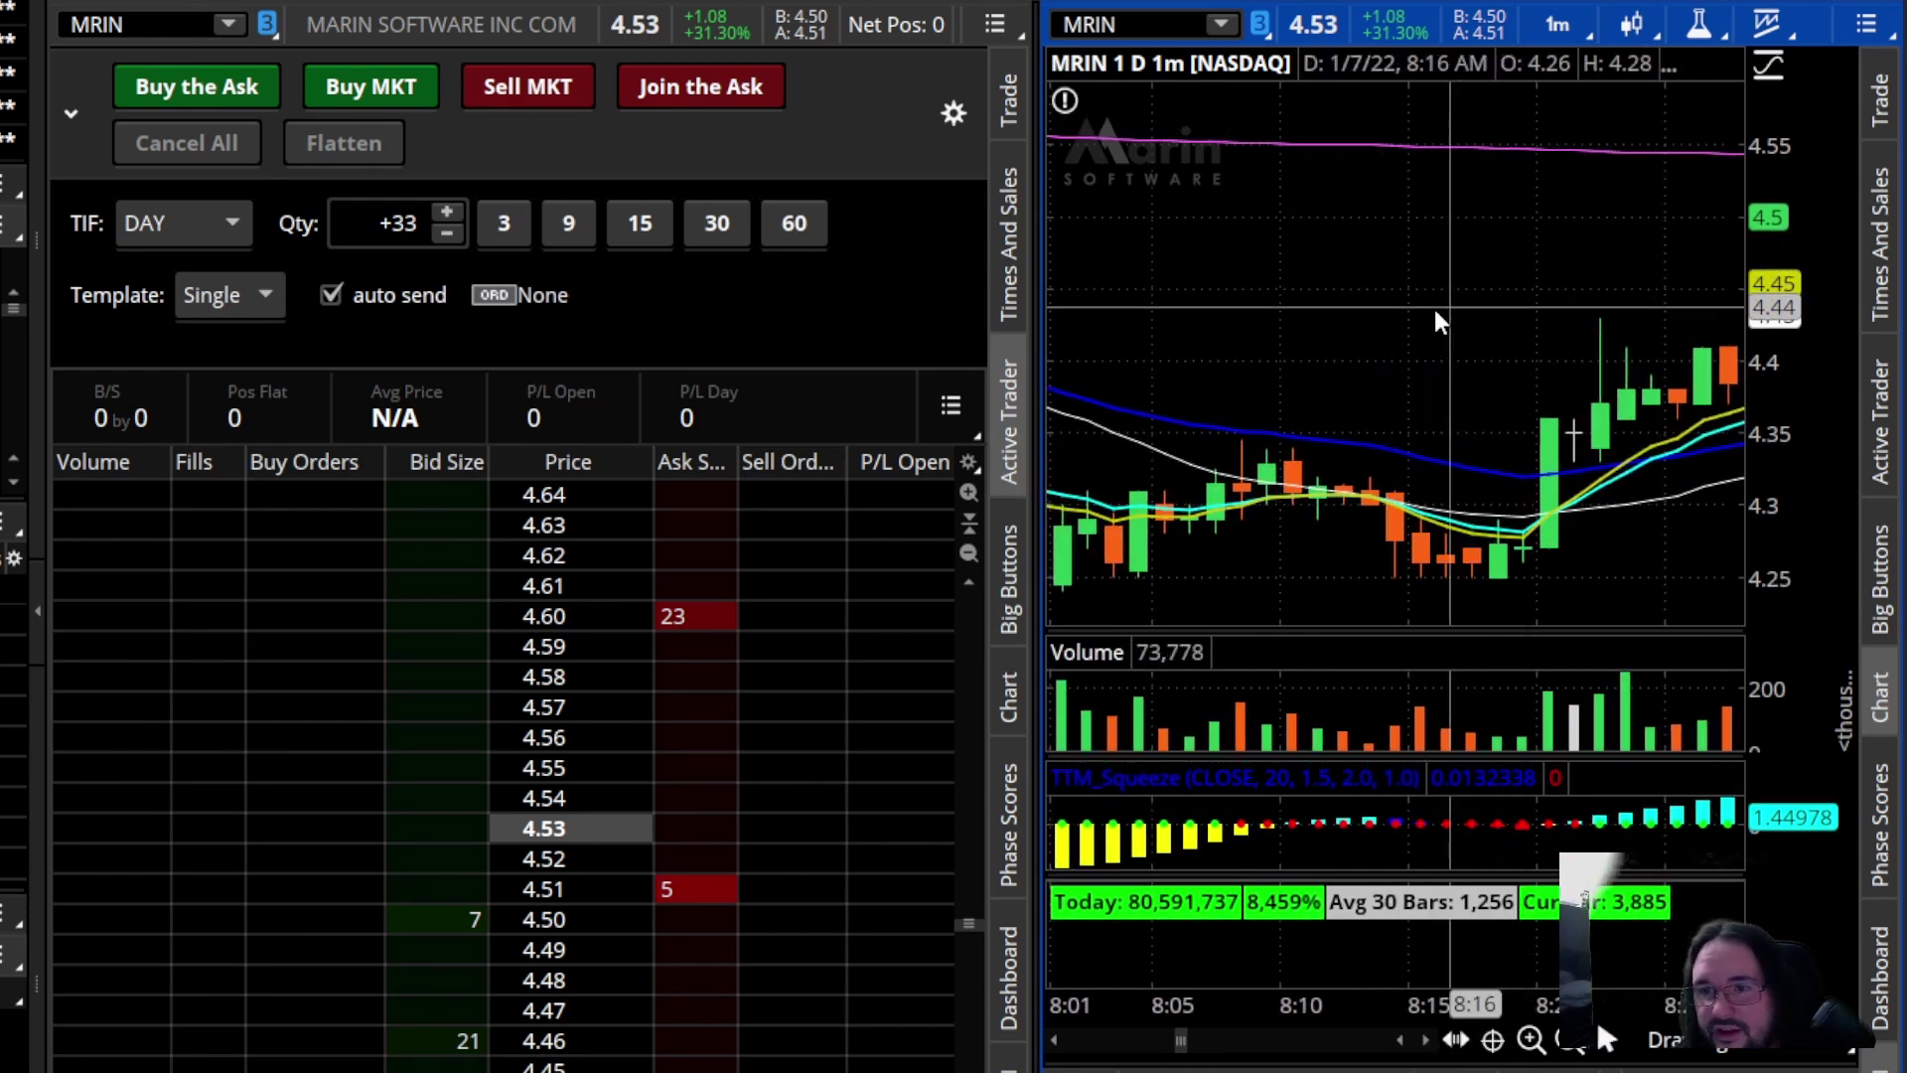
pyautogui.scroll(-5, 1303, 301)
pyautogui.middleClick(1235, 314)
pyautogui.click(1235, 313)
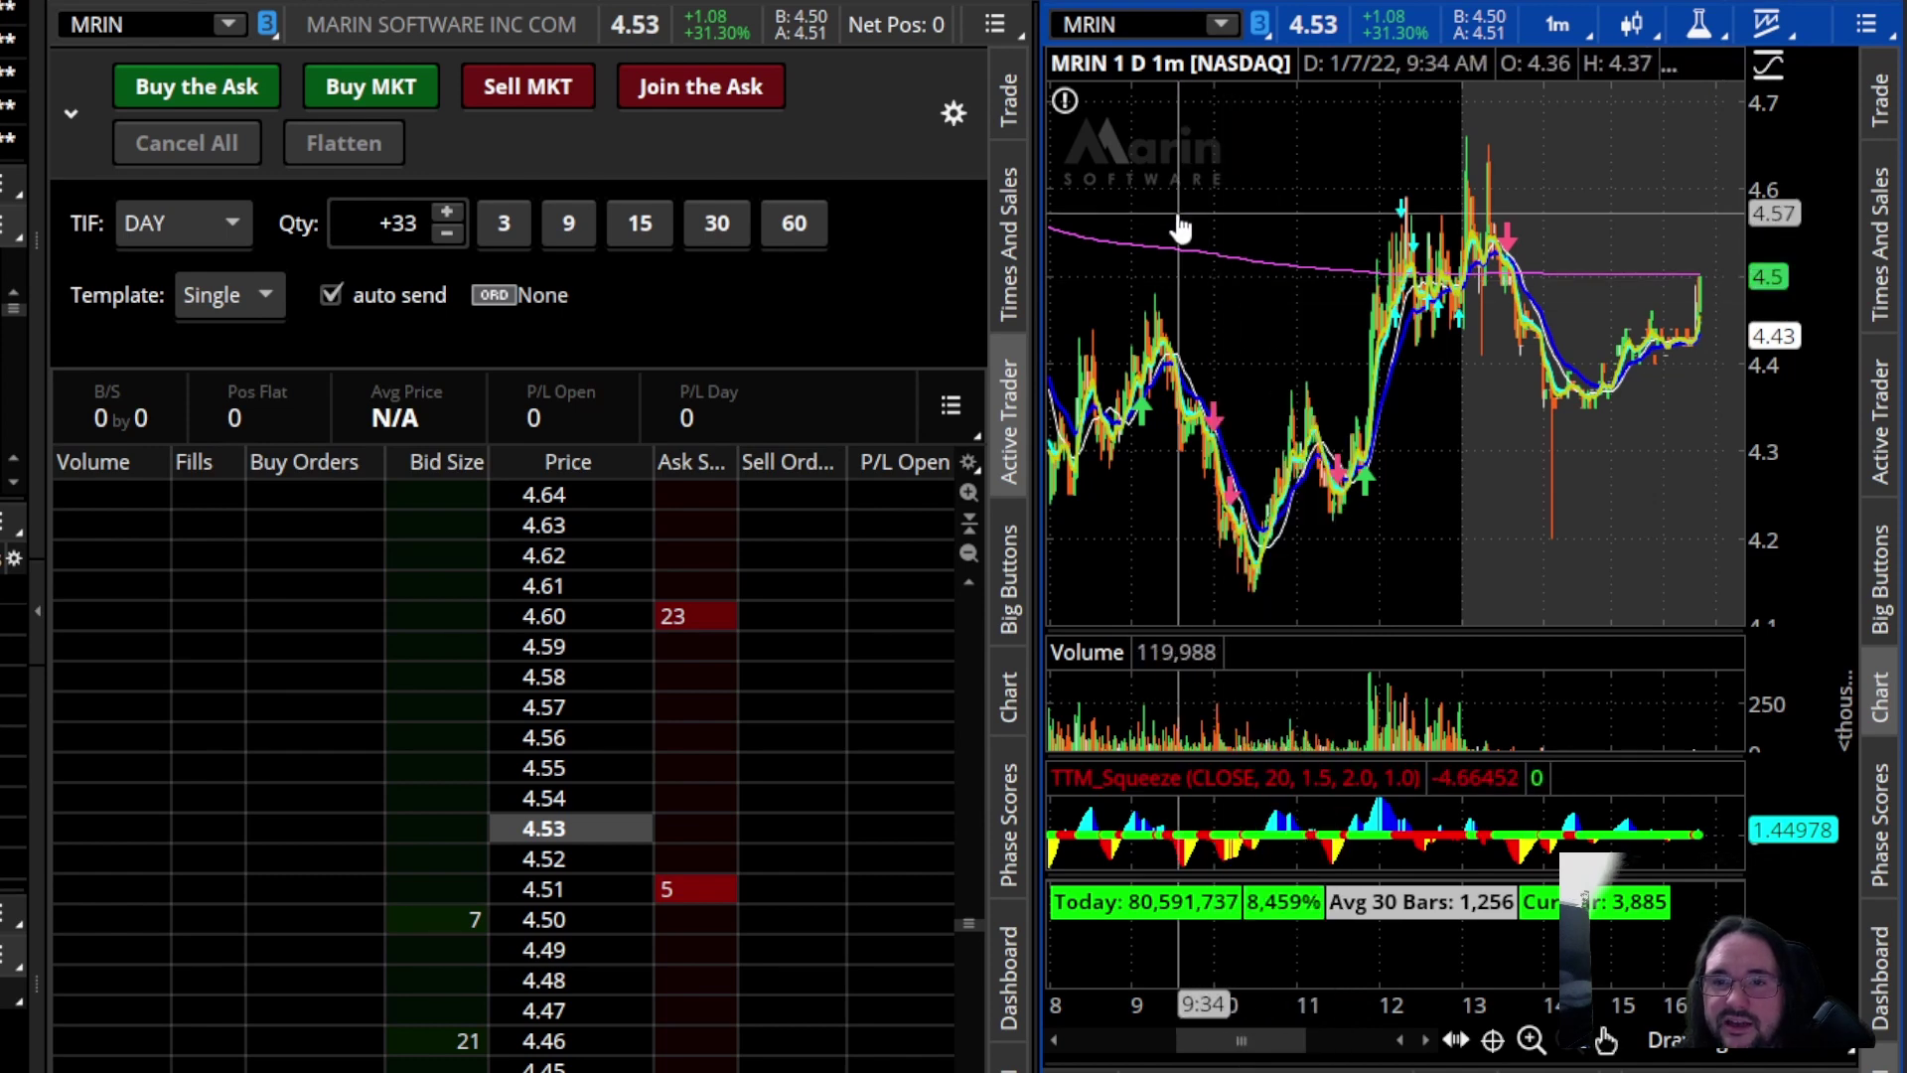
# Zoom into roughly 6:00 to 8:00 AM, covering the run-up to the high of 5
pyautogui.scroll(-3, 1291, 299)
pyautogui.middleClick(1518, 282)
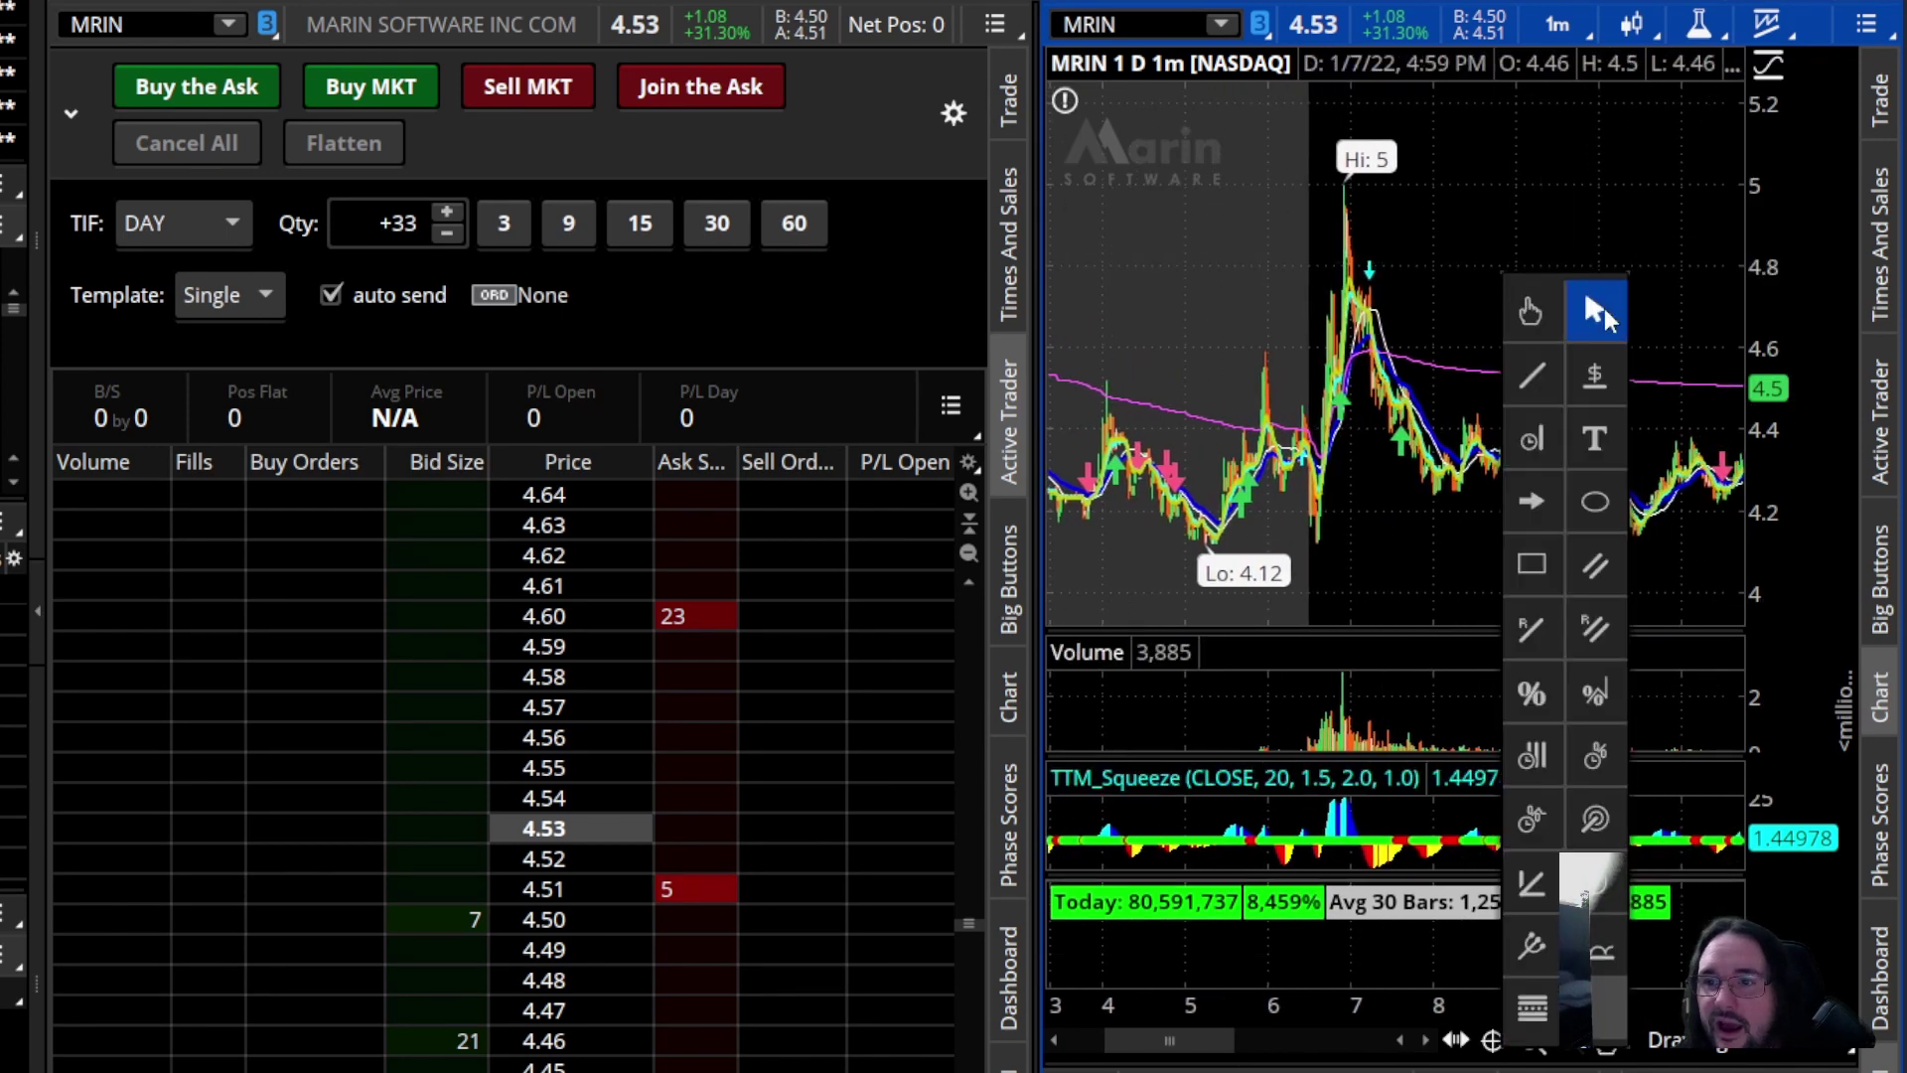
pyautogui.click(1605, 309)
pyautogui.moveTo(1461, 276); pyautogui.dragTo(1271, 259)
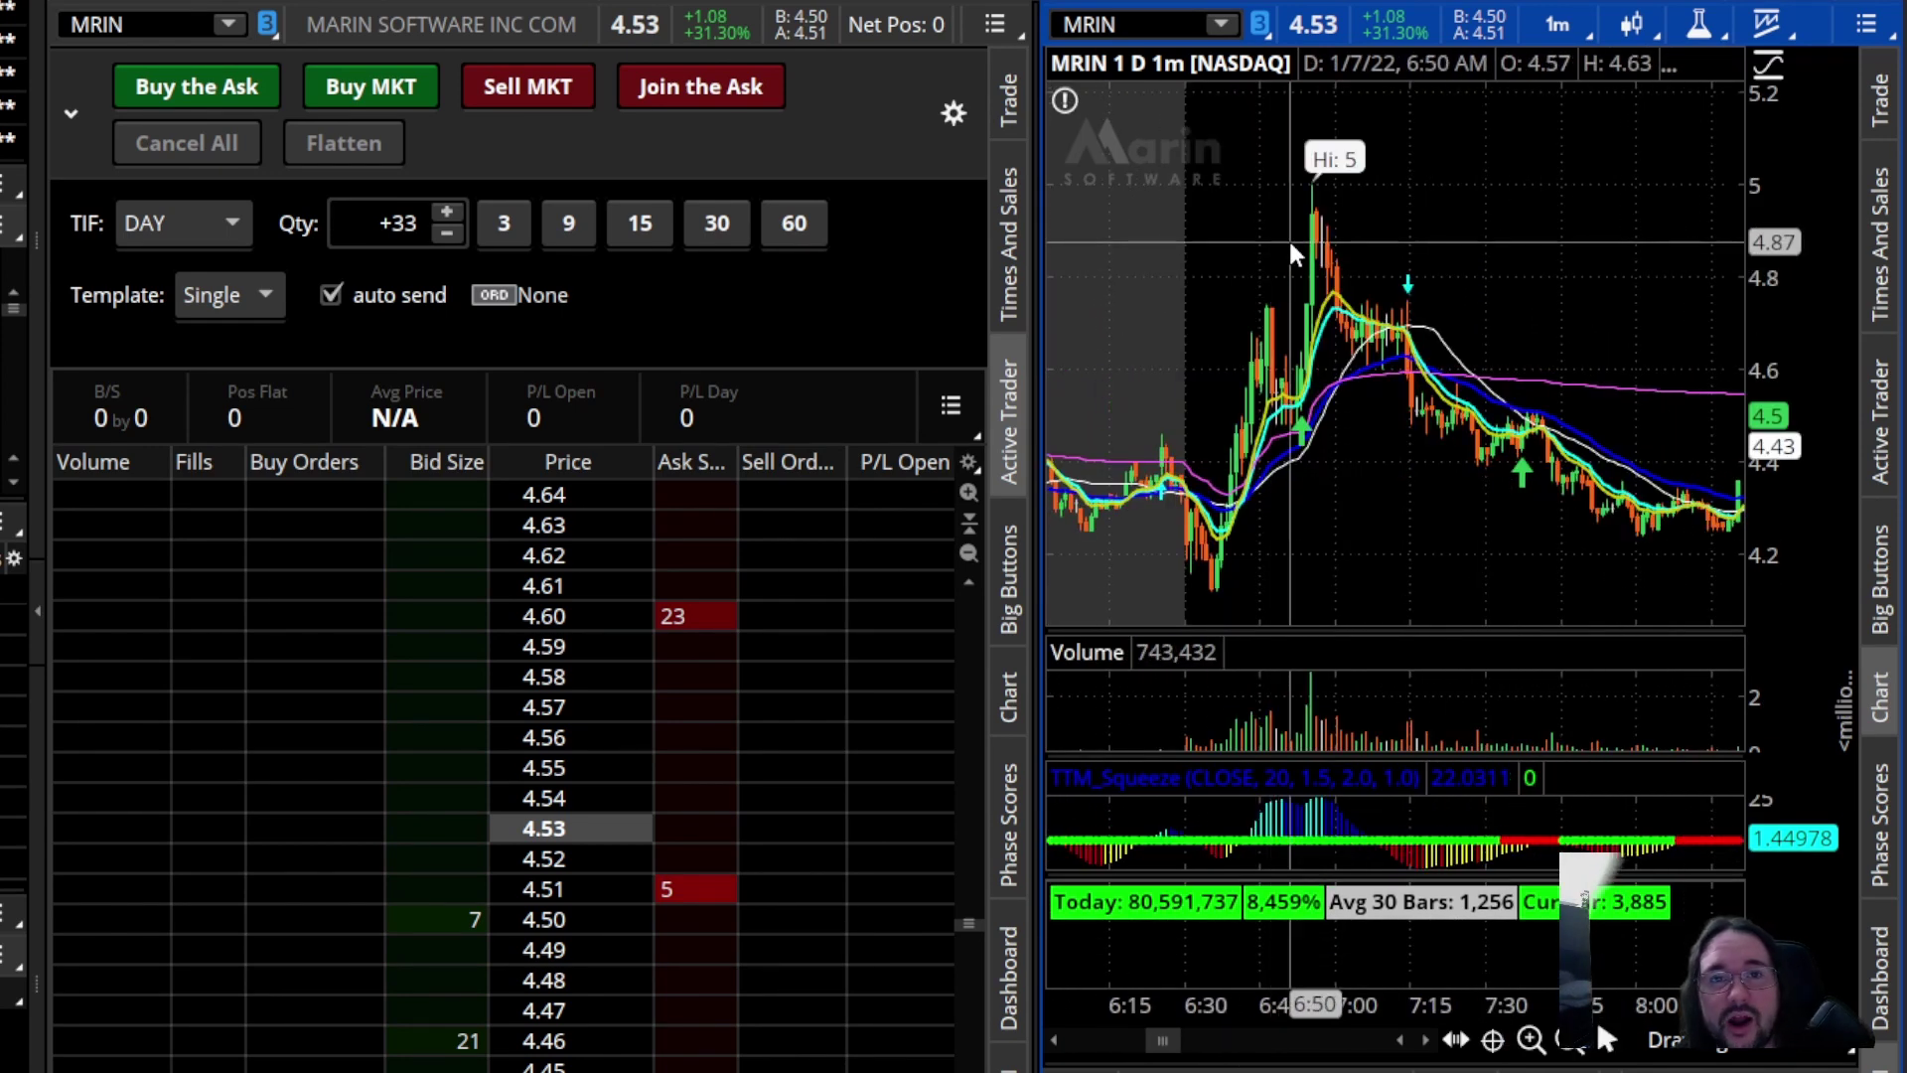